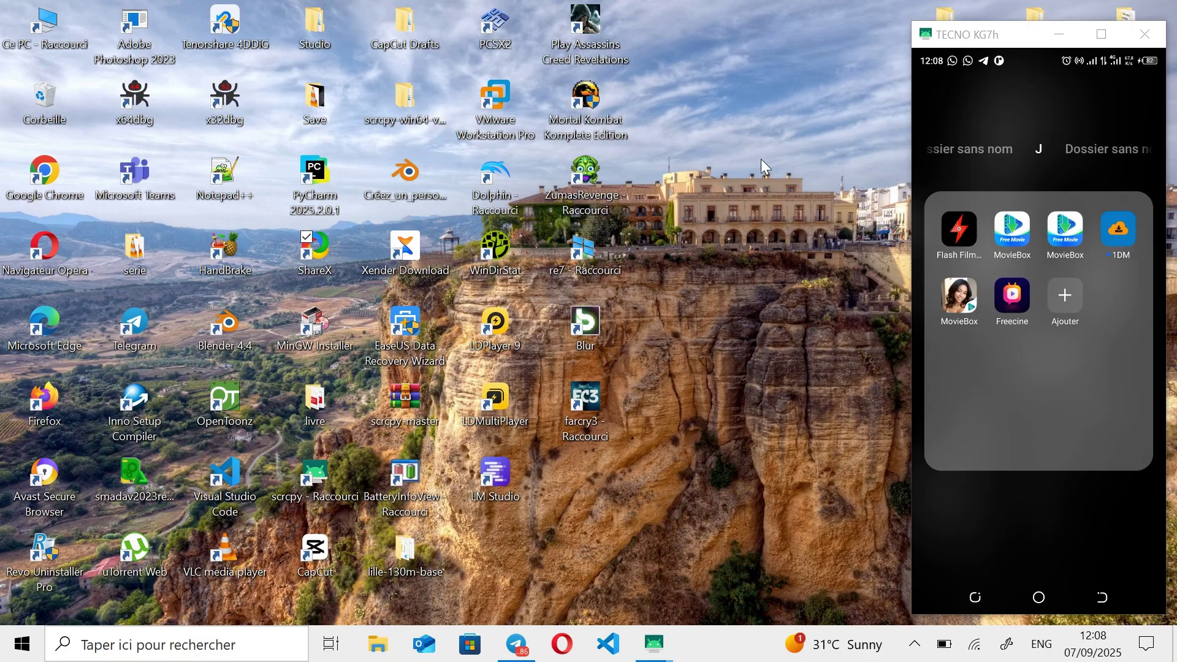
- Minimize the scrcpy TECNO KG7h phone-mirroring window
left_click(1060, 35)
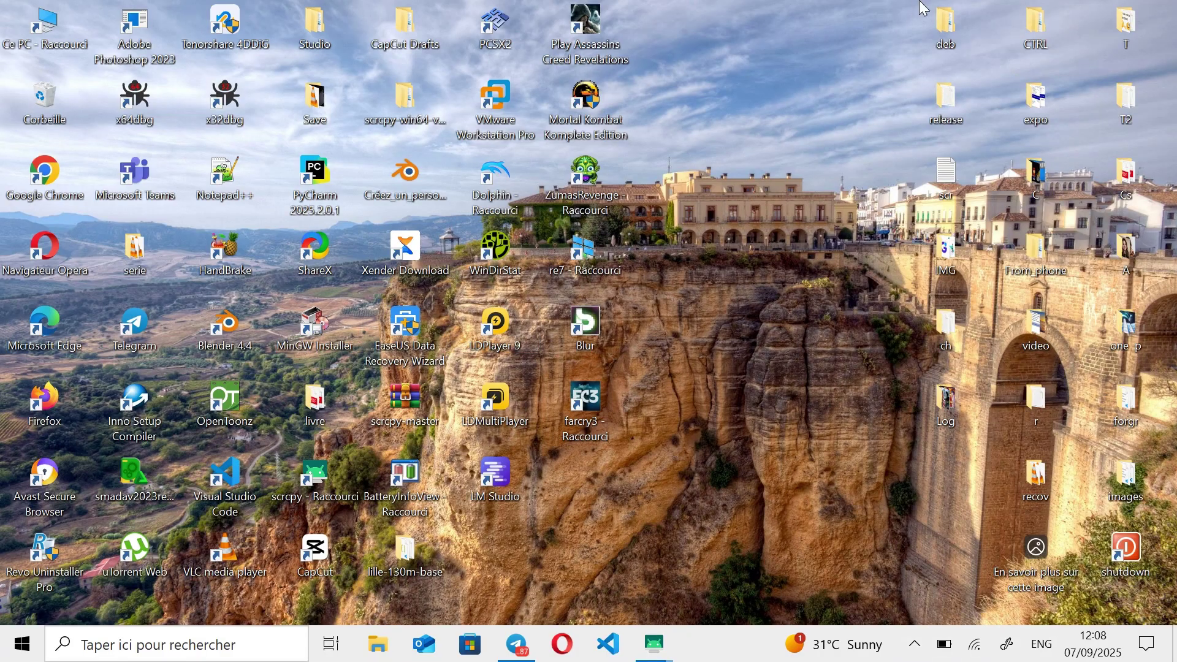
- Search LDPlayer in Opera and save the LDPlayer 9 installer from fr.ldplayer.net to Downloads
left_click(562, 644)
type("LDP")
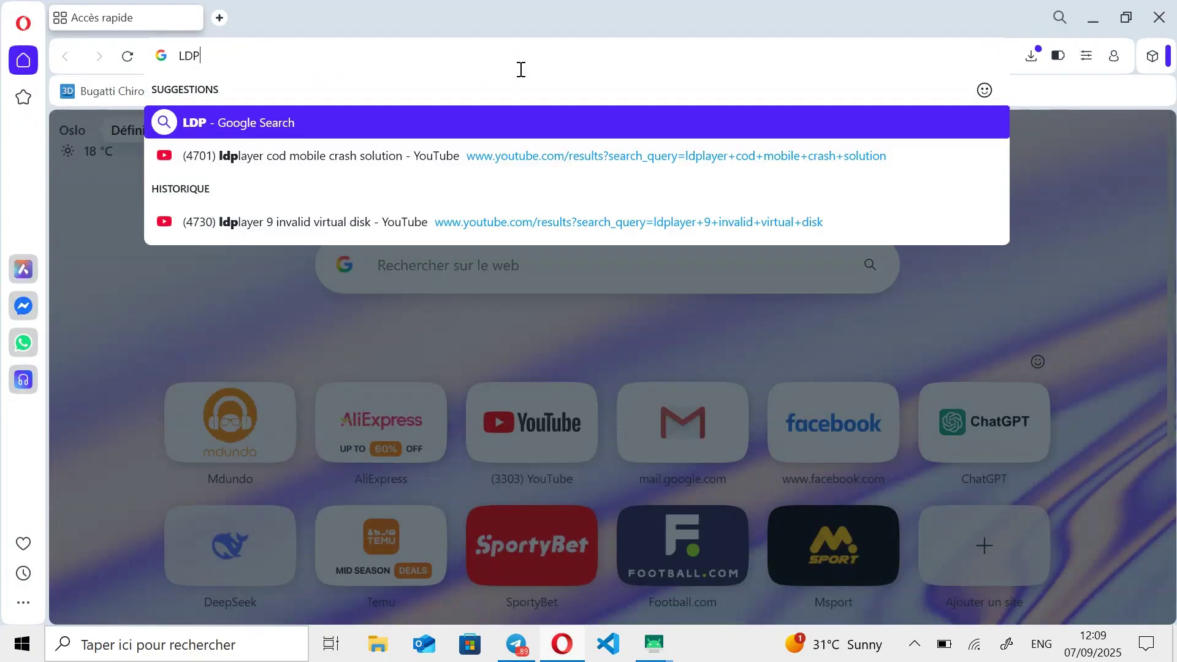
type("la")
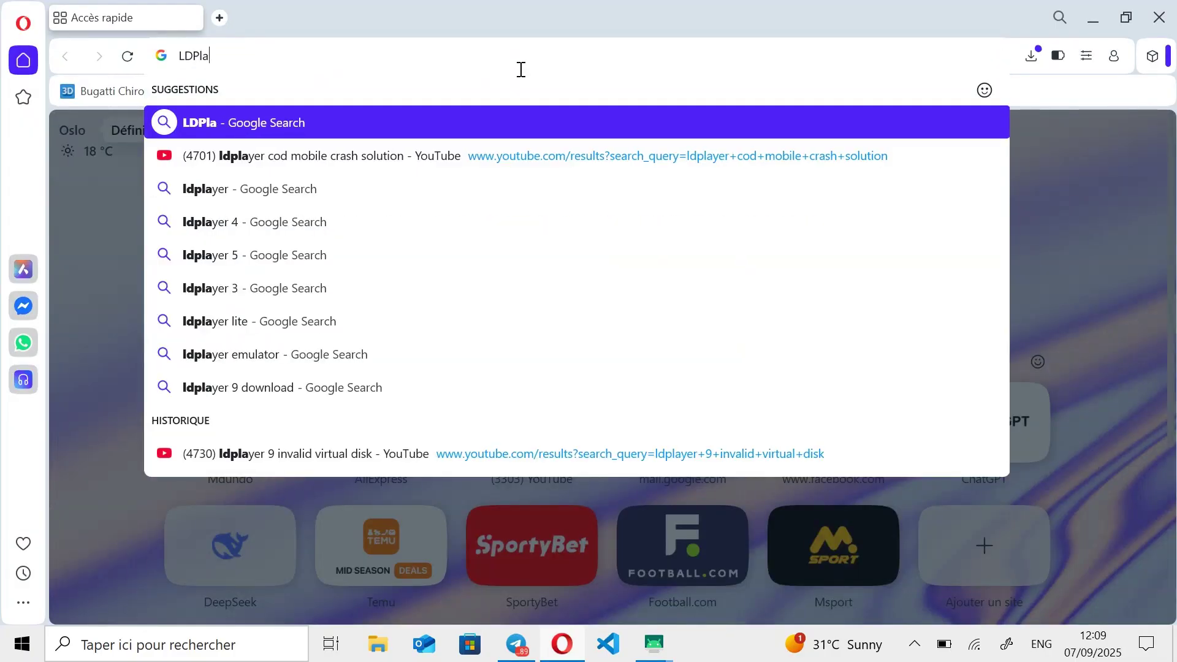
type("yer")
key("Return")
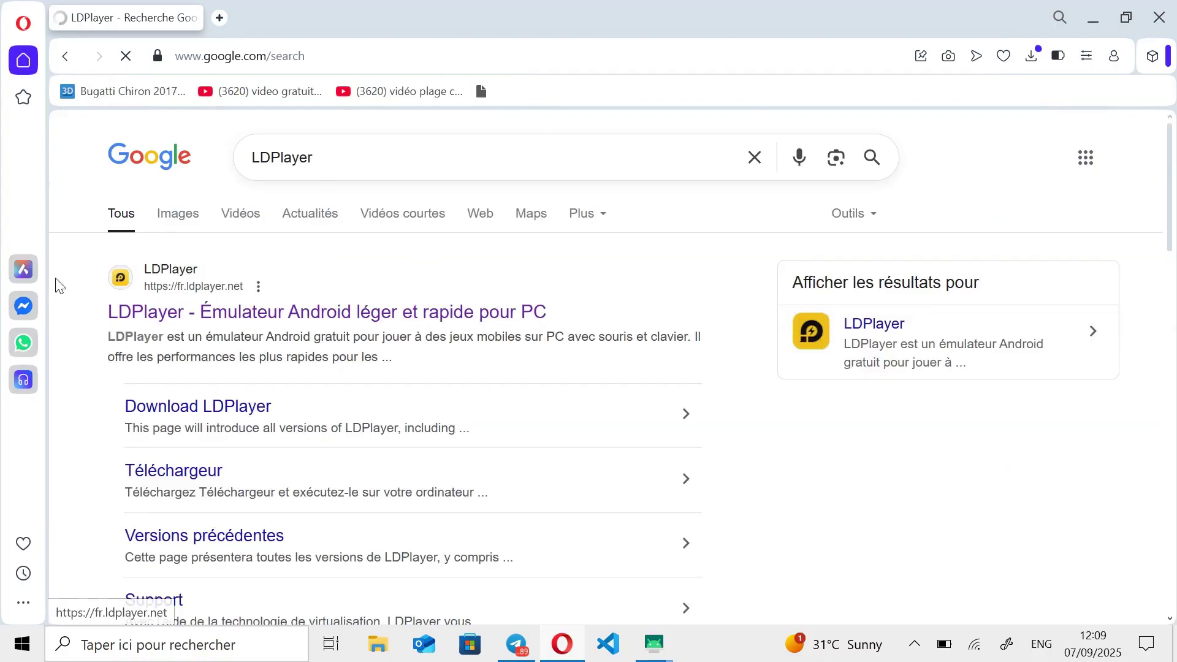
left_click(152, 318)
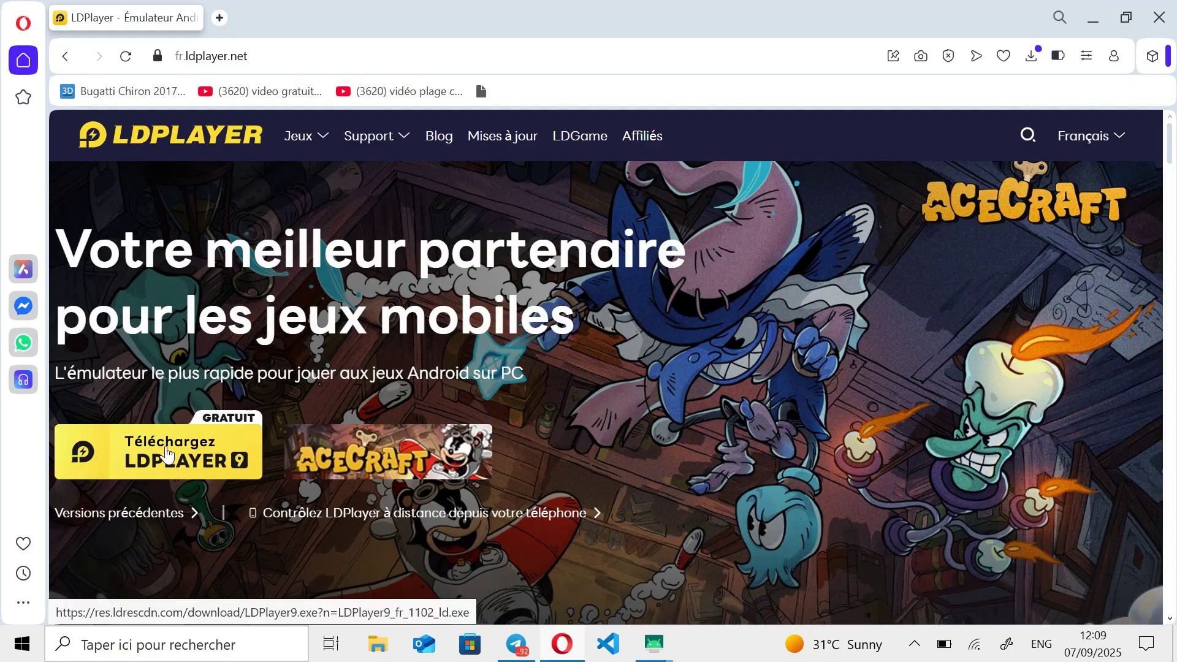
left_click(166, 455)
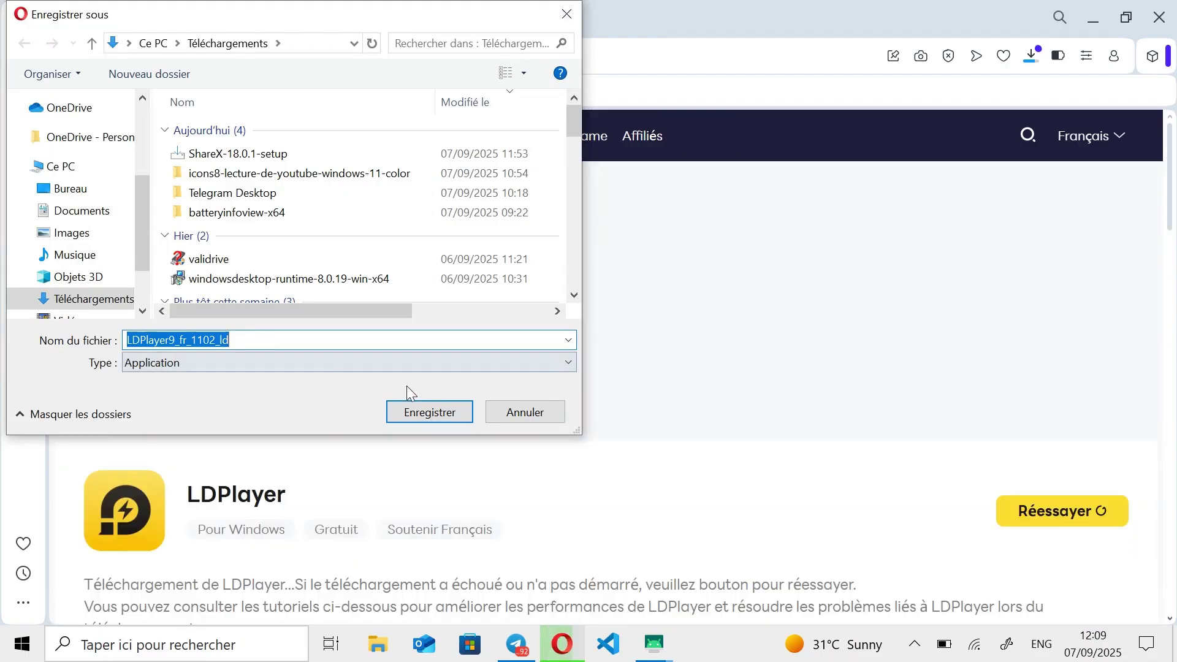
left_click(419, 415)
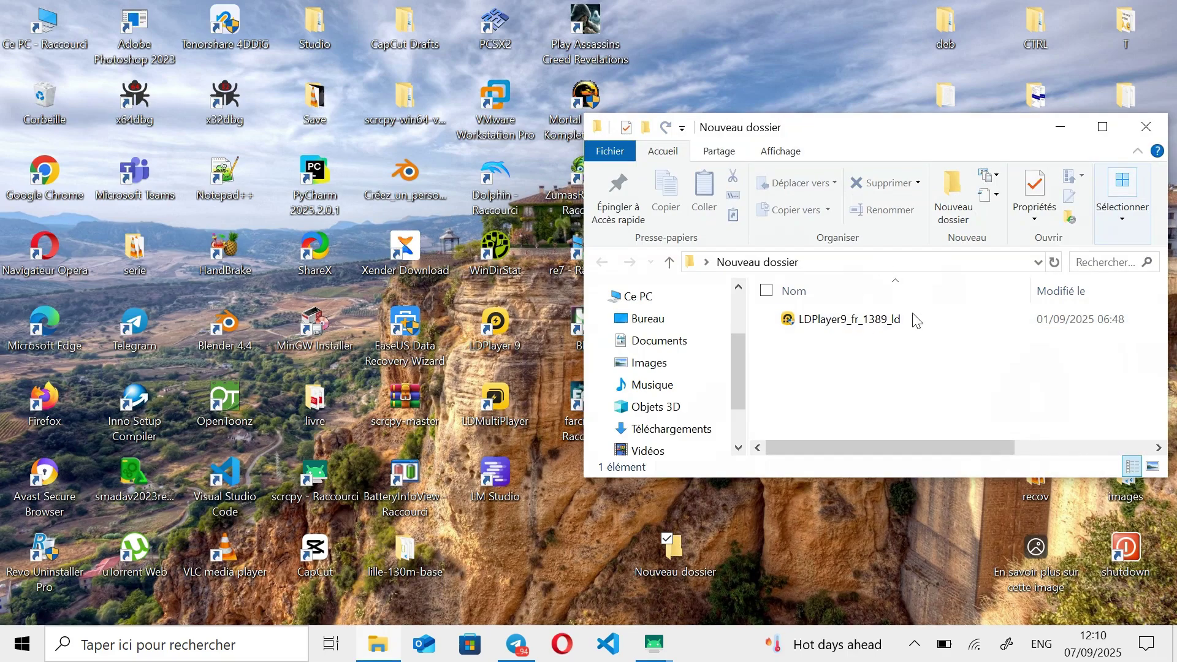
- Run LDPlayer9_fr_1389_ld, start the install, then quit it via Fermer on the slow-download notice
double_click(885, 327)
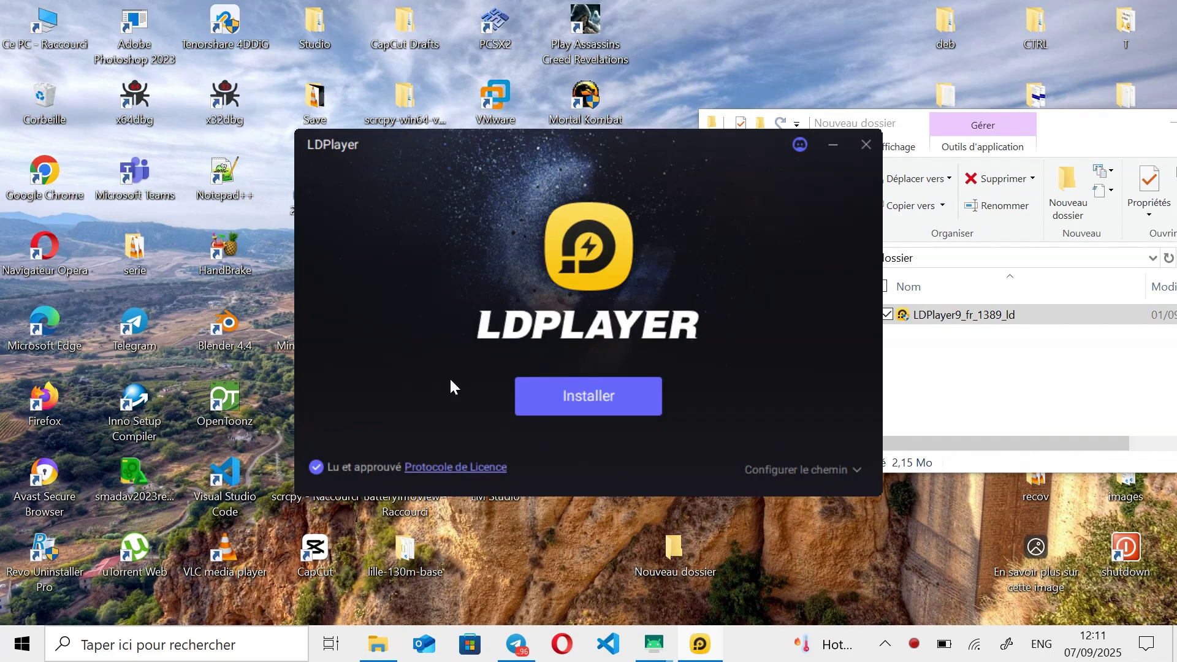
left_click(613, 405)
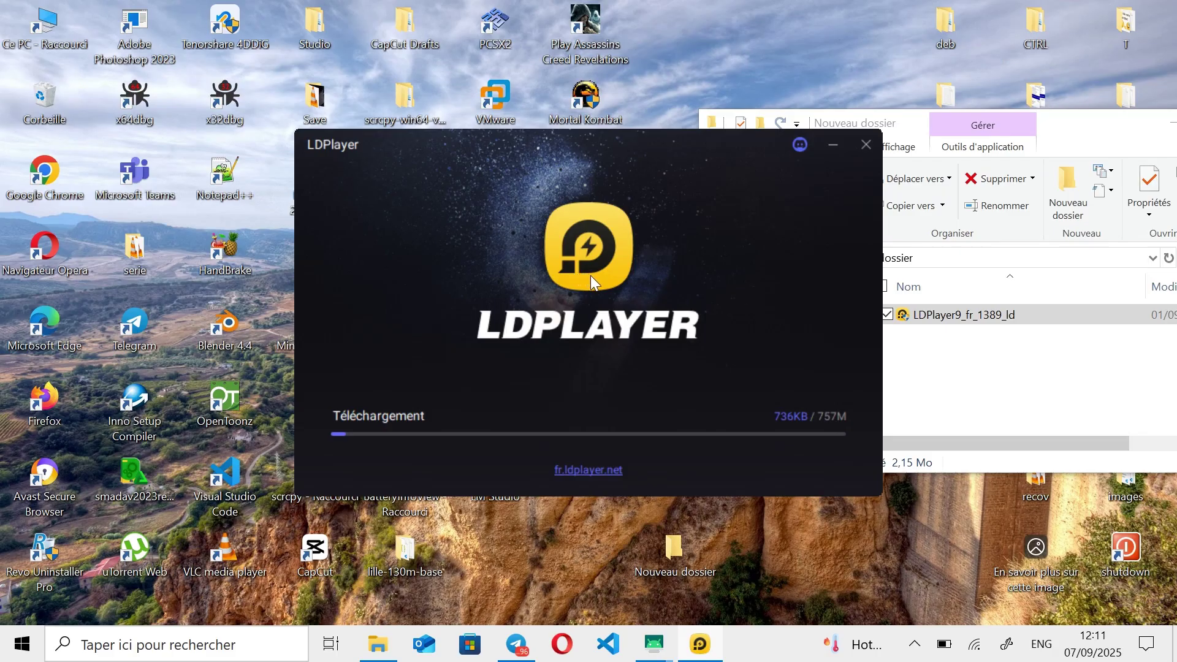
left_click(865, 145)
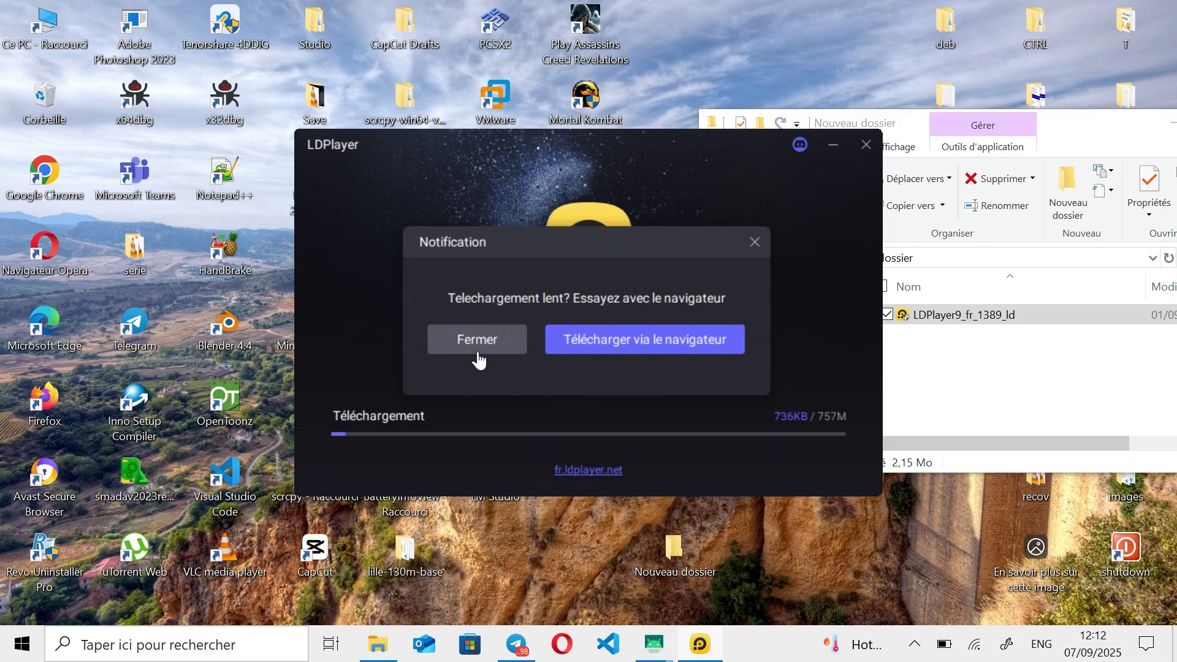
left_click(465, 339)
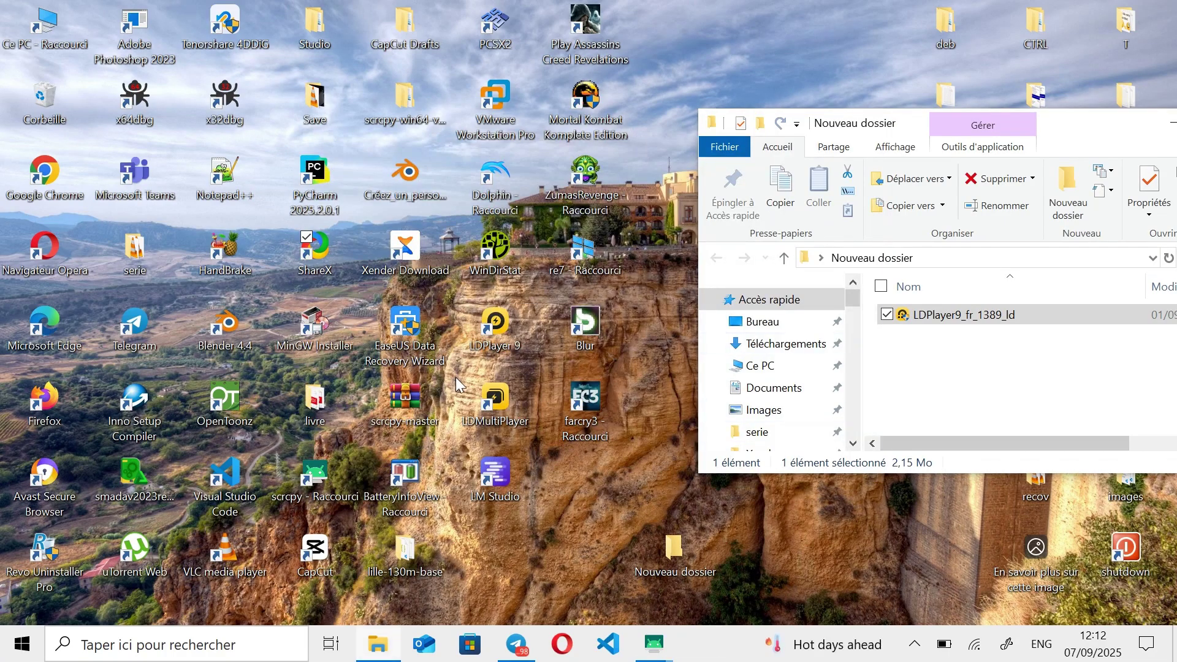
- Open LDPlayer 9's install location, maximized, and go into vms > leidian0
right_click(497, 325)
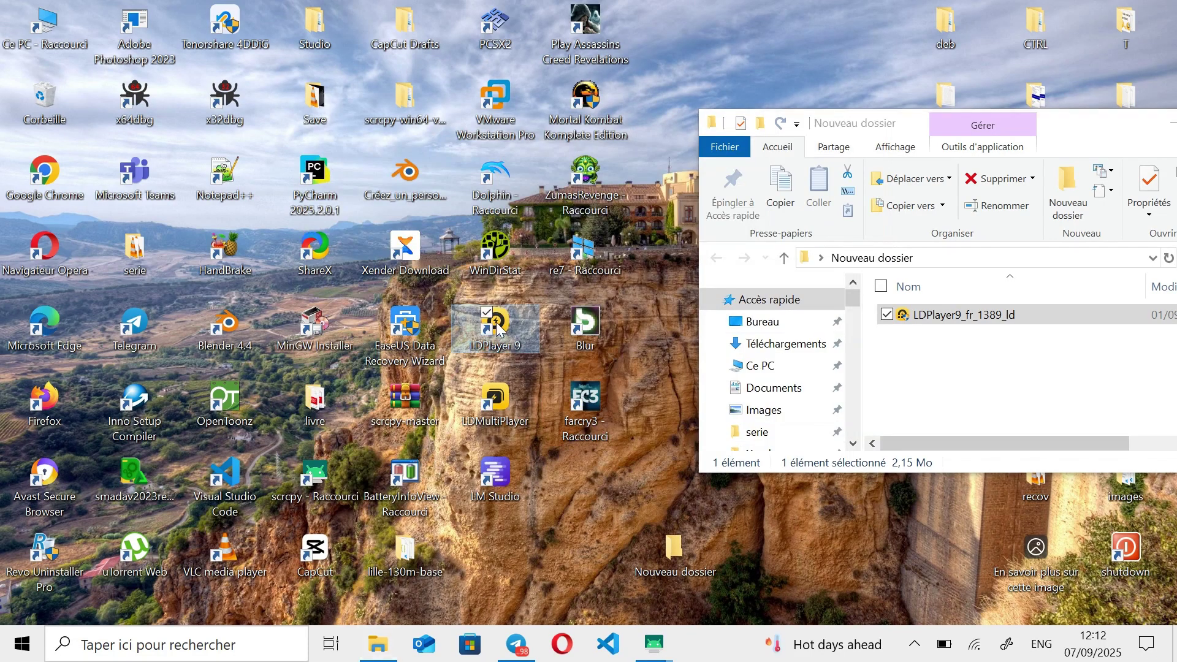
left_click(390, 176)
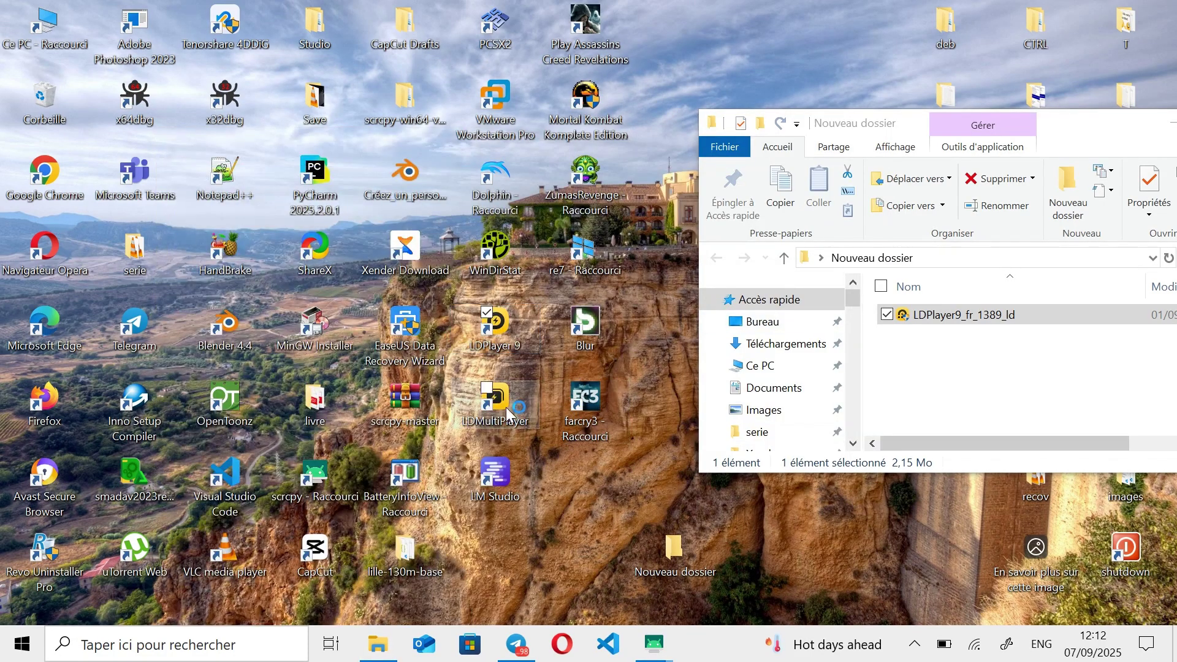
scroll(490, 300, "up", 7)
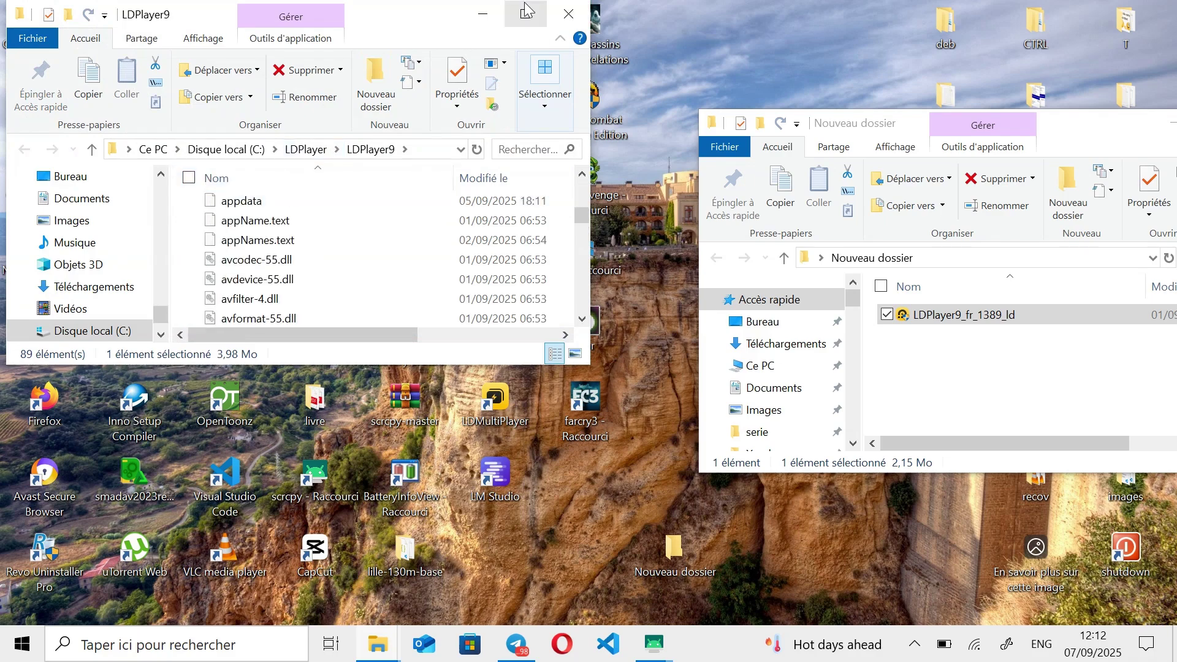
key("super+Up")
left_click(267, 434)
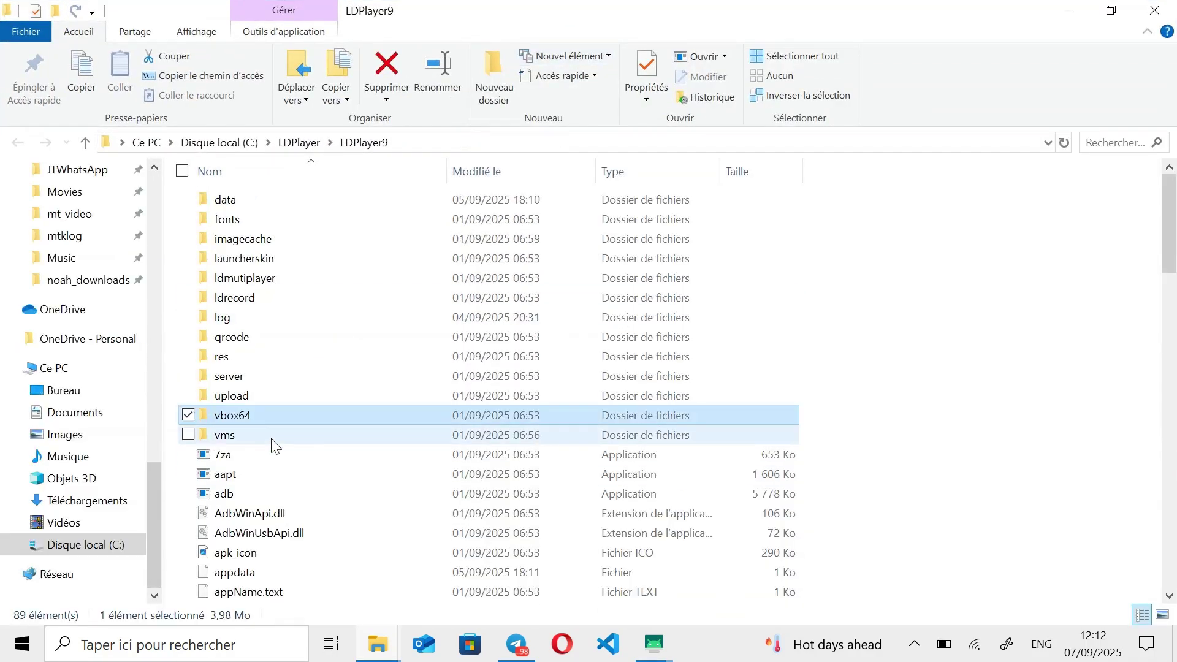
left_click(282, 435)
double_click(306, 432)
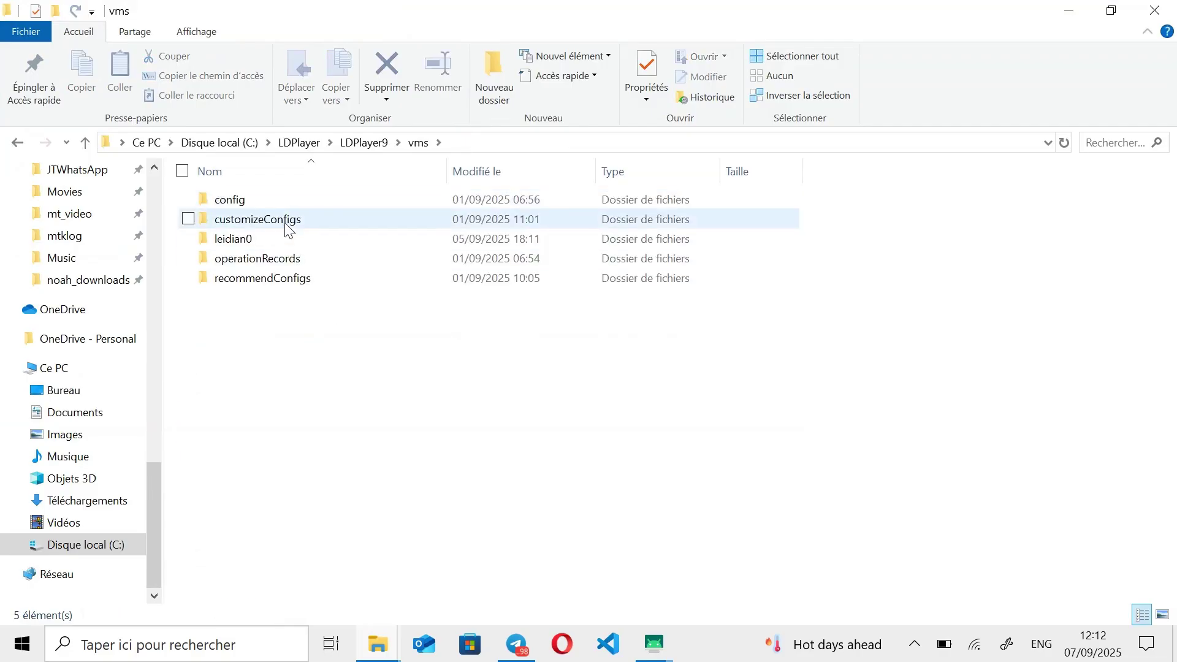
left_click(288, 224)
left_click(299, 240)
left_click(276, 238)
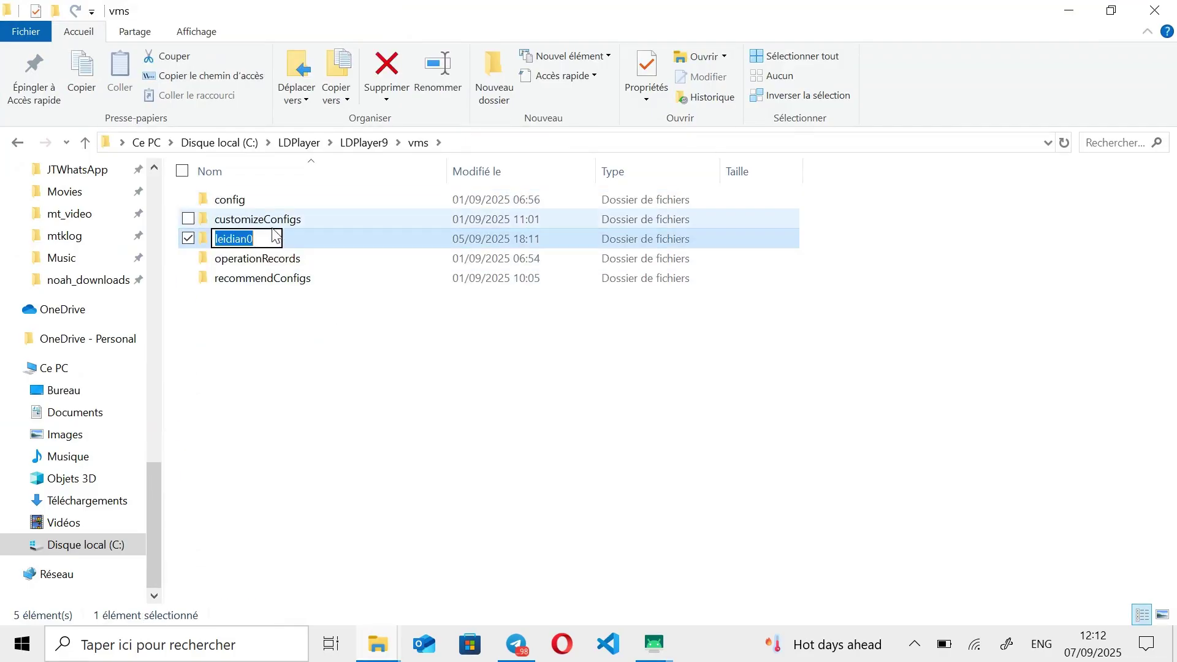
double_click(311, 245)
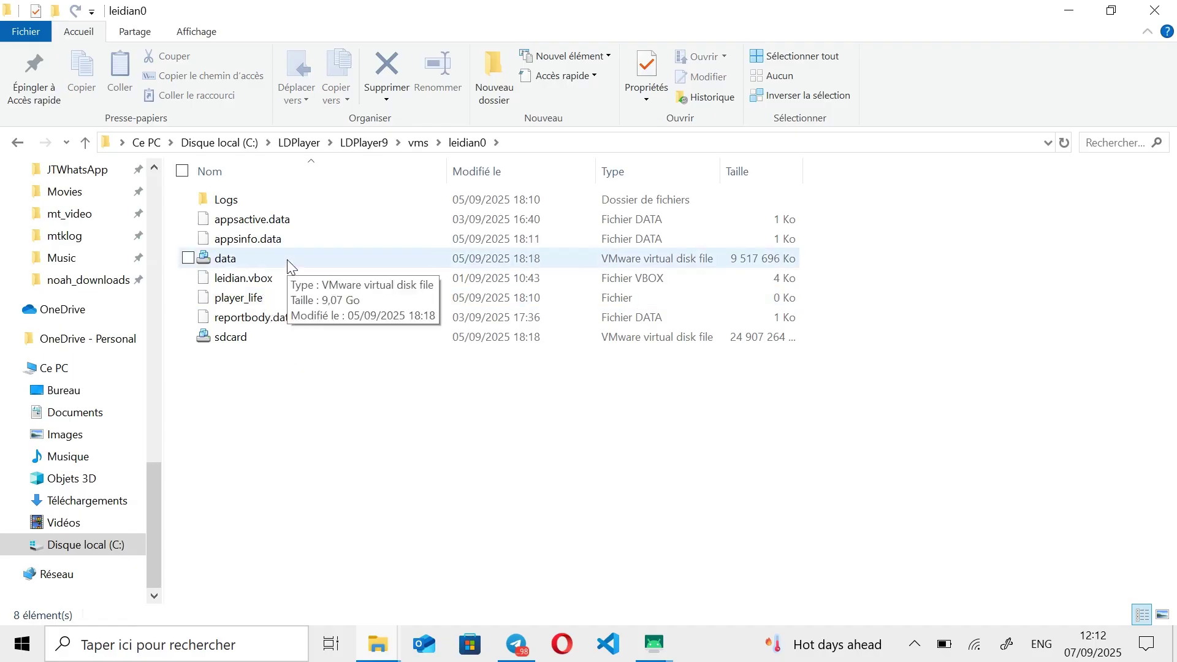
- Delete the data and sdcard virtual disk files to the Recycle Bin
left_click(319, 258)
right_click(319, 258)
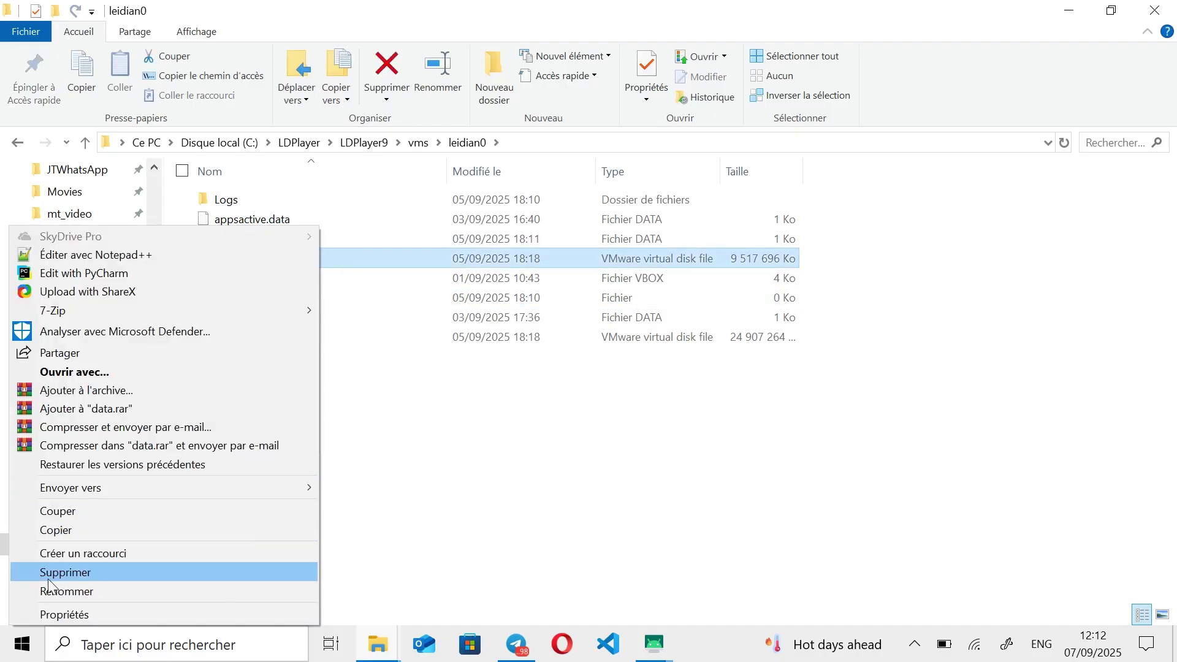
left_click(92, 570)
left_click(655, 382)
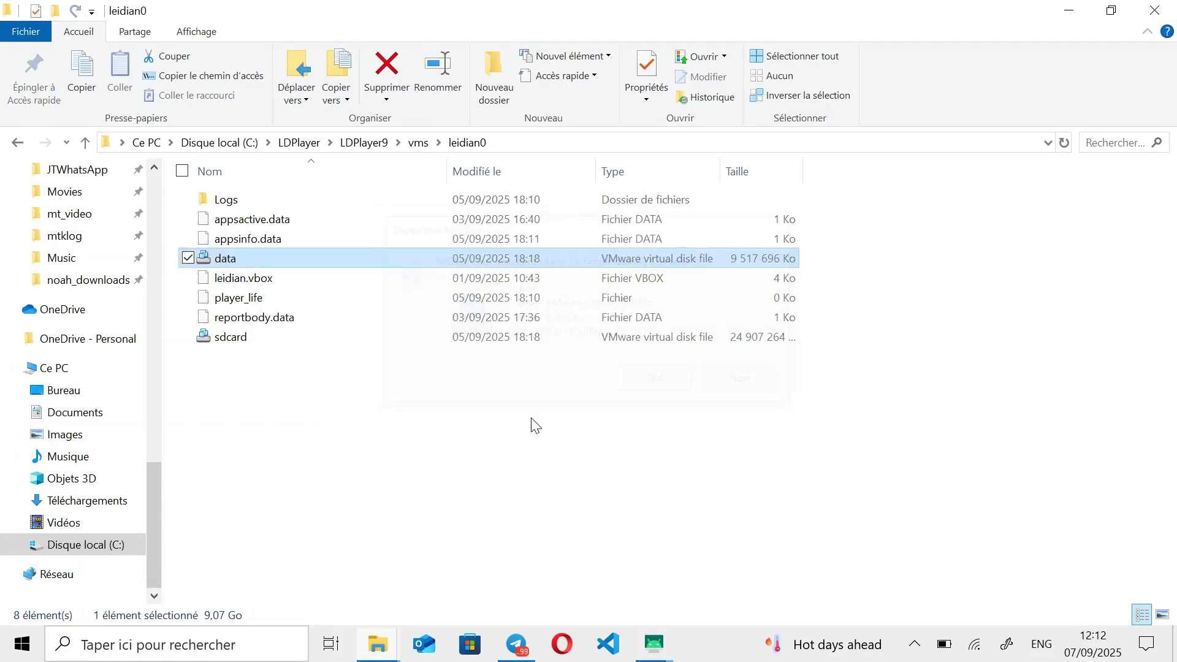
right_click(441, 312)
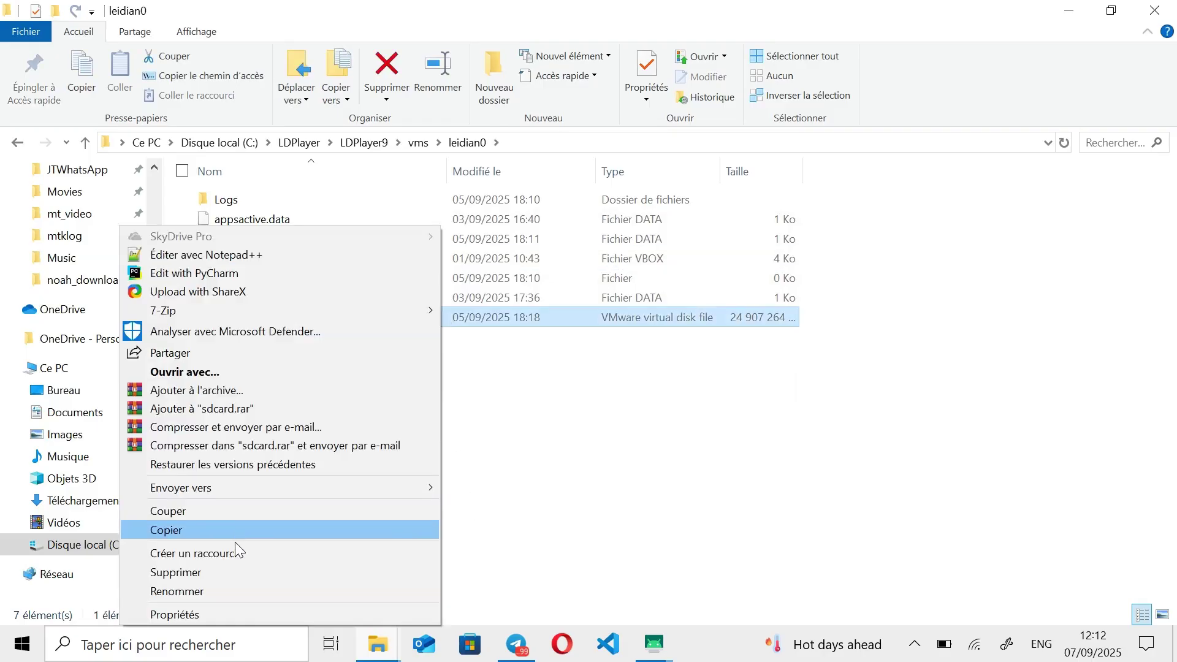
left_click(237, 576)
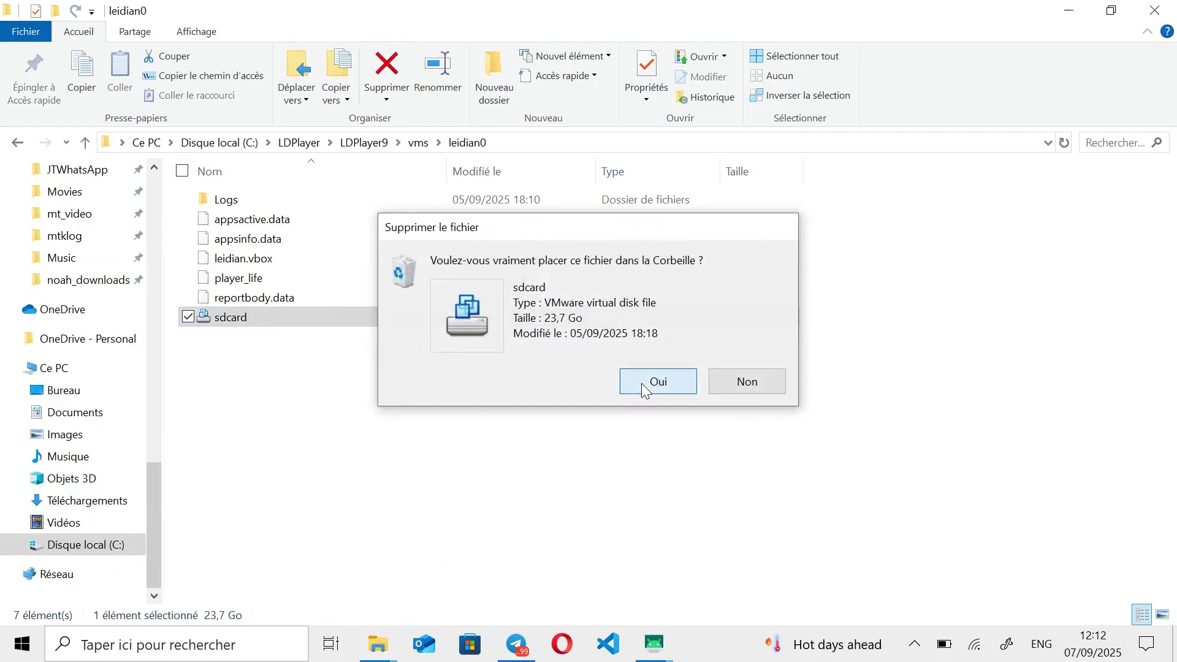
left_click(641, 384)
- Empty the Recycle Bin, permanently deleting its 11 items
left_click(1069, 10)
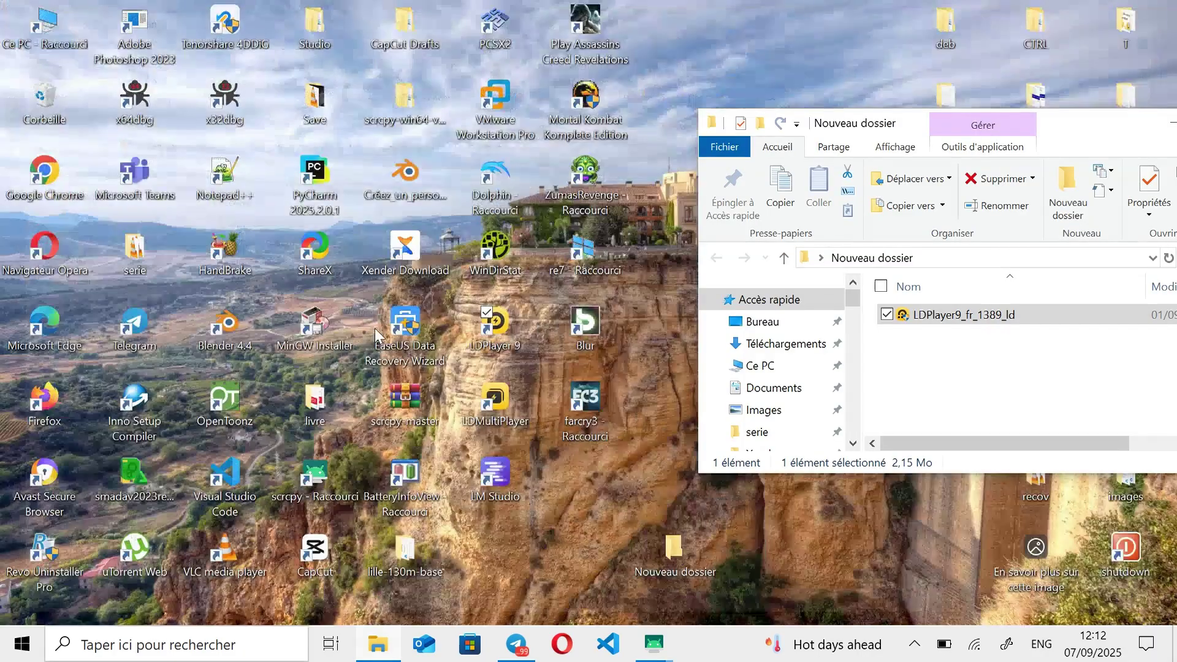
right_click(35, 112)
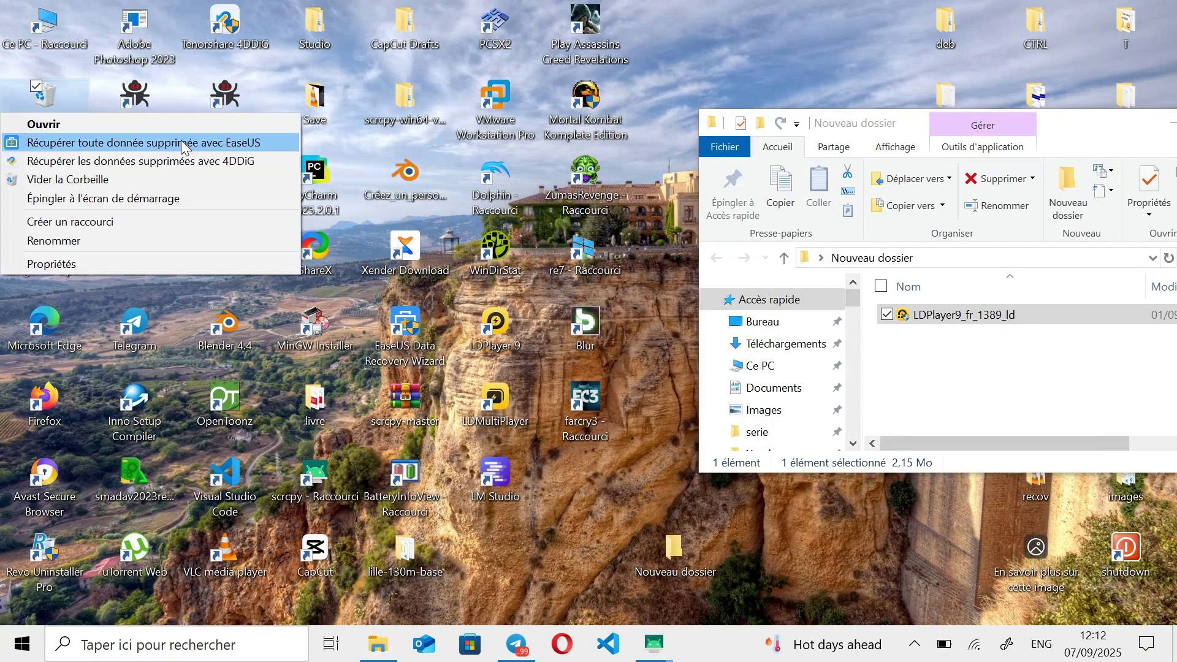
left_click(124, 177)
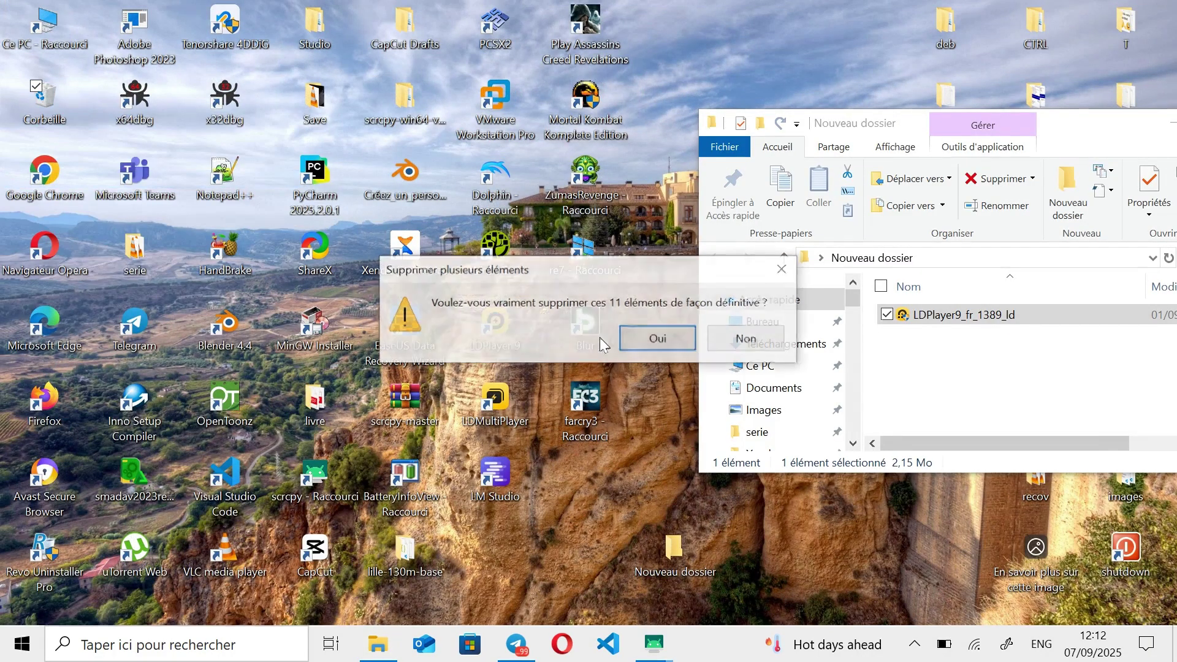
left_click(643, 347)
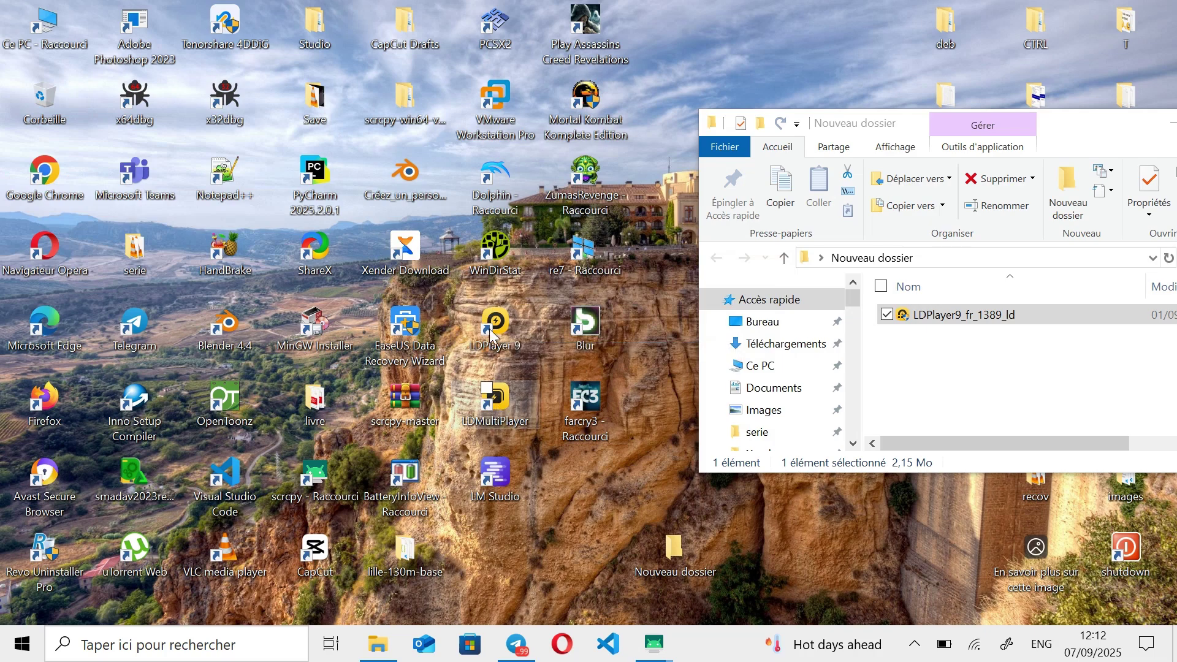
- Start LDPlayer 9, open System Apps, then close it back to the fresh home screen
left_click(521, 341)
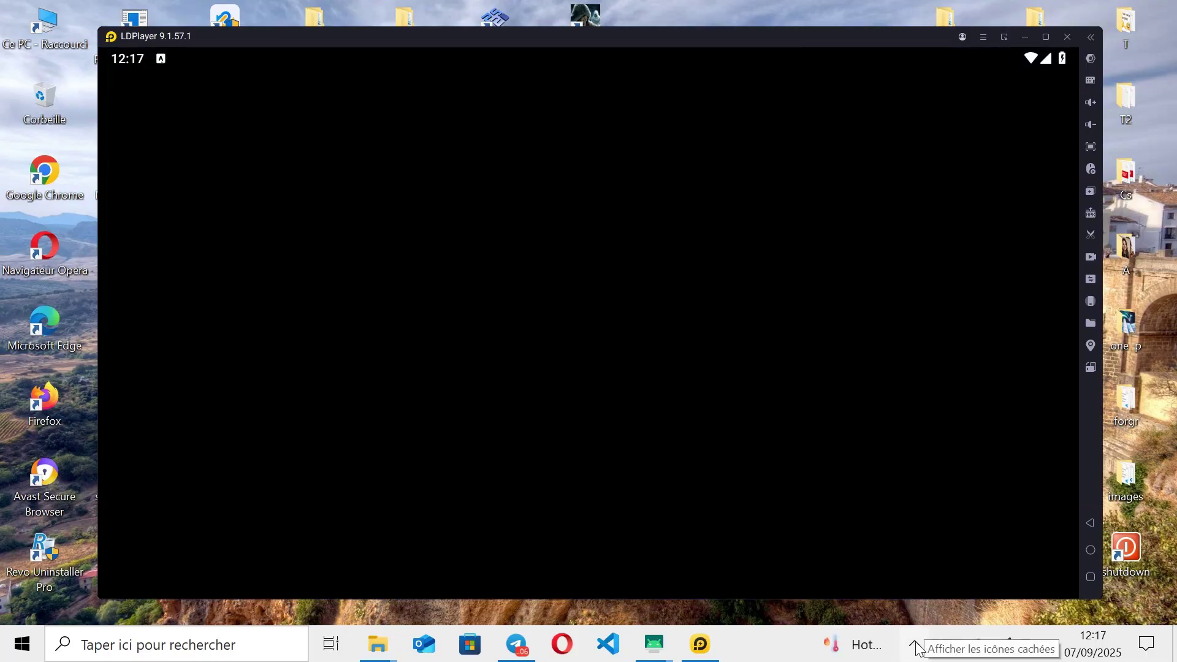
left_click(914, 644)
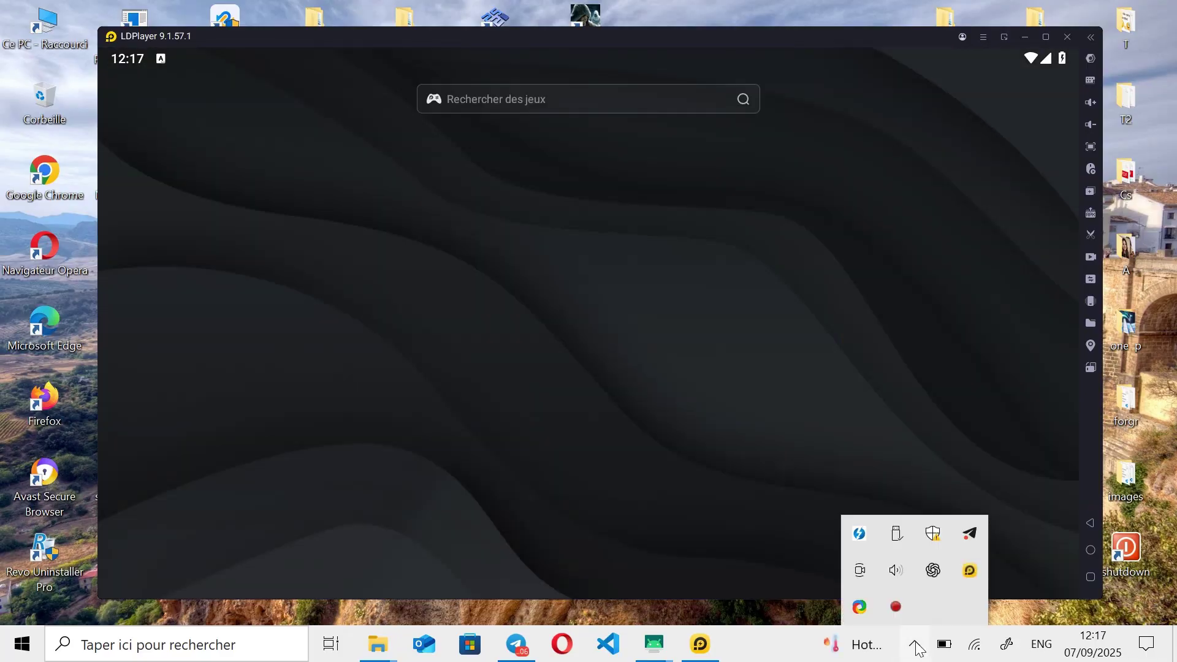
left_click(879, 610)
left_click(184, 196)
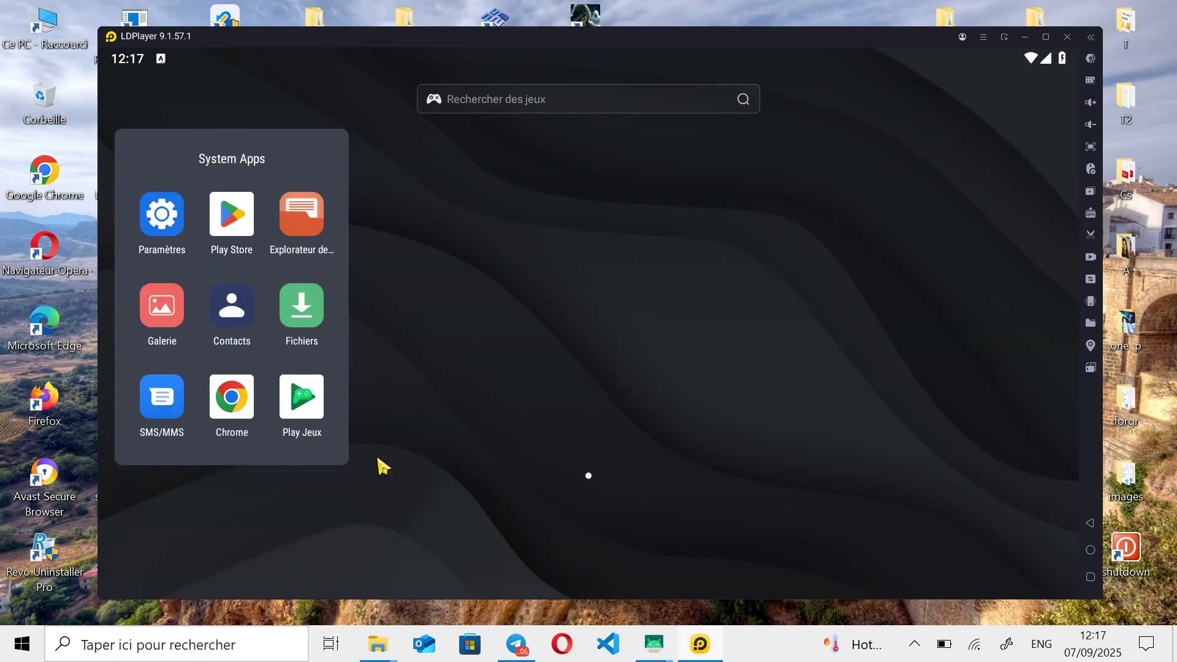
left_click(473, 317)
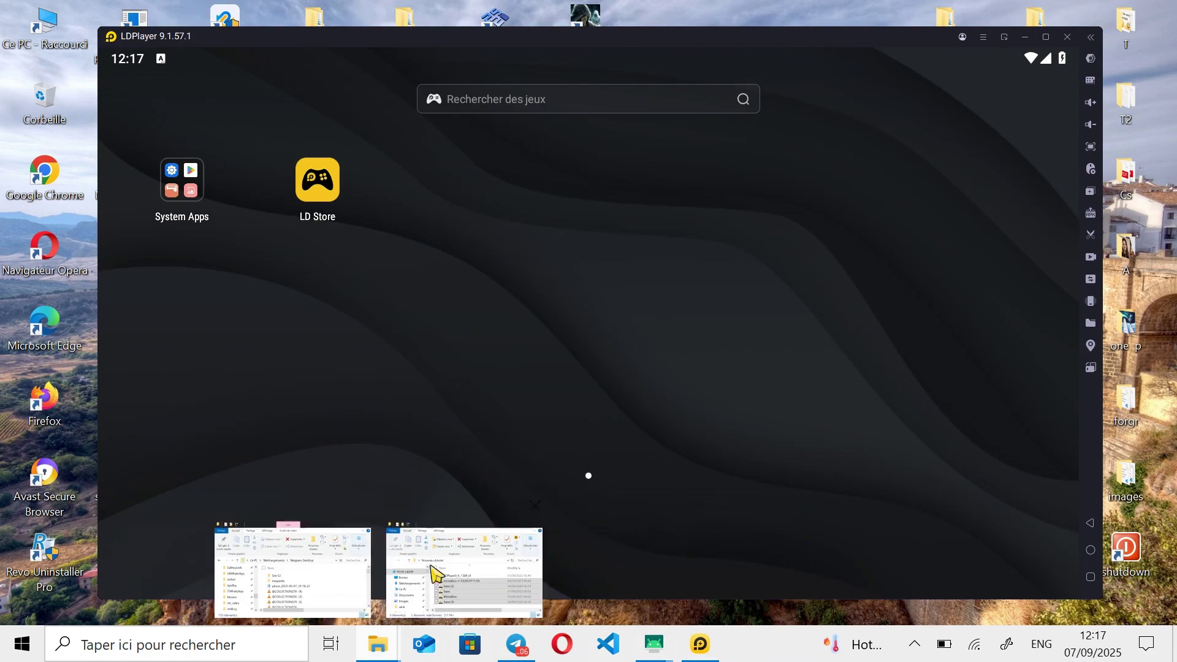
- Drag MovieBox.apk from Nouveau dossier onto LDPlayer to install it, then return to the home screen
left_click(435, 573)
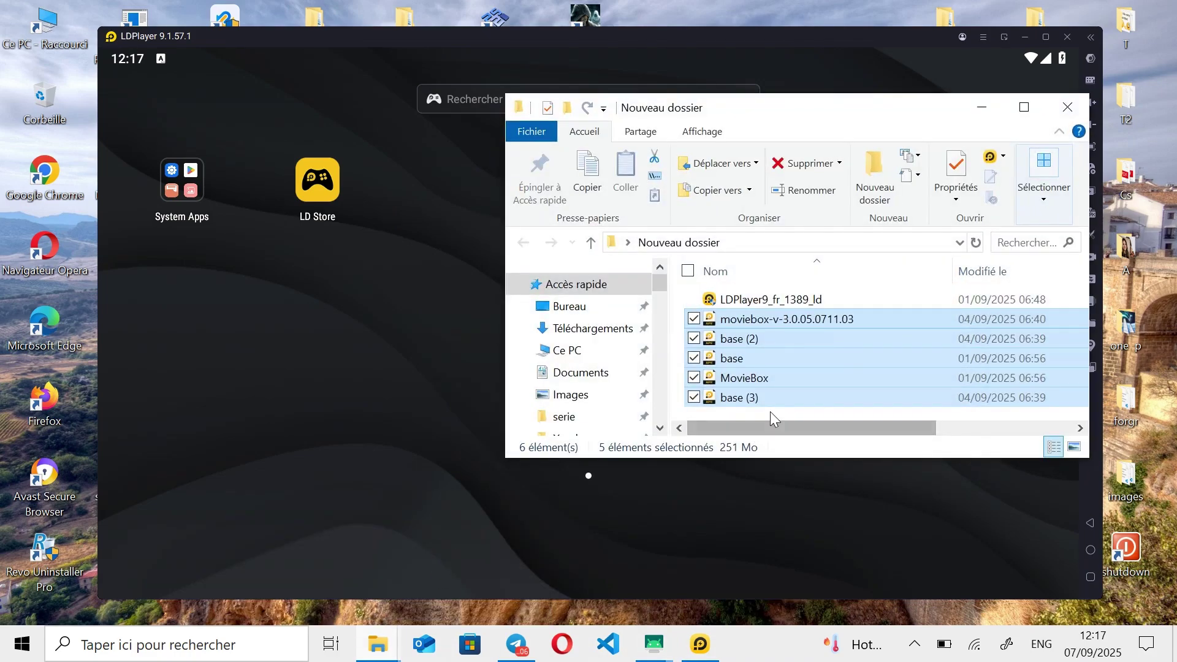
left_click(1024, 107)
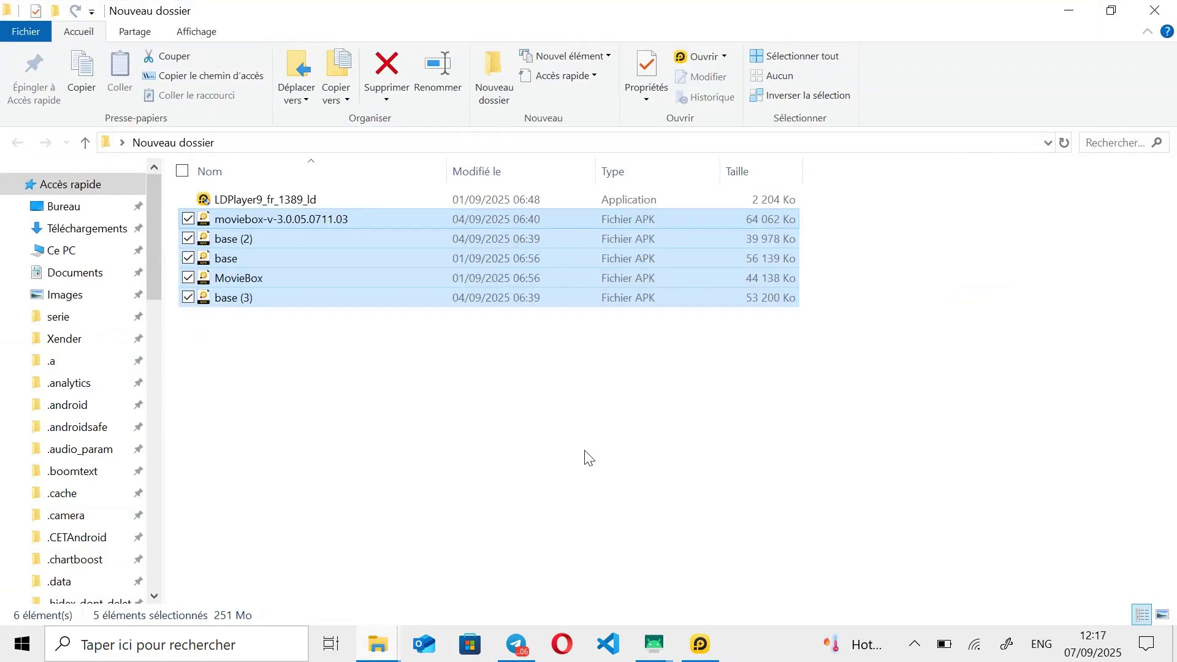
left_click(583, 457)
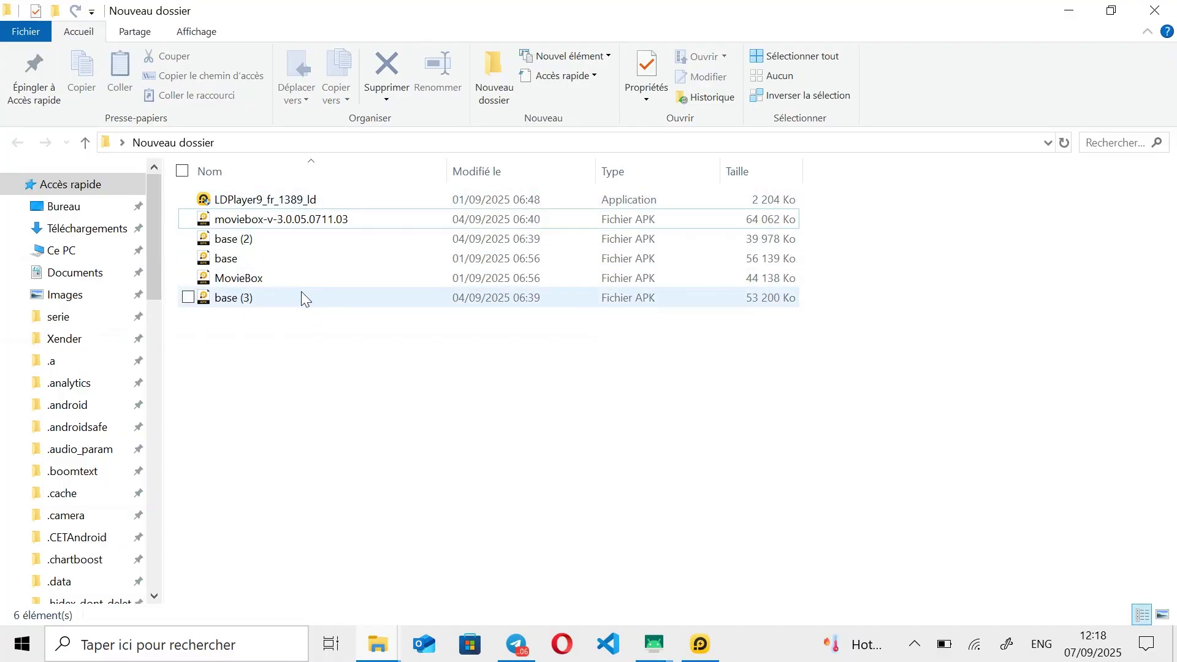
left_click(277, 279)
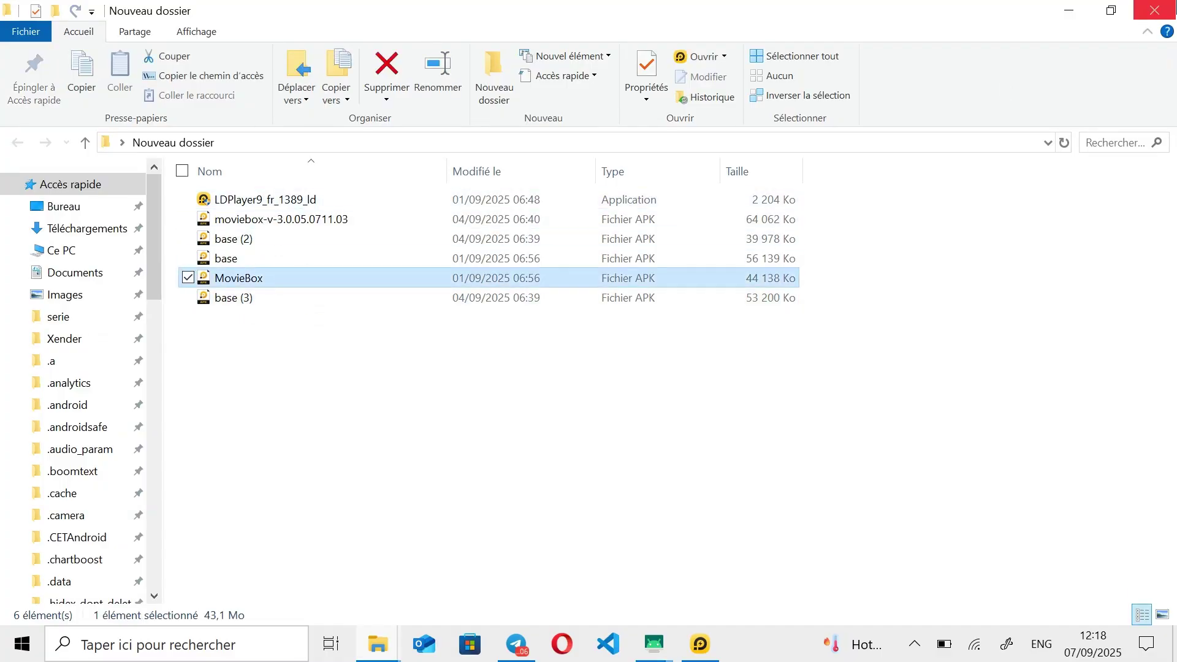
left_click(1111, 11)
left_click_drag(820, 380, 379, 387)
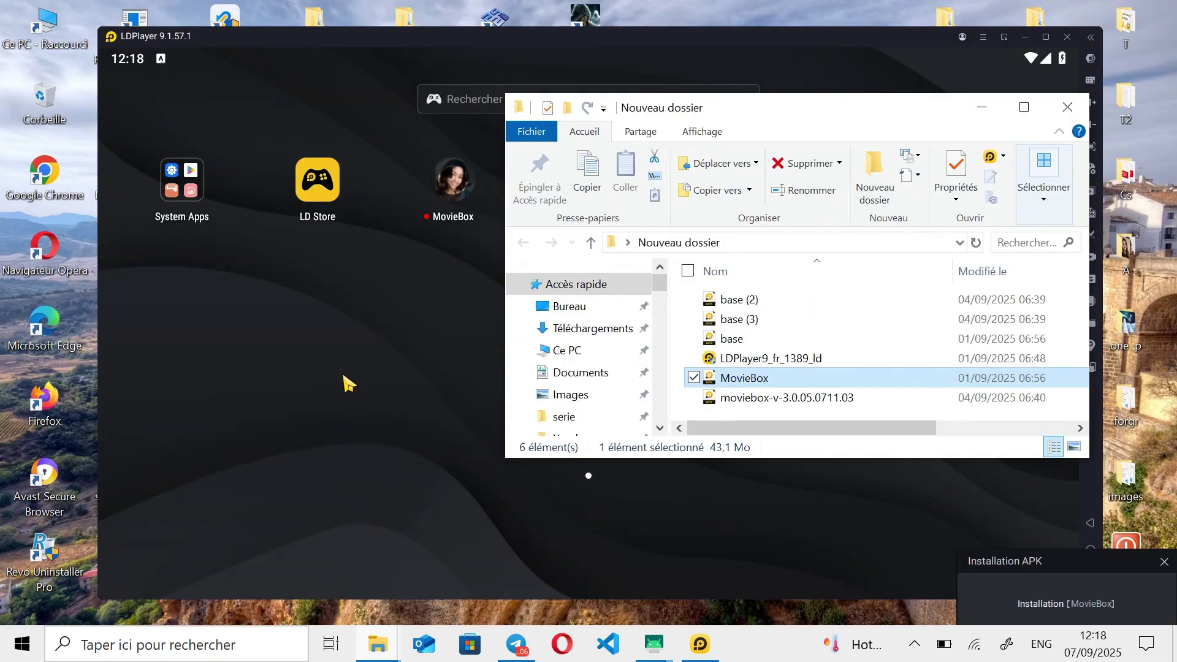
left_click(367, 342)
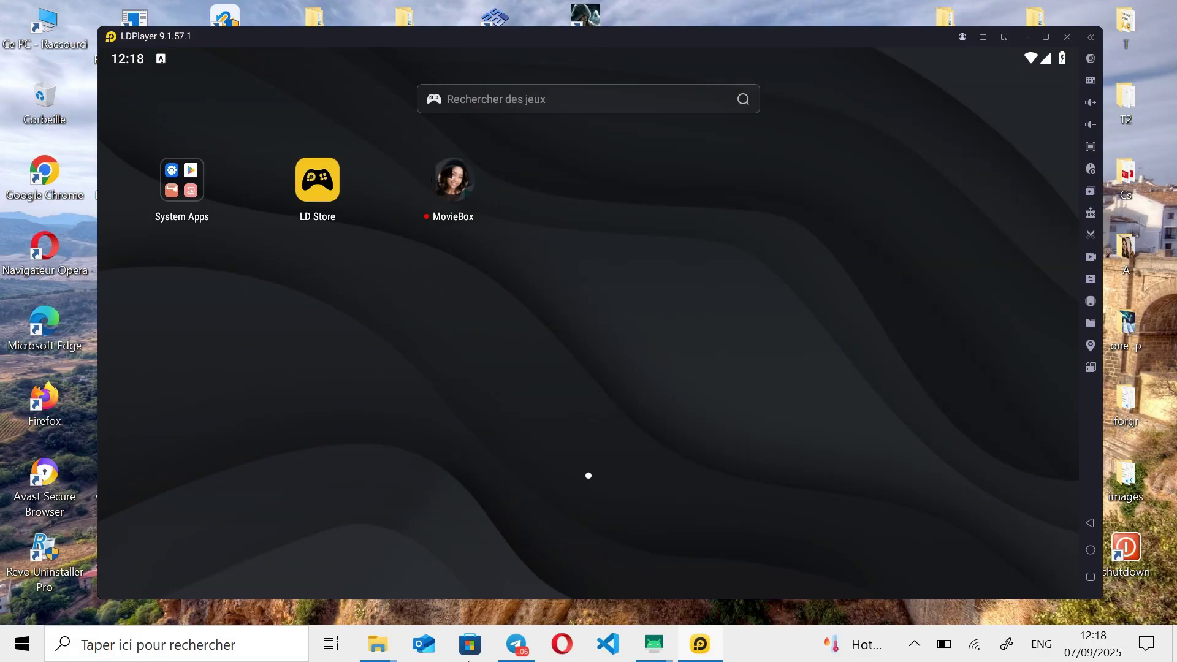
left_click(379, 655)
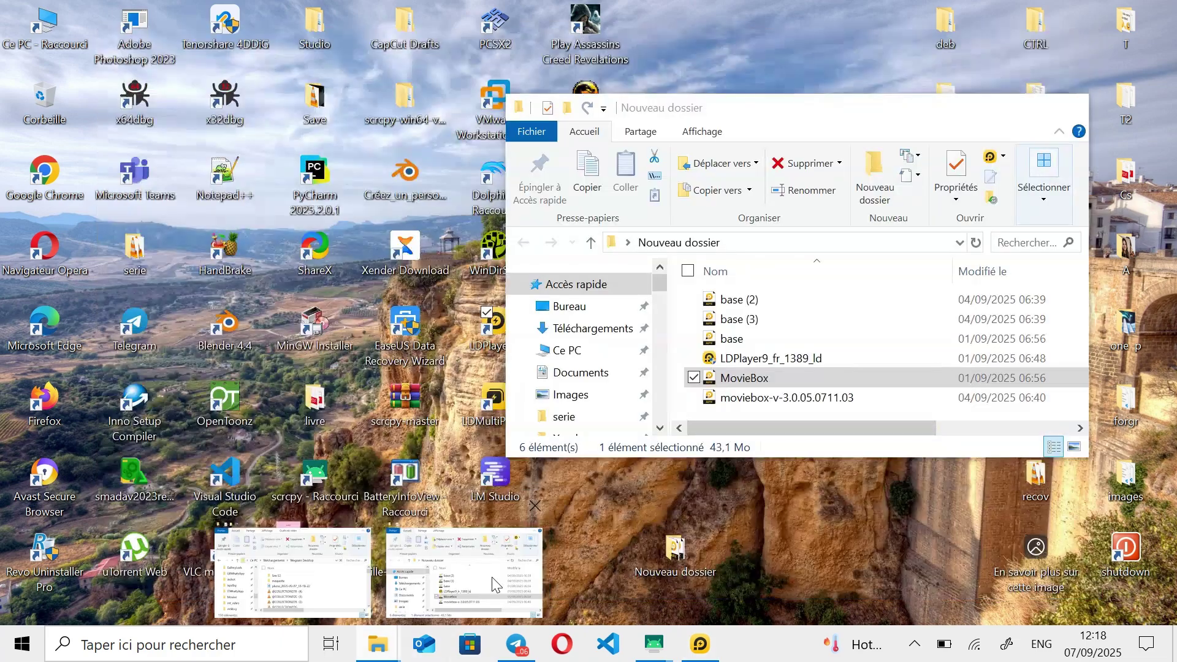
left_click(492, 576)
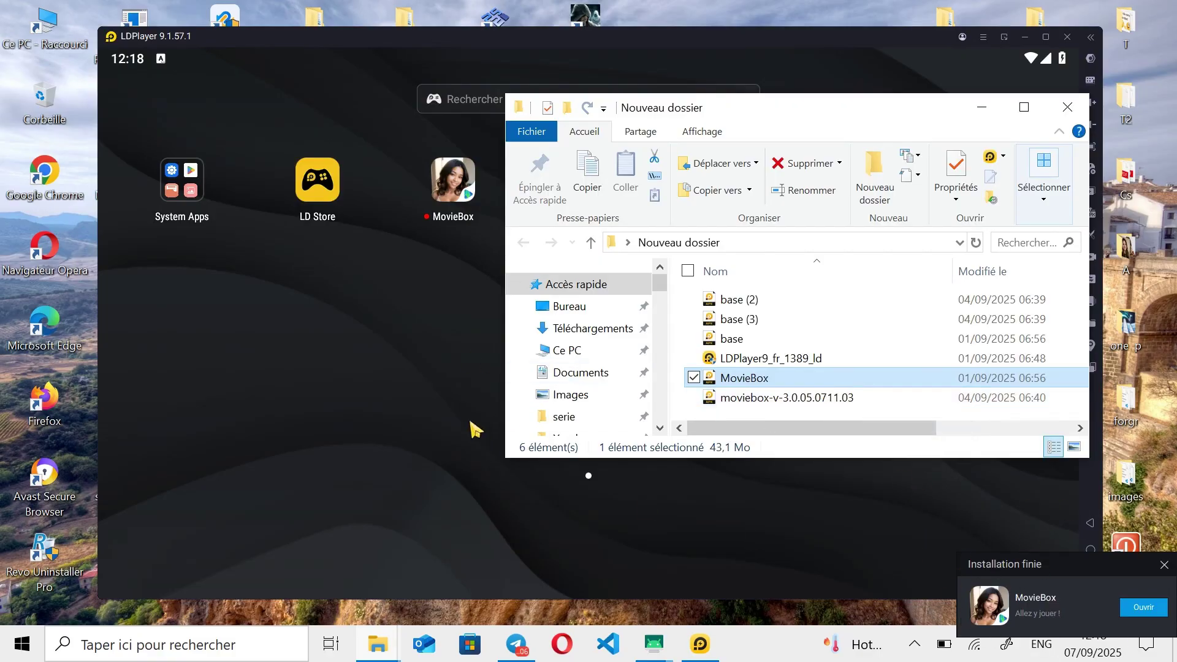
left_click(425, 368)
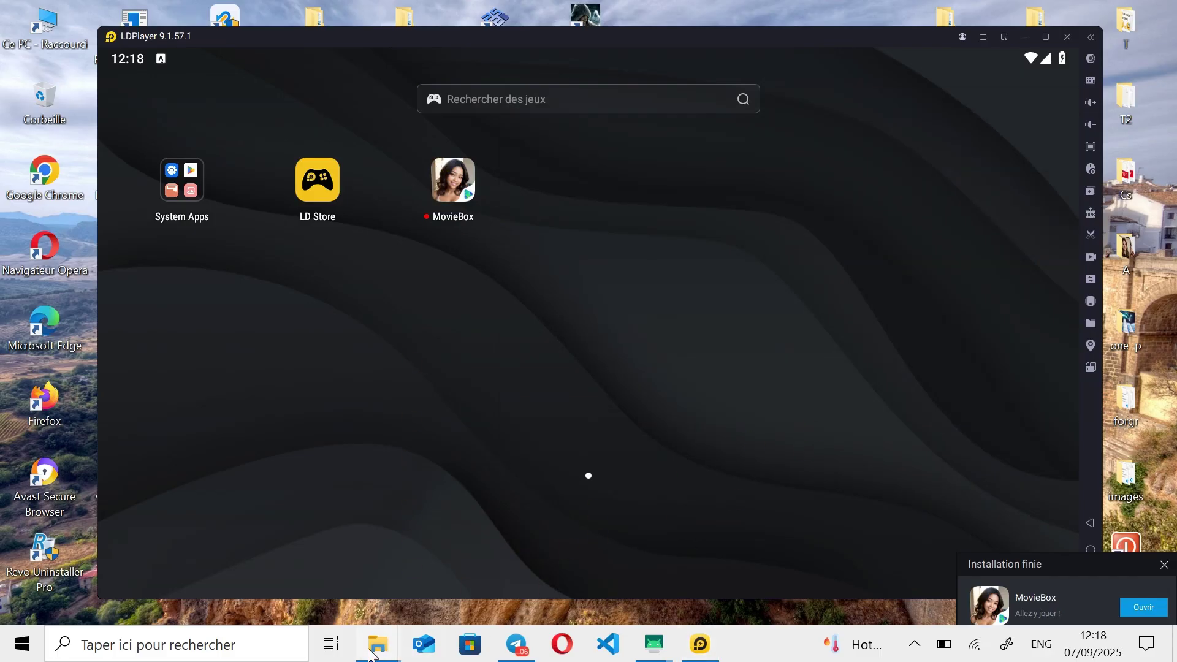
- Install moviebox-v-3.0.05.0711.03.apk from Nouveau dossier into LDPlayer as a second MovieBox app
mouse_move(371, 651)
left_click(404, 604)
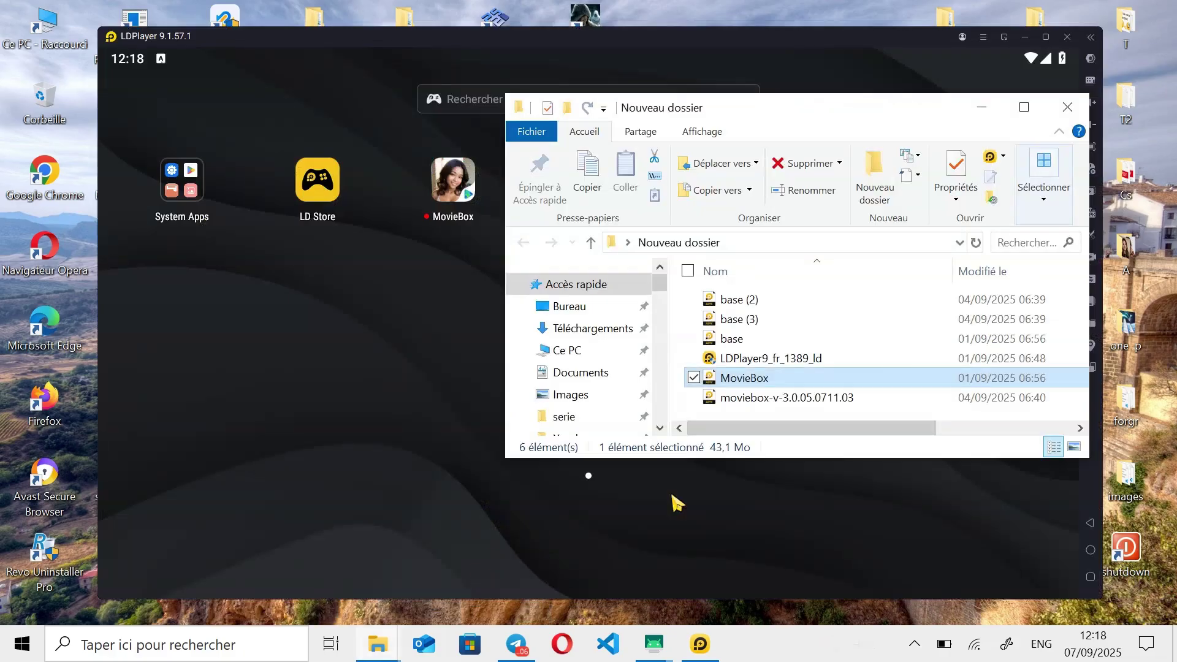
left_click(763, 397)
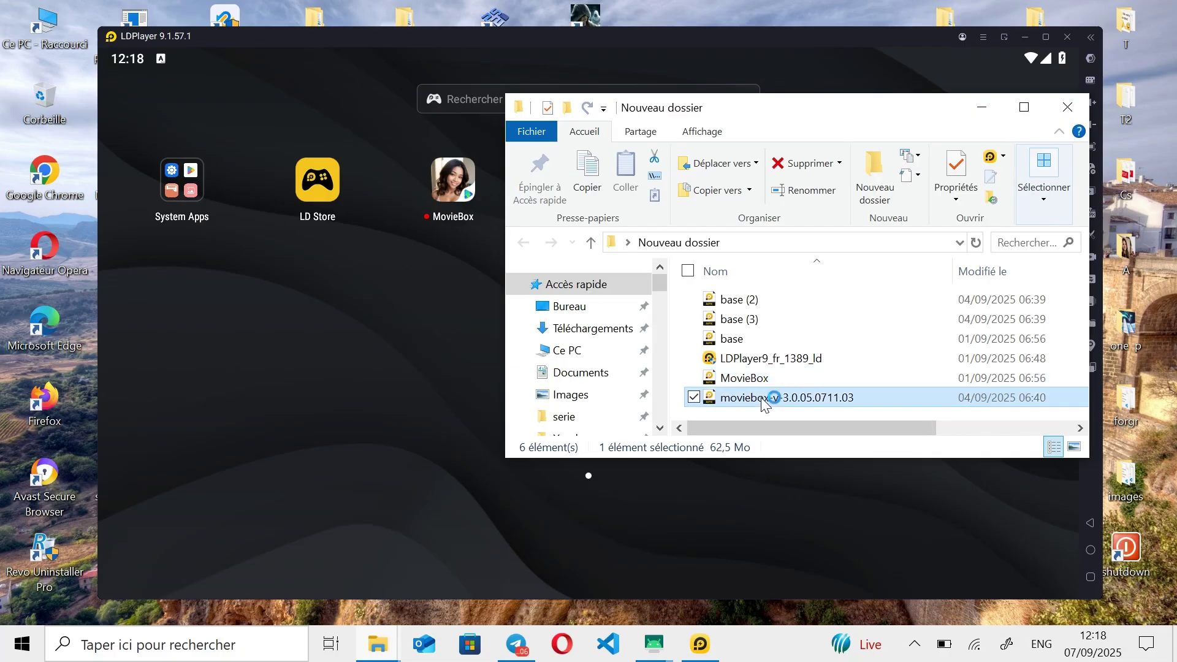
left_click(362, 416)
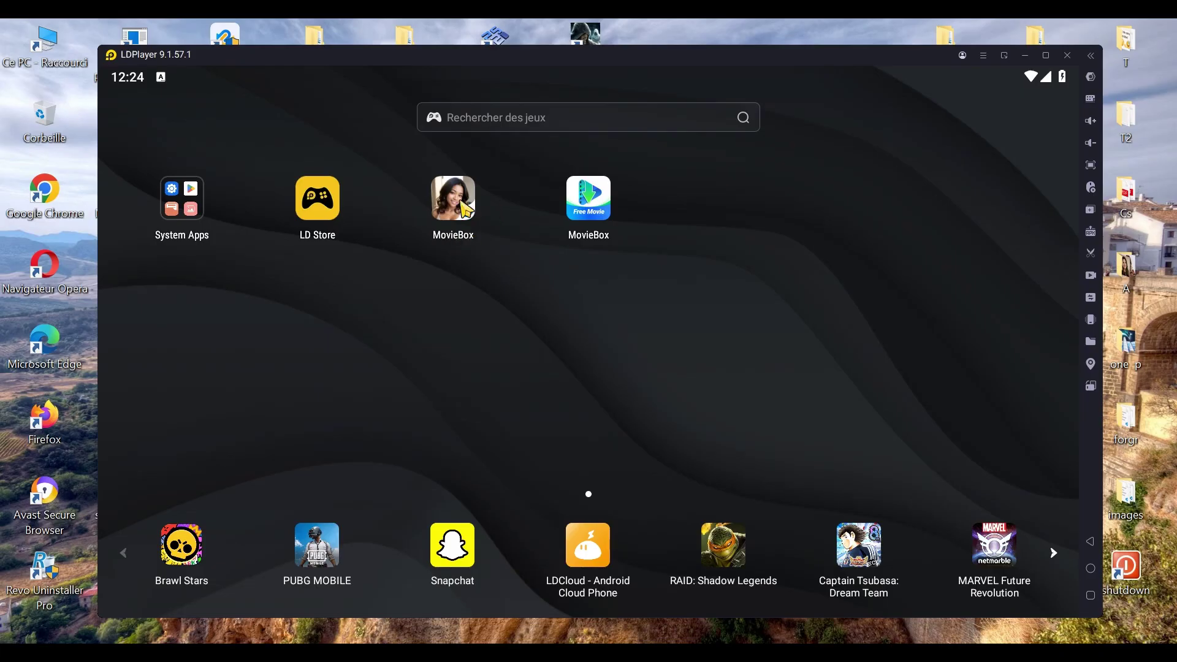
- Launch the first MovieBox app and look through the full Nouveautés list
left_click(460, 206)
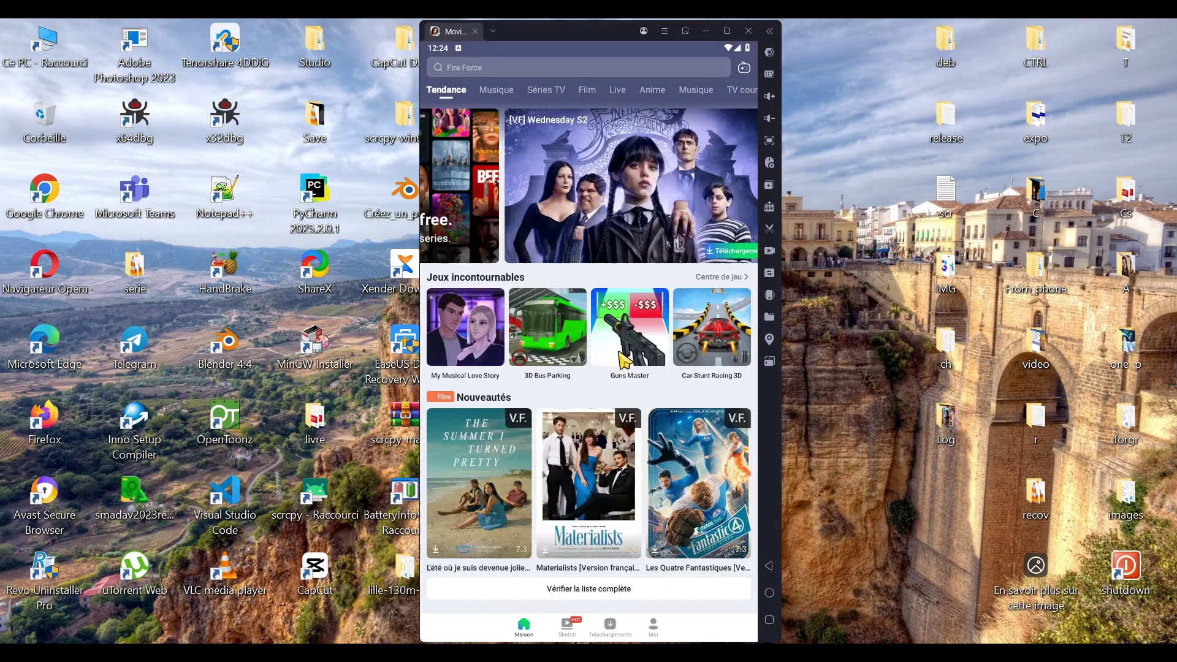
scroll(620, 356, "down", 3)
scroll(623, 359, "down", 5)
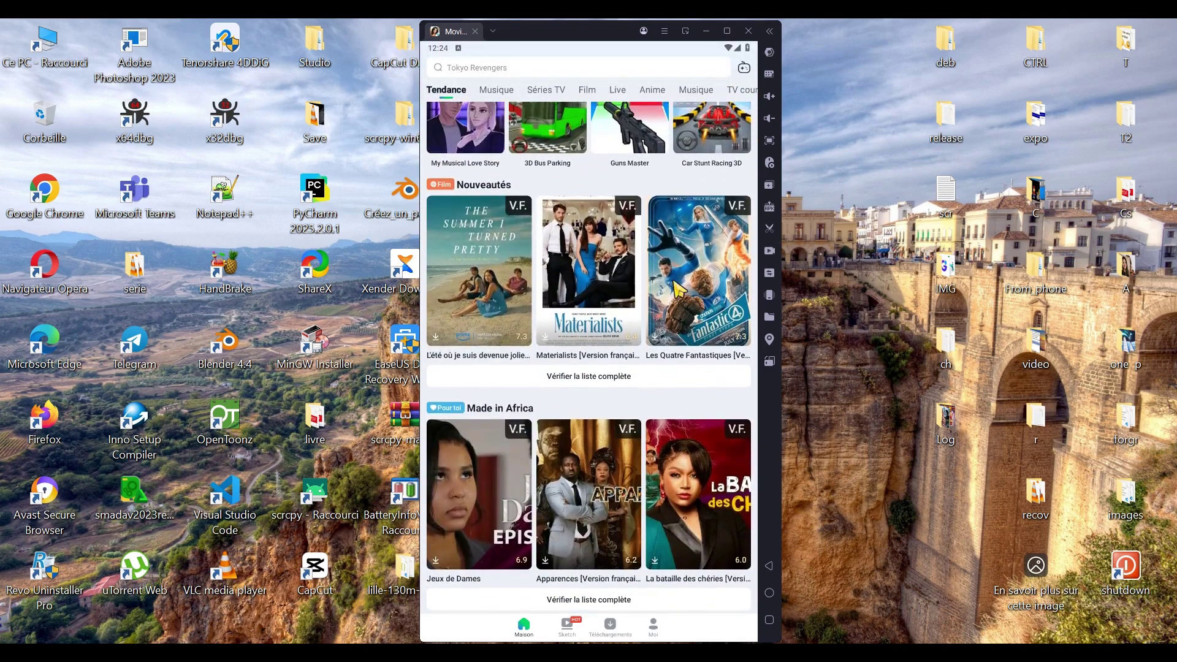
left_click_drag(543, 299, 644, 302)
left_click(599, 368)
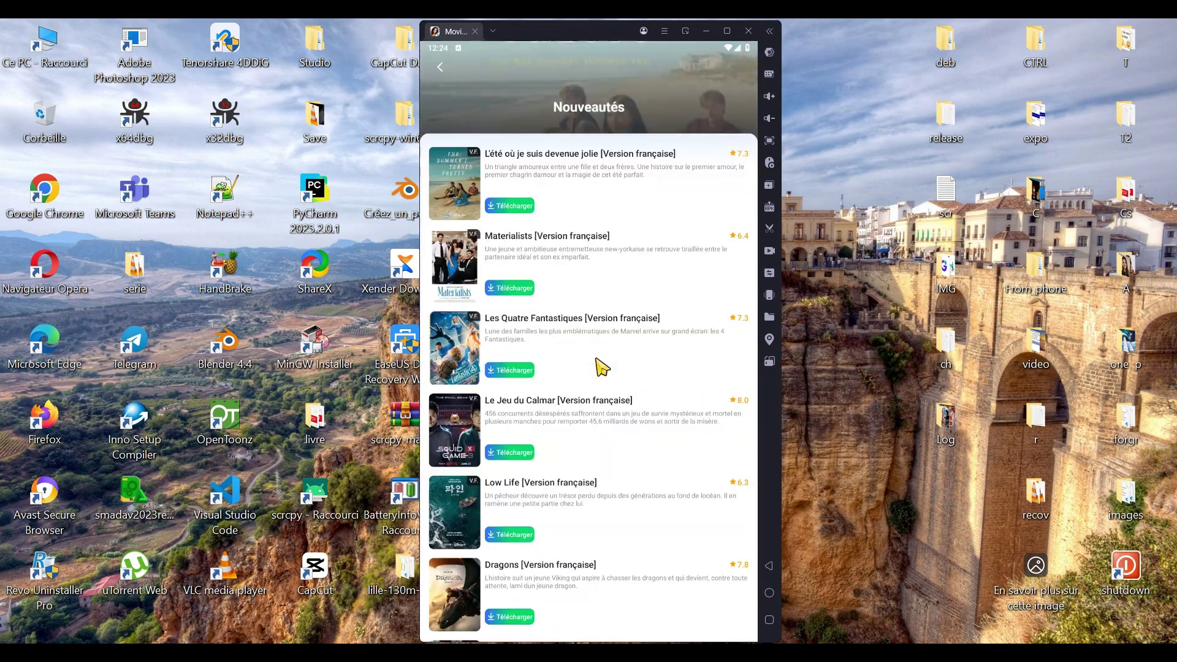
scroll(604, 370, "down", 3)
scroll(589, 245, "up", 3)
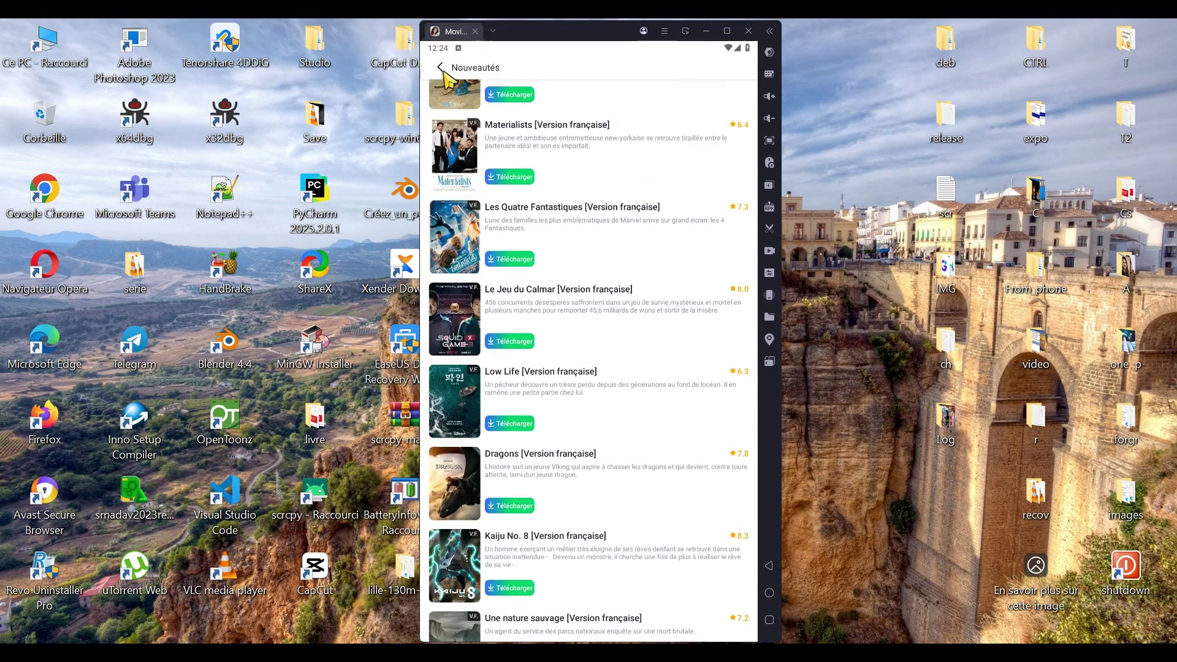
left_click(440, 67)
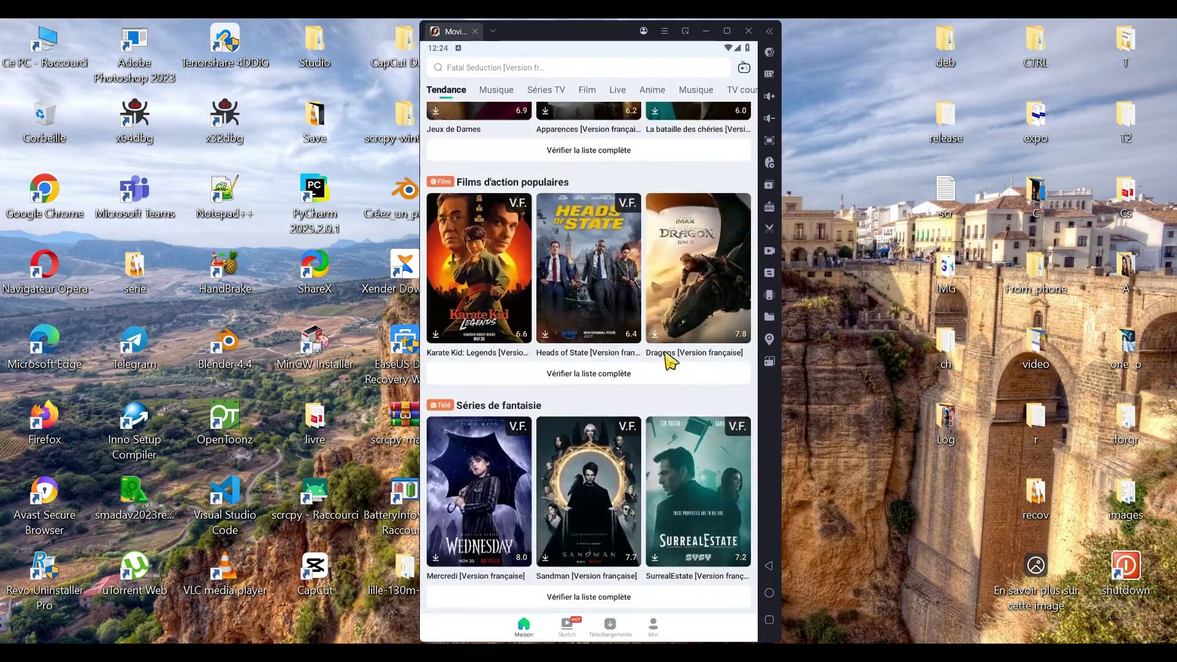
- Scroll down the Tendance home feed, then browse the Film catalogue
scroll(668, 363, "down", 3)
scroll(662, 357, "down", 9)
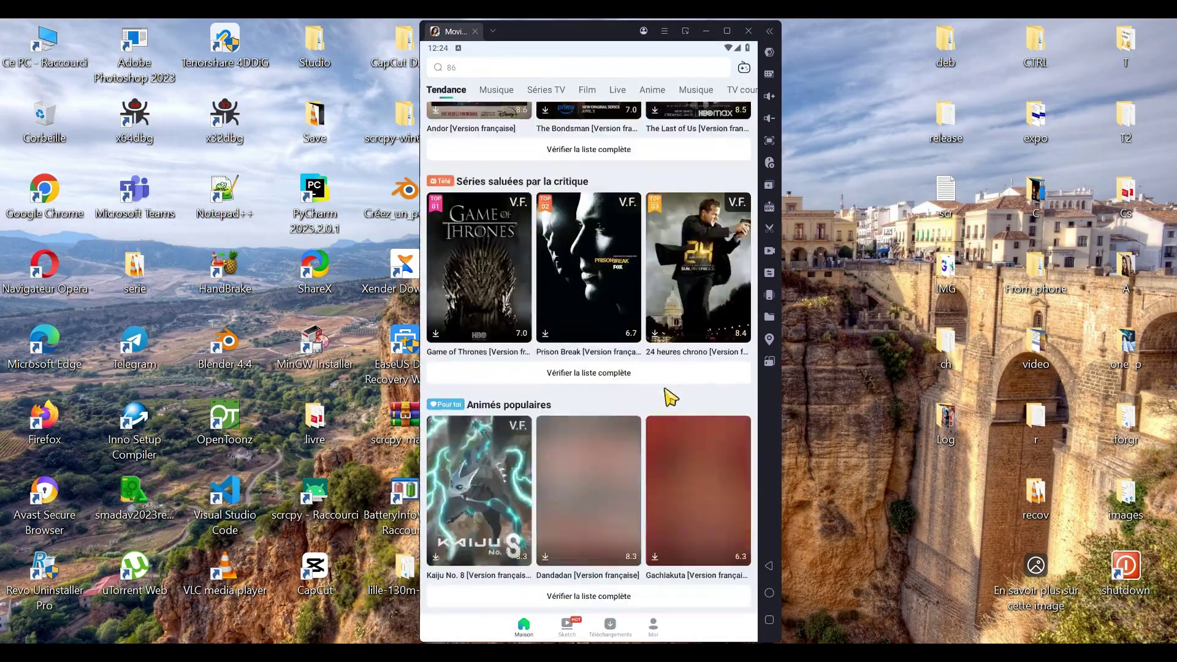
scroll(644, 306, "down", 14)
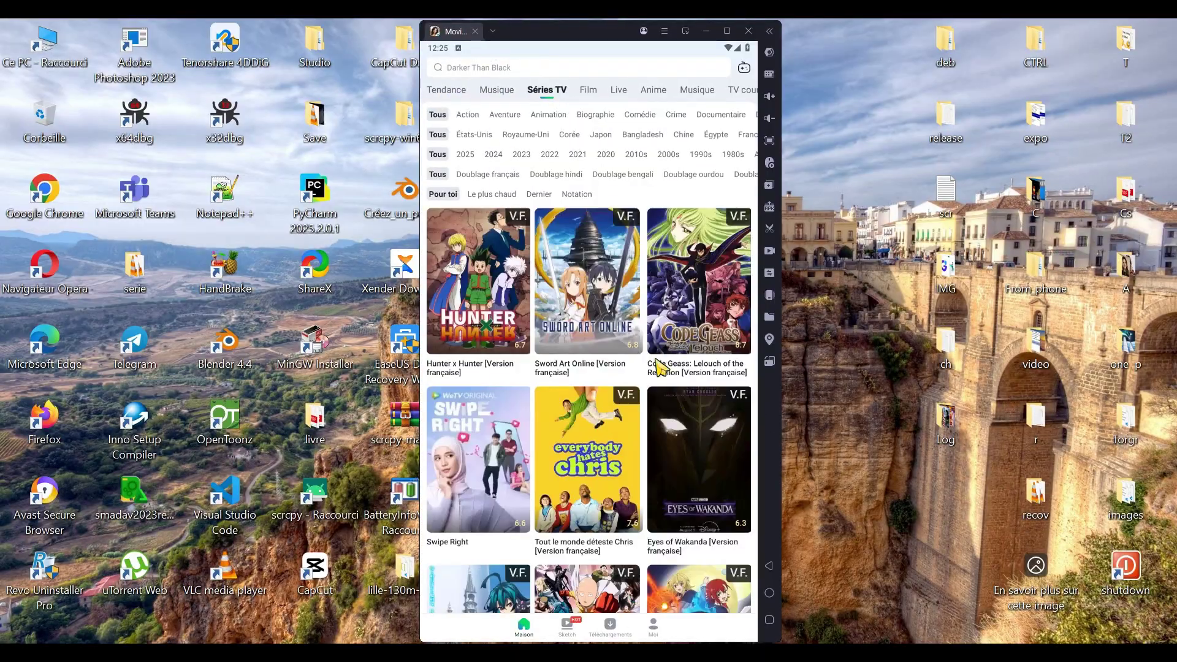
scroll(595, 368, "down", 5)
scroll(641, 328, "down", 5)
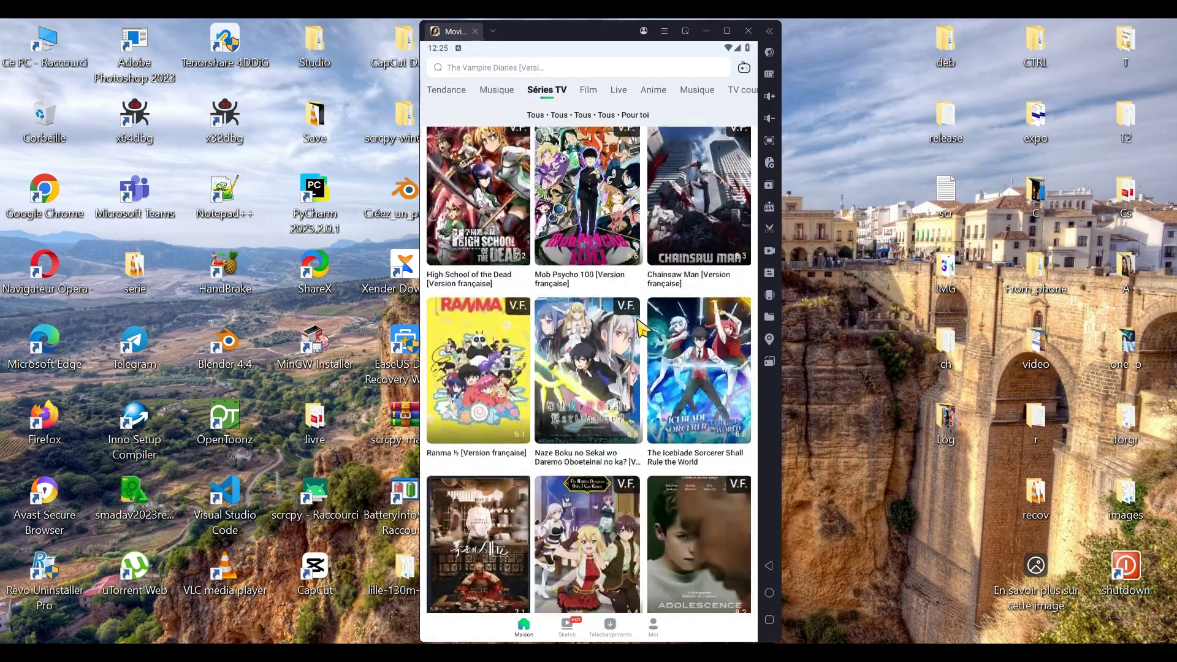
left_click(587, 89)
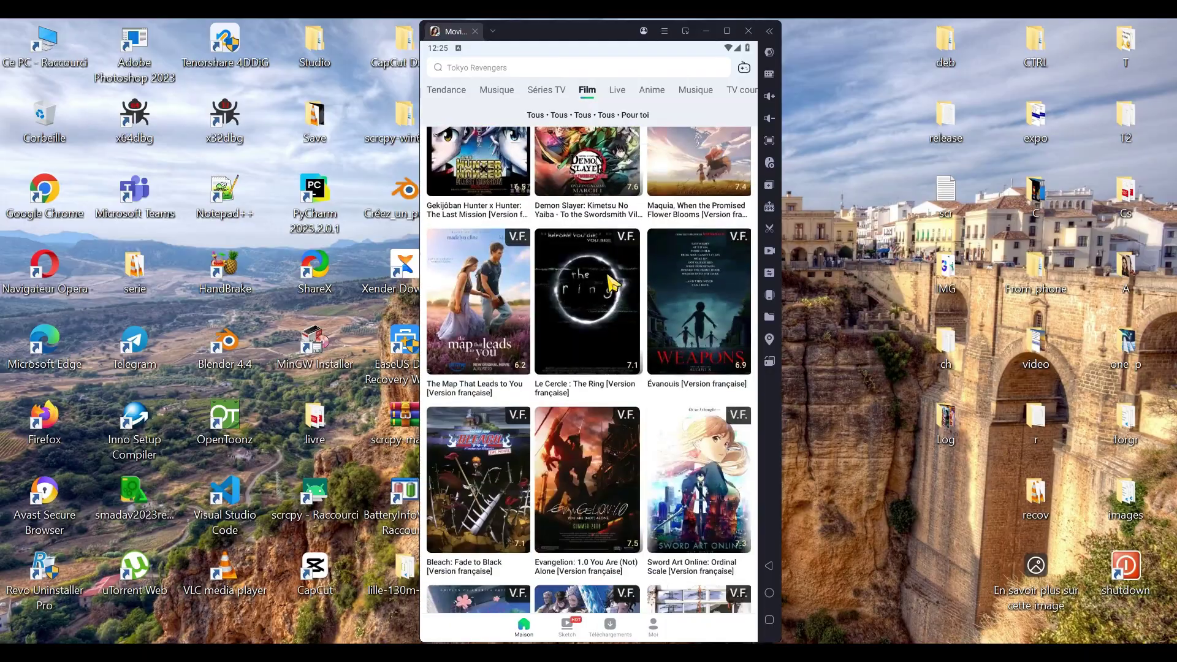
scroll(611, 283, "down", 10)
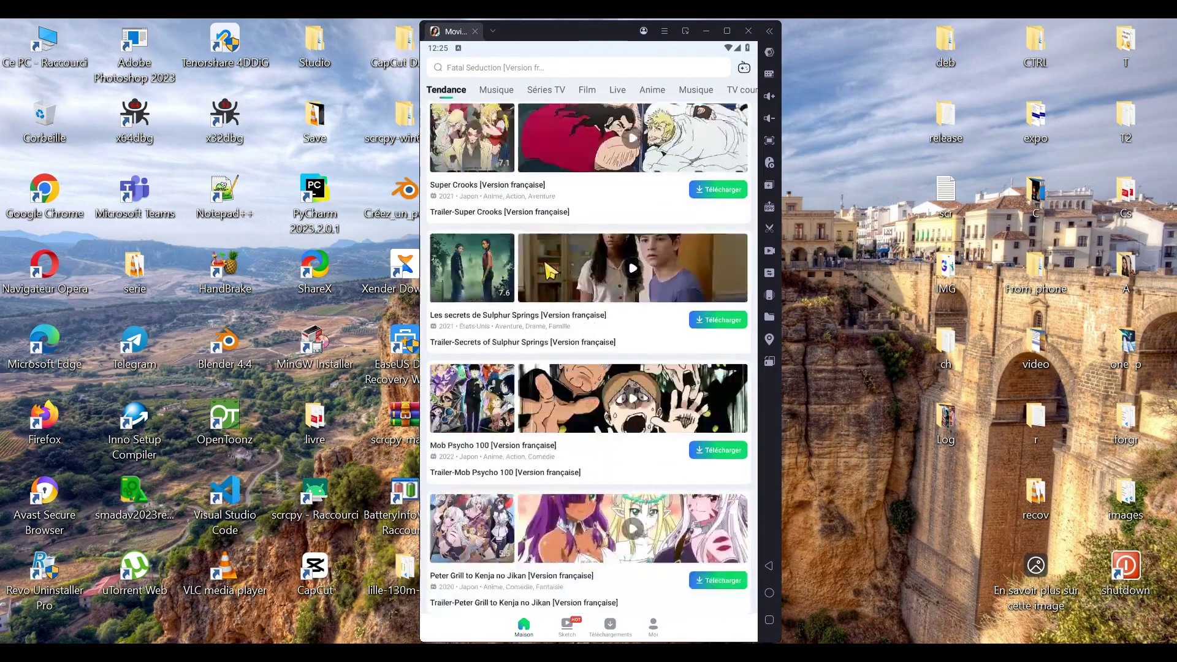
scroll(600, 264, "up", 10)
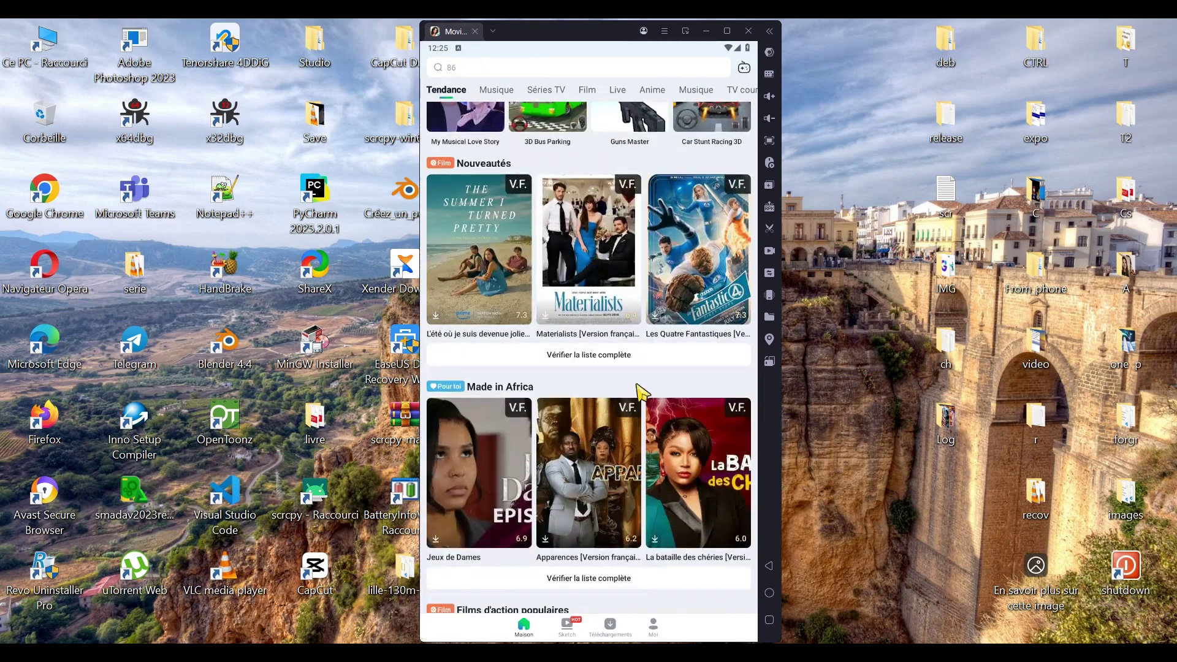
scroll(573, 402, "down", 5)
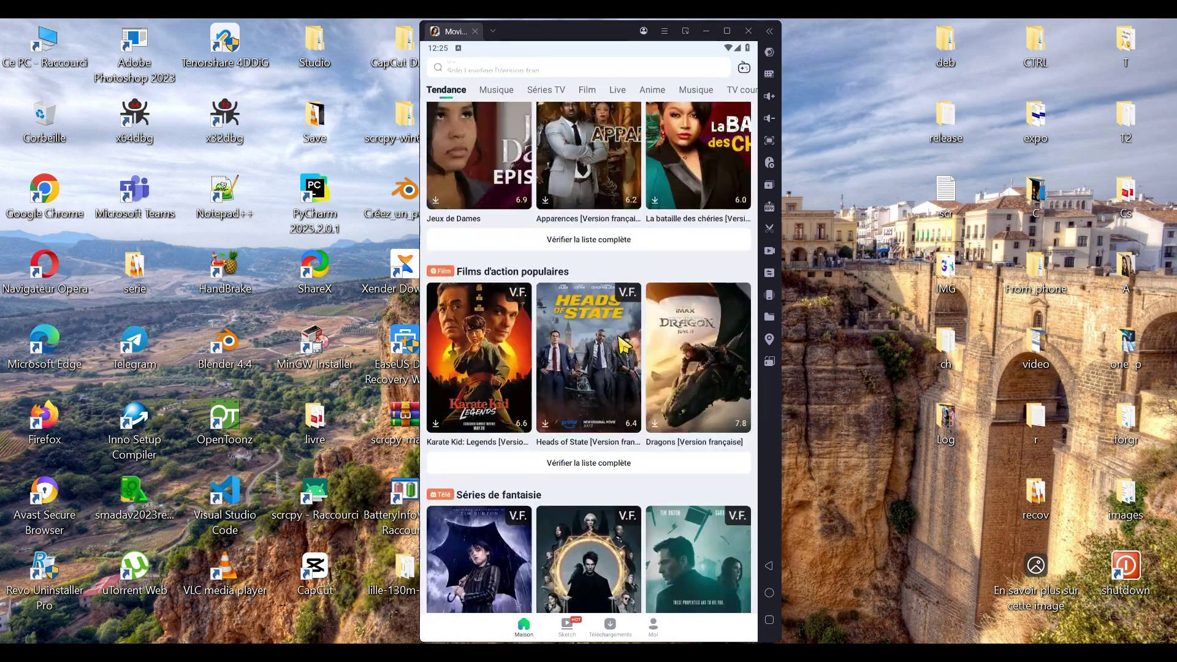
scroll(581, 391, "down", 2)
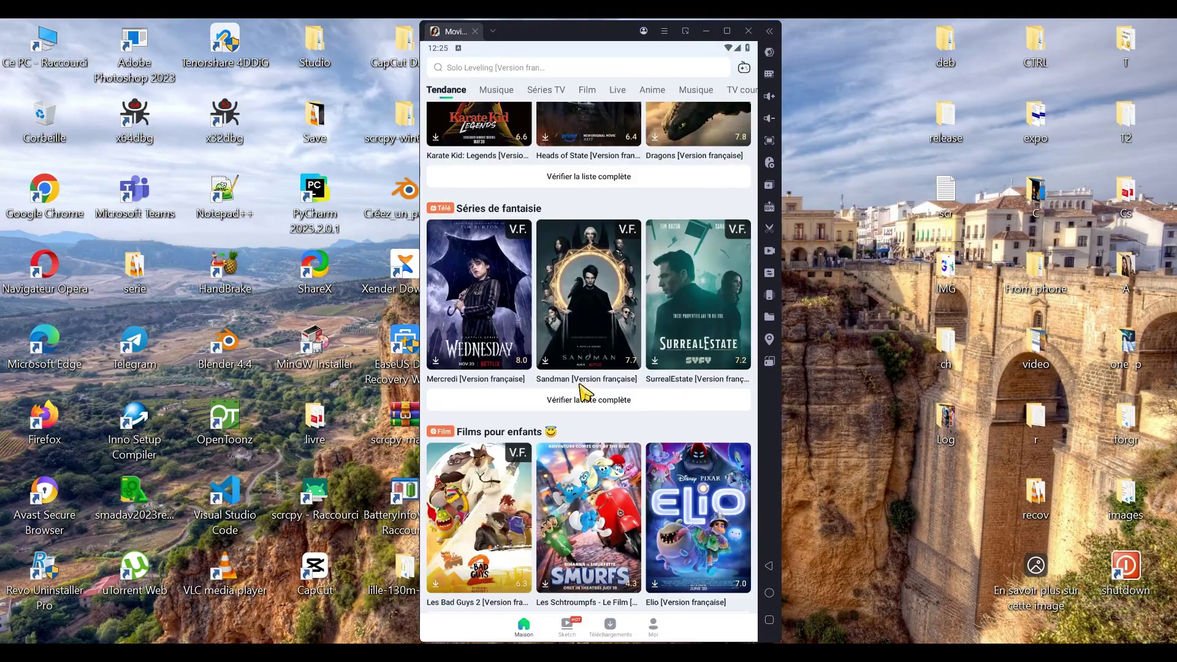
scroll(584, 539, "down", 8)
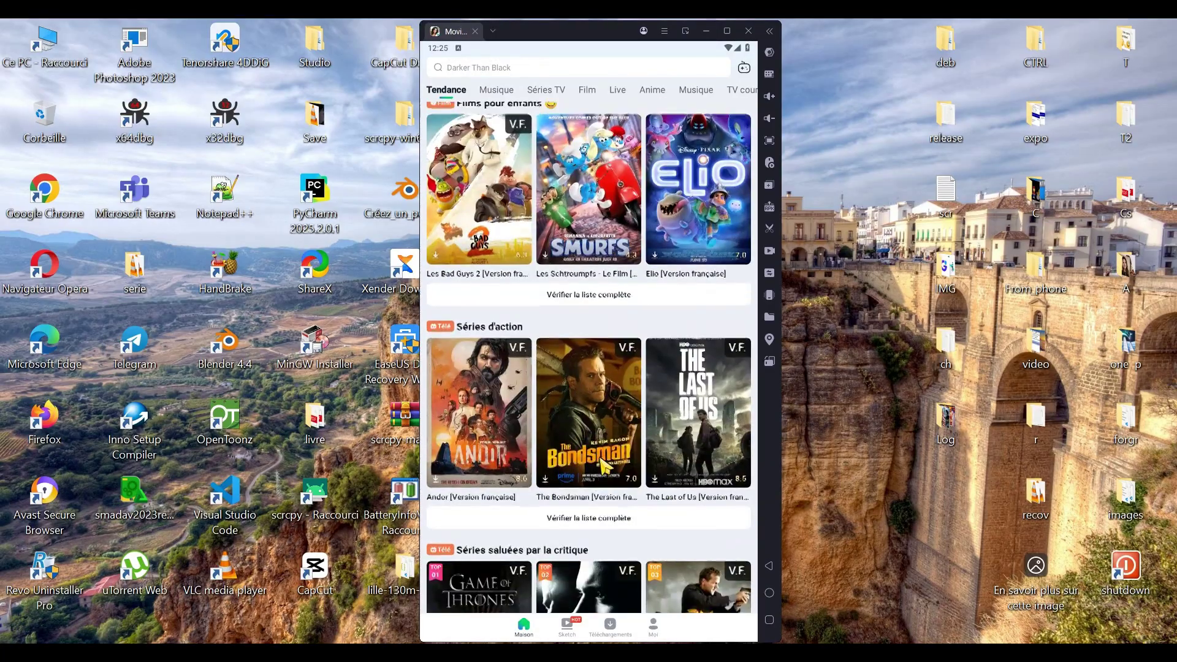
scroll(610, 471, "down", 15)
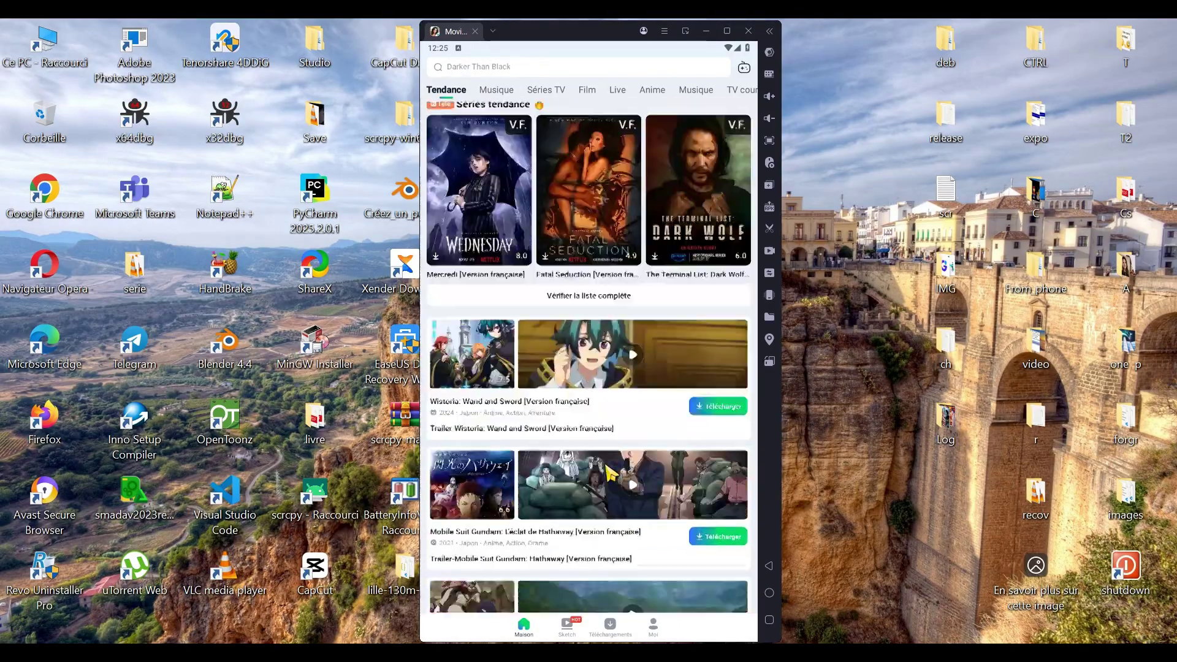
scroll(607, 472, "up", 20)
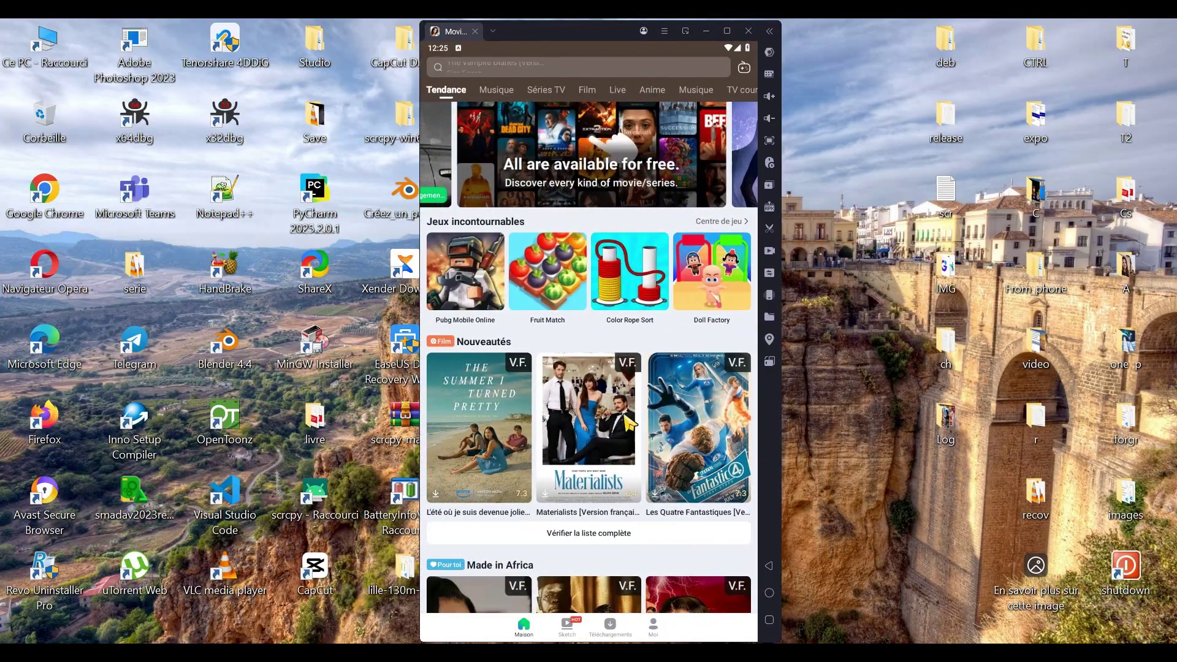
scroll(582, 488, "down", 2)
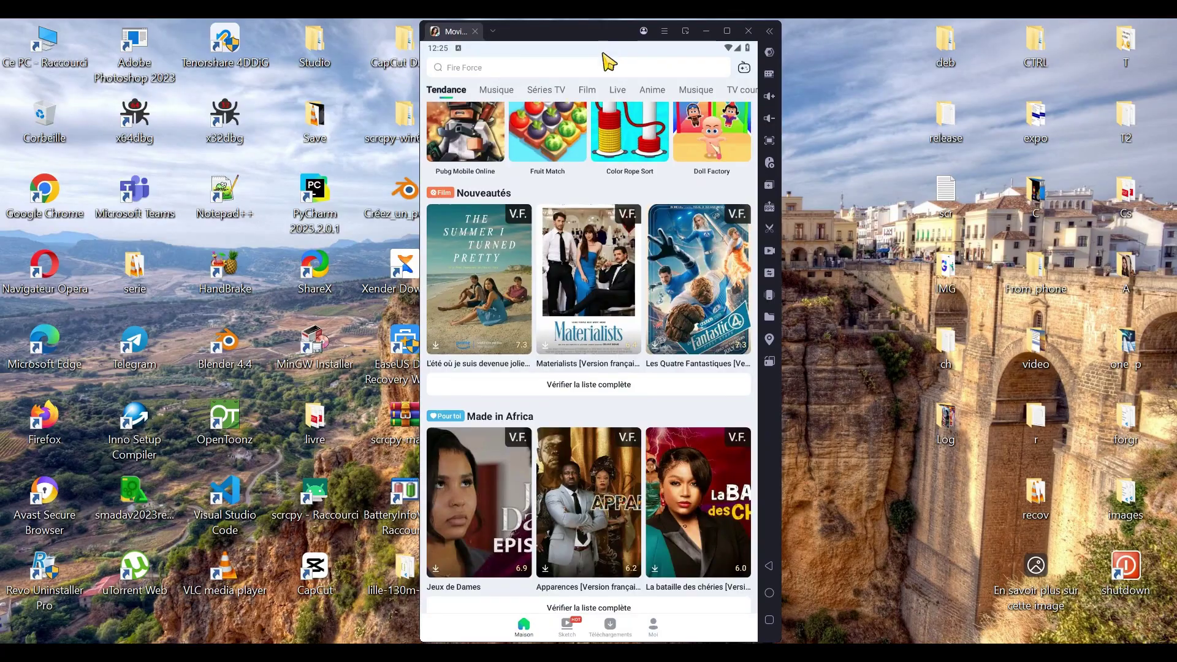
- Search MovieBox for 'ice age' after clearing the mistyped 'age de g'
left_click(514, 68)
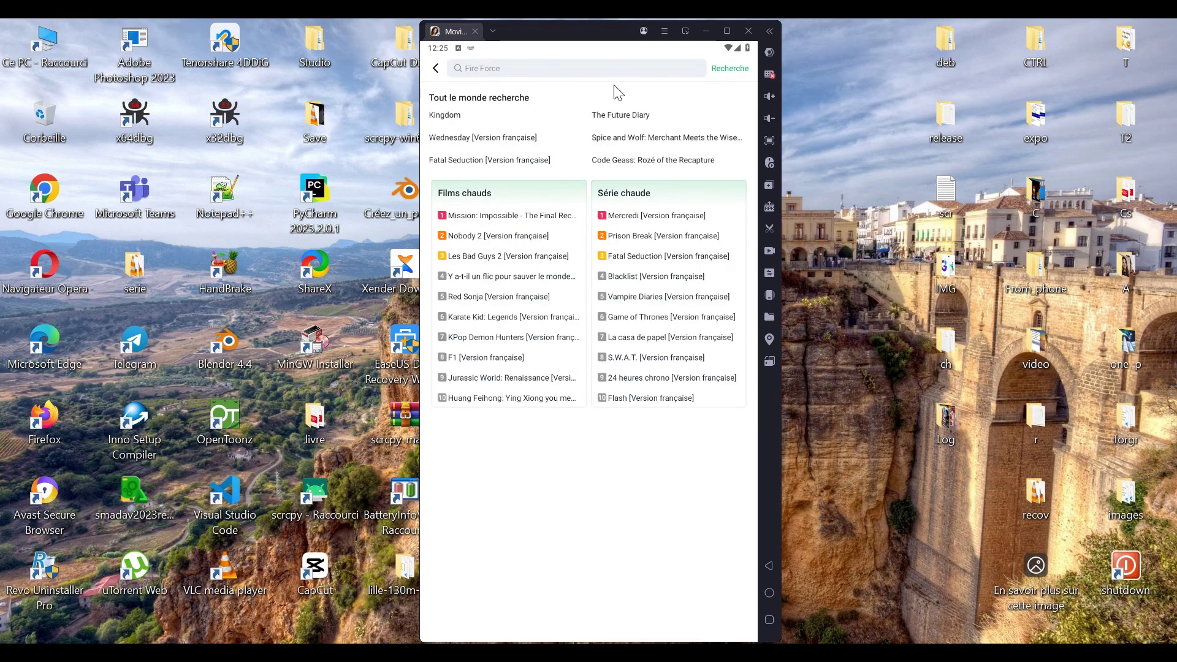
type("age de ")
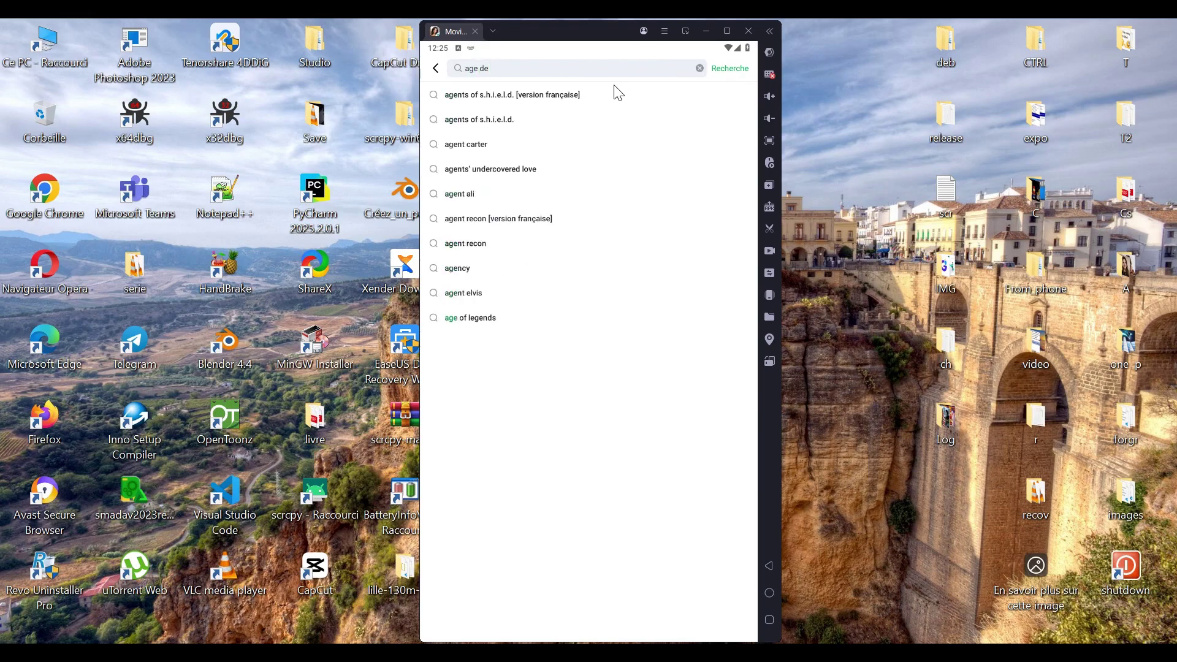
type("g")
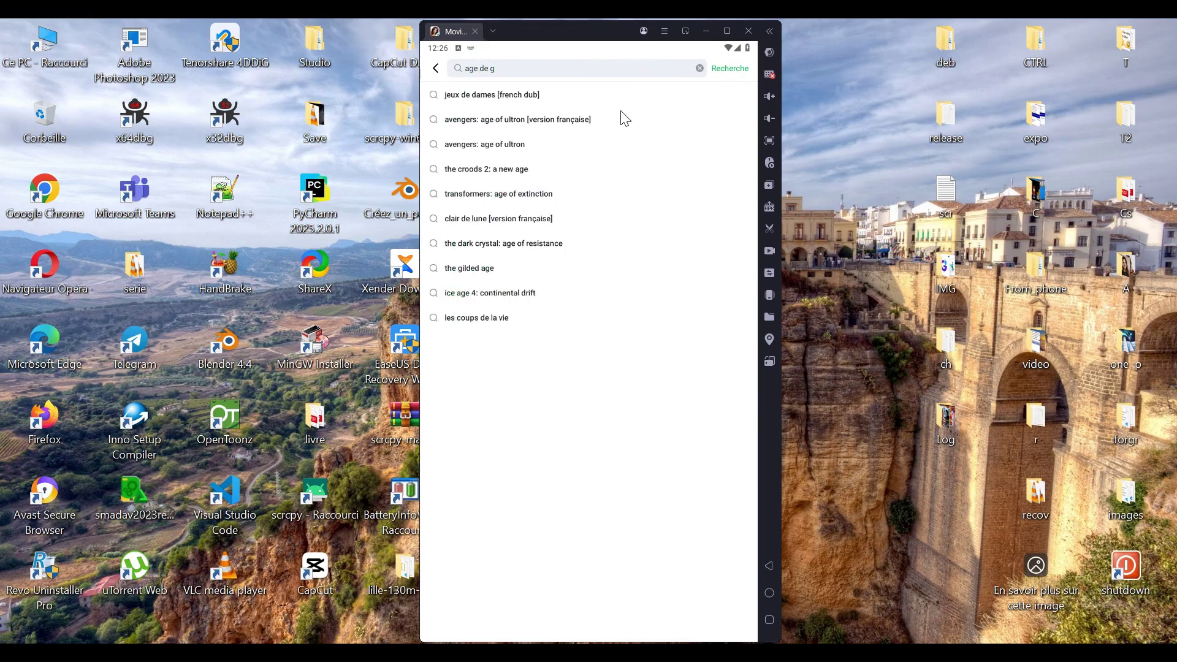
key("BackSpace")
key("BackSpace")
key("BackSpace")
key("BackSpace")
key("BackSpace")
key("BackSpace")
key("BackSpace")
key("BackSpace")
type("ice a")
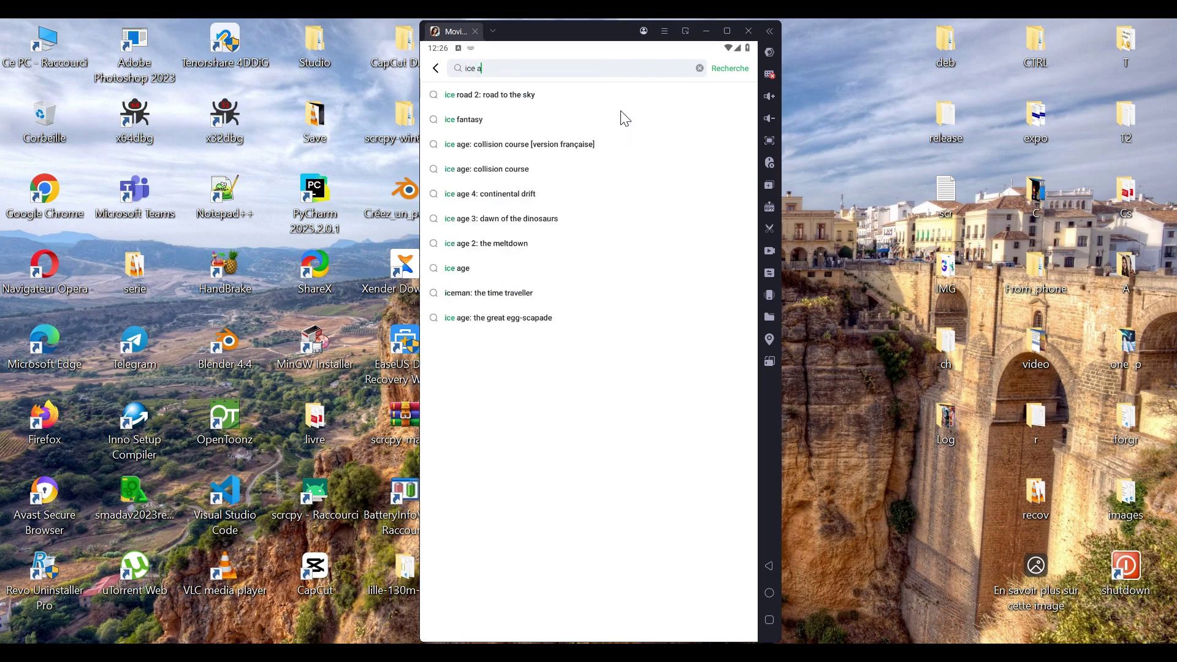
type("ge")
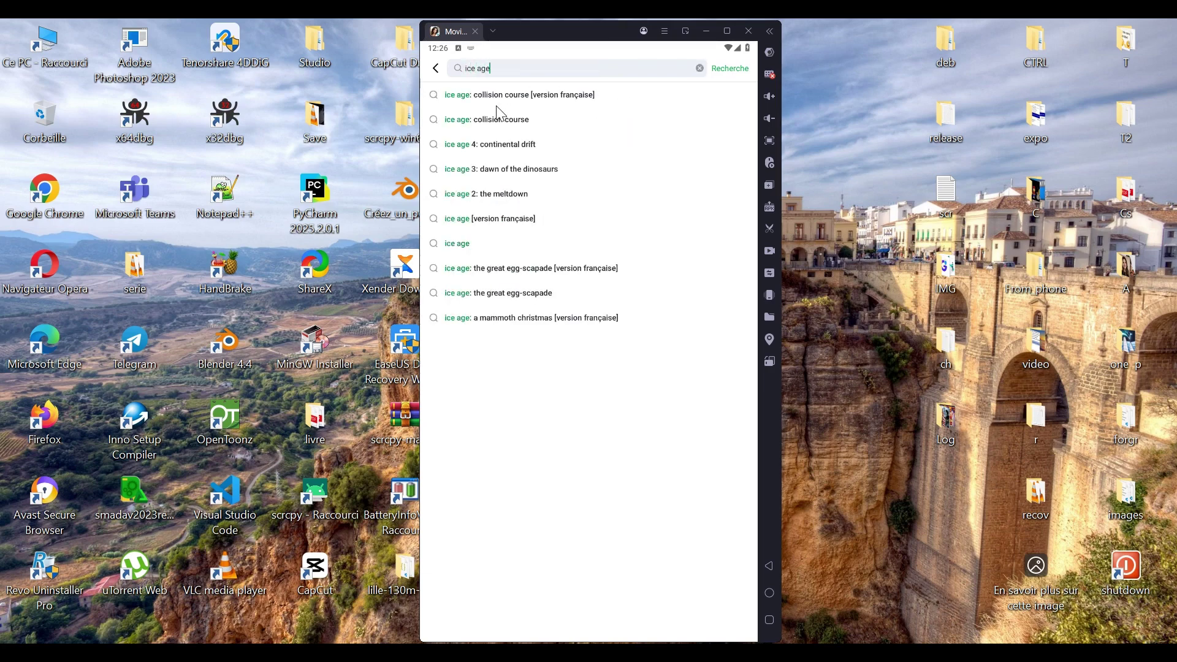
key("Return")
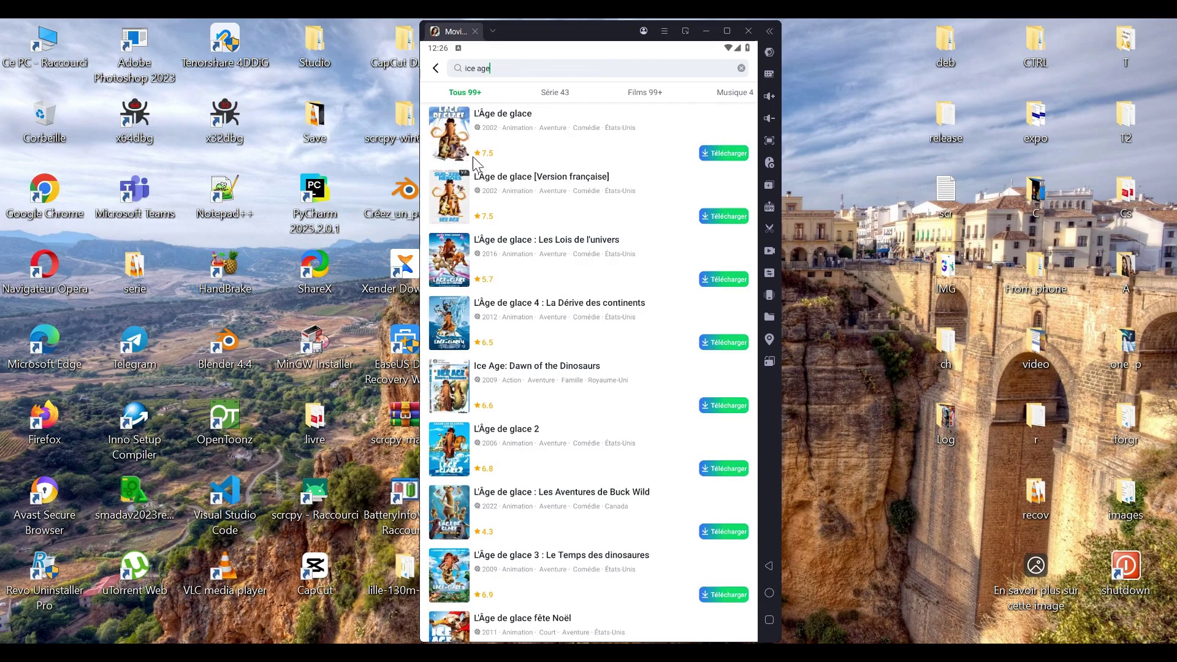
- Download the 350.1MB L'Âge de glace [Version française] and view it in Mes fichiers
left_click(580, 210)
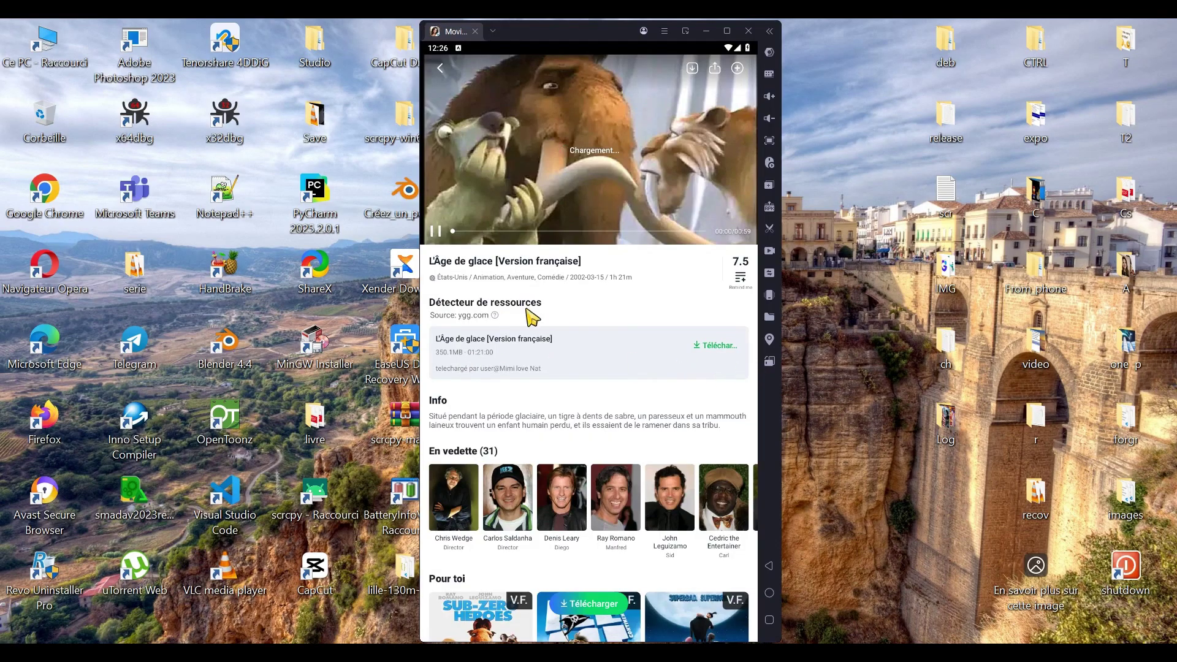
left_click(716, 349)
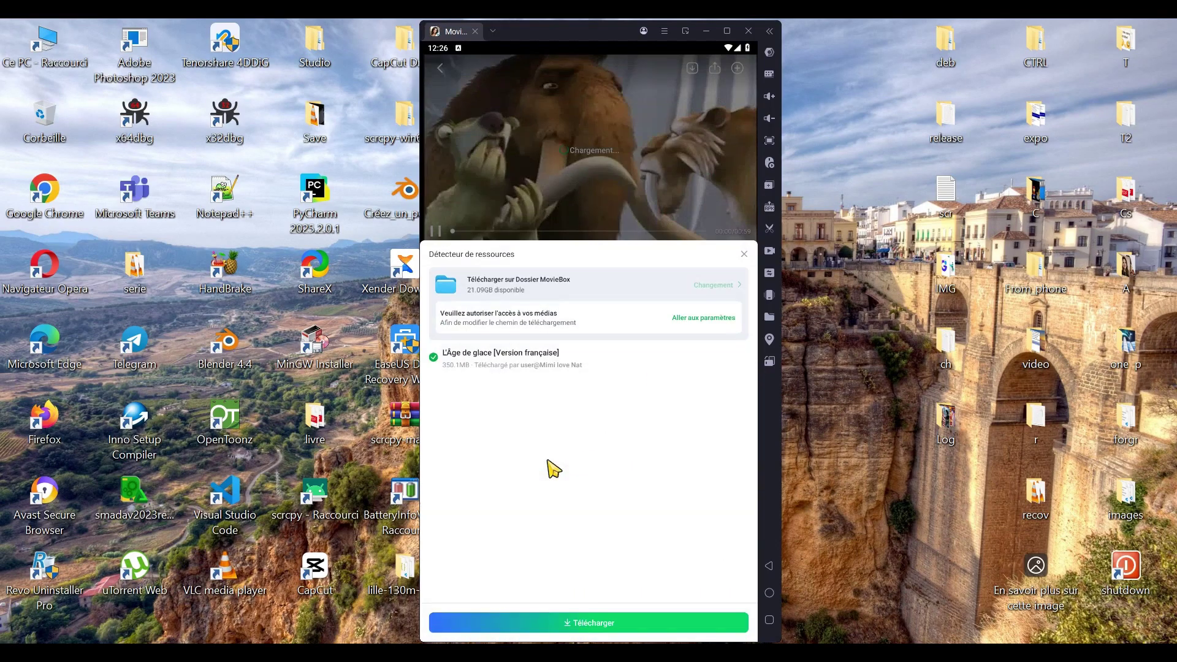
left_click(589, 622)
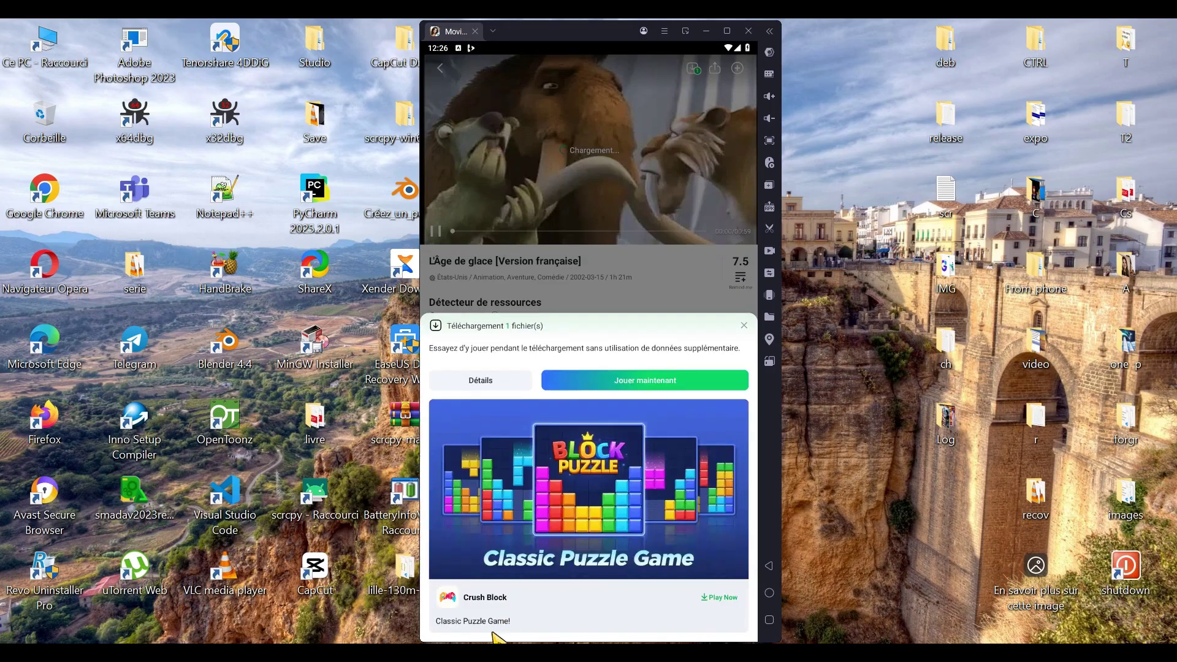
left_click(497, 383)
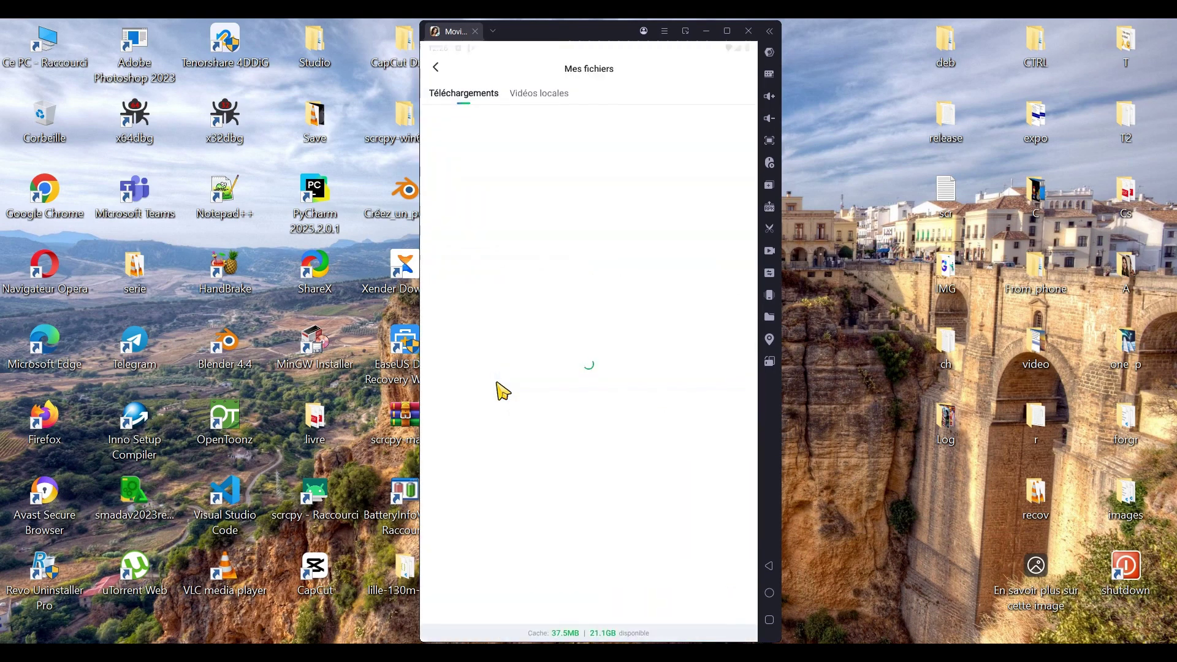
- Grant MovieBox its permissions, let it run in the background, and start playing the downloading film
left_click(620, 626)
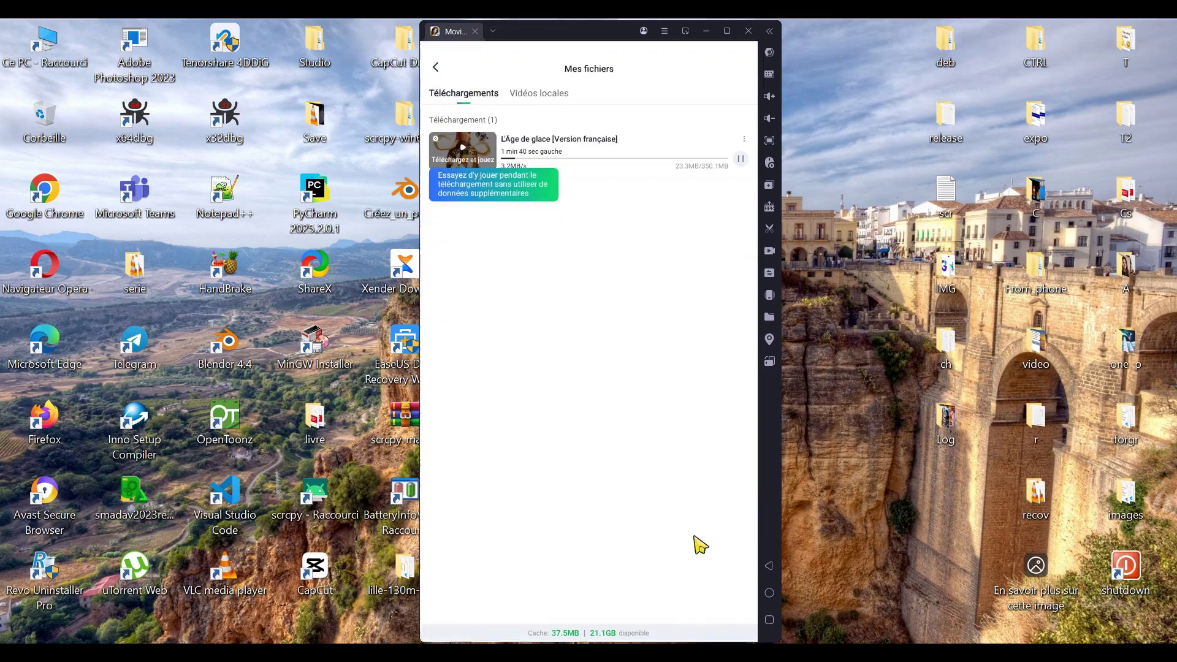
left_click(708, 397)
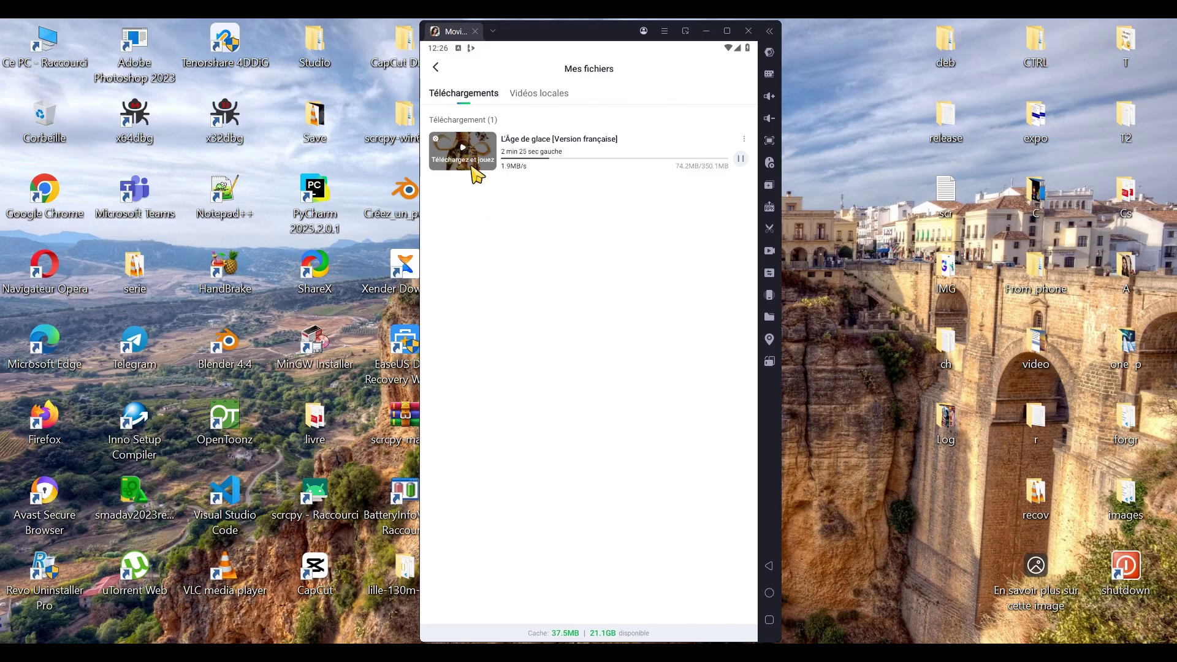
left_click(476, 175)
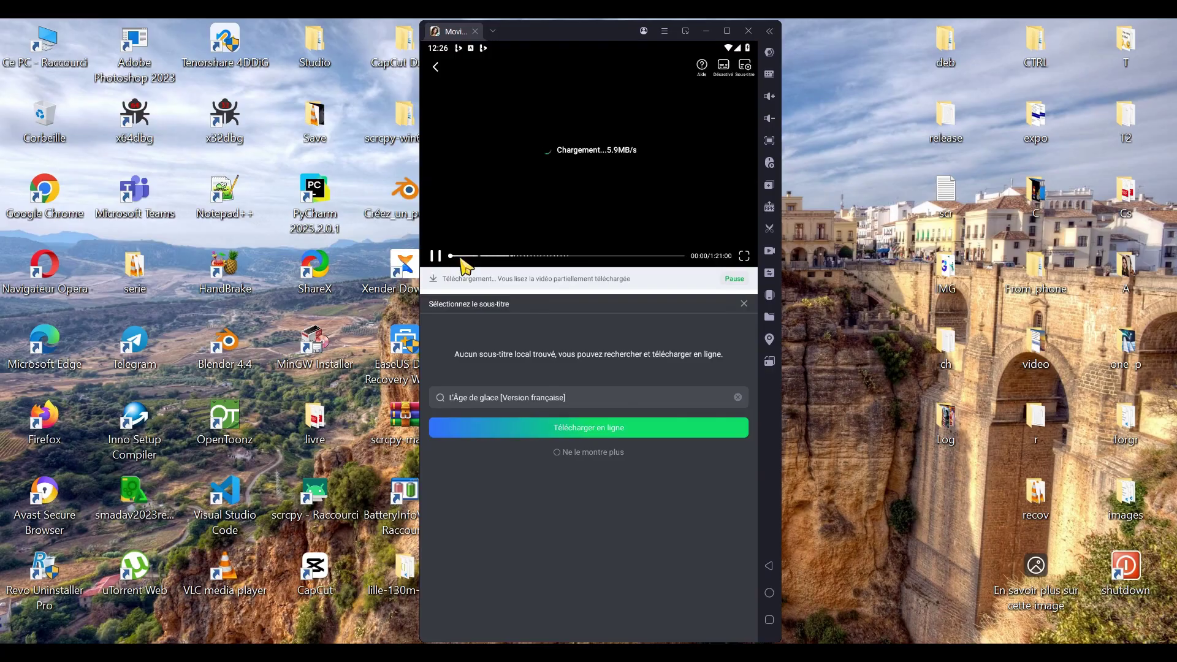
left_click(462, 262)
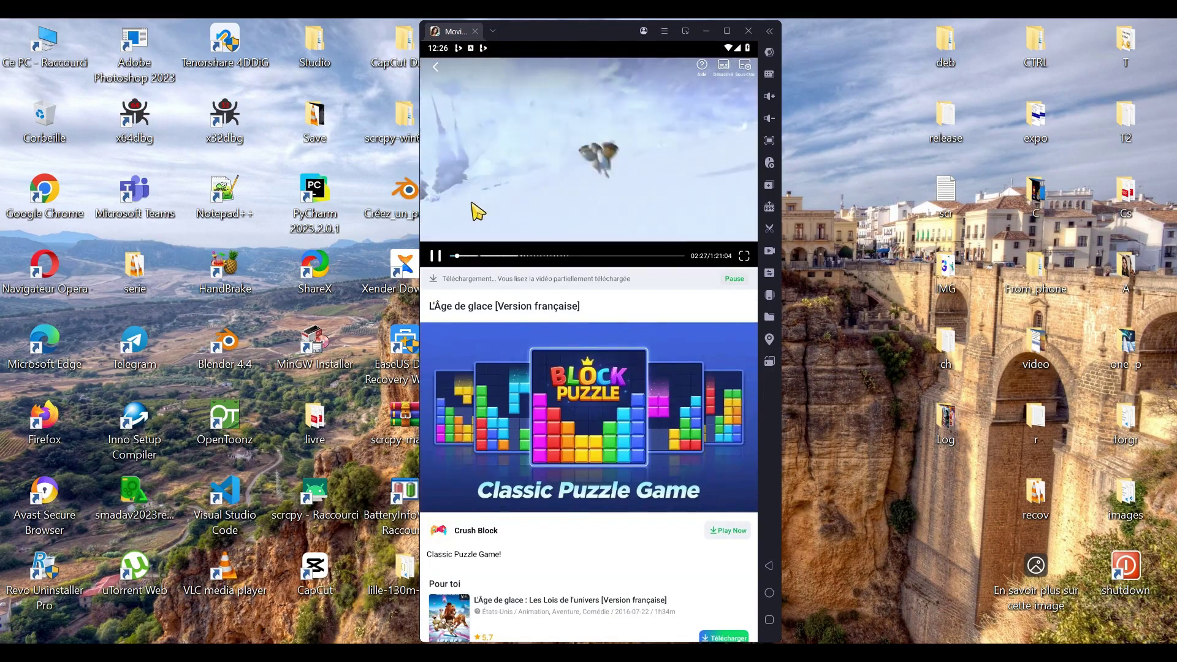
- Seek the film ahead to 06:14 and then 10:17, then leave the player for the downloads list
left_click(468, 256)
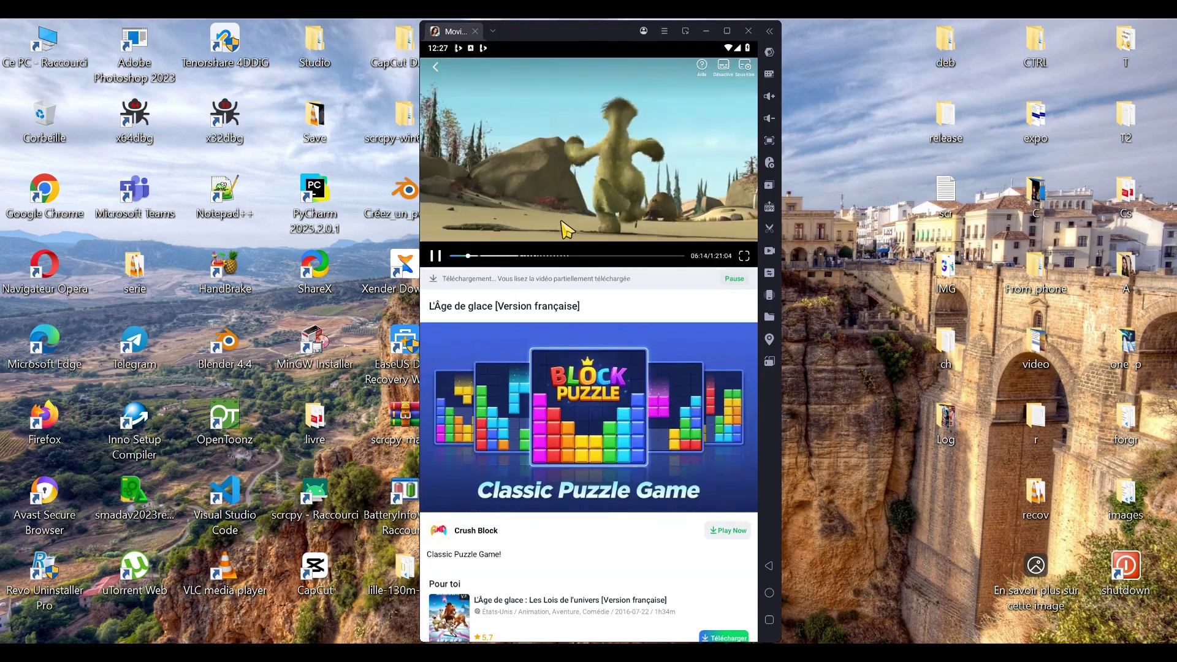
left_click(479, 255)
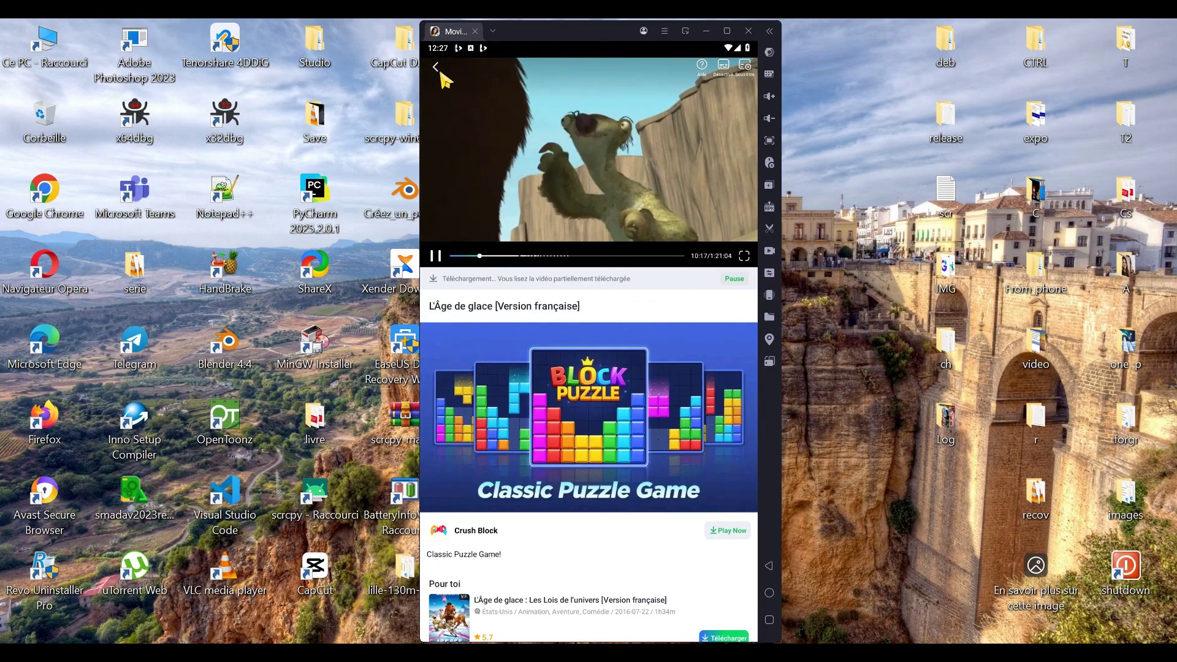
left_click(439, 72)
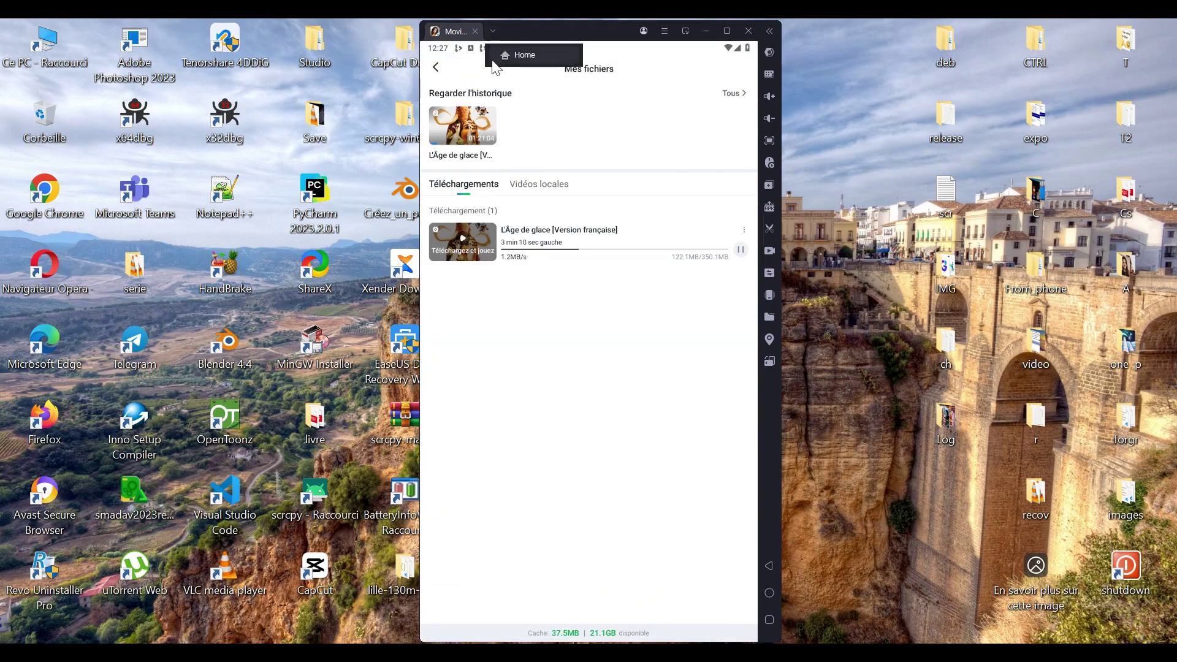
- Switch MovieBox to the landscape layout and browse the home feed rows down to Séries Western
left_click(464, 147)
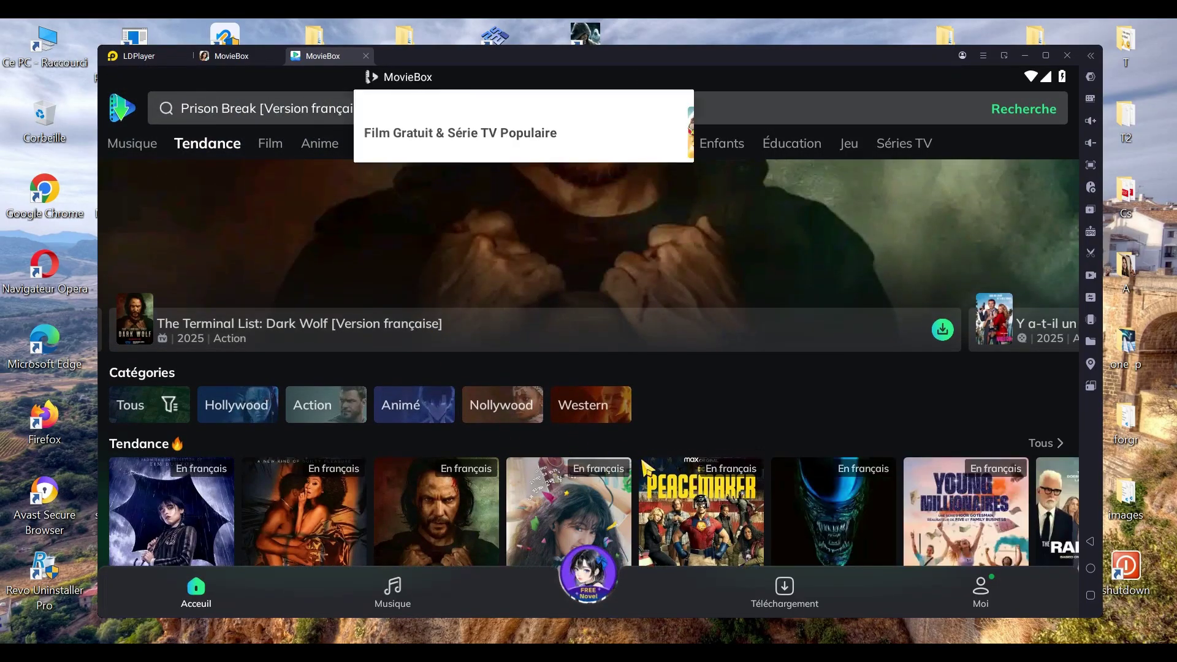
left_click_drag(599, 441, 761, 100)
left_click_drag(744, 334, 644, 546)
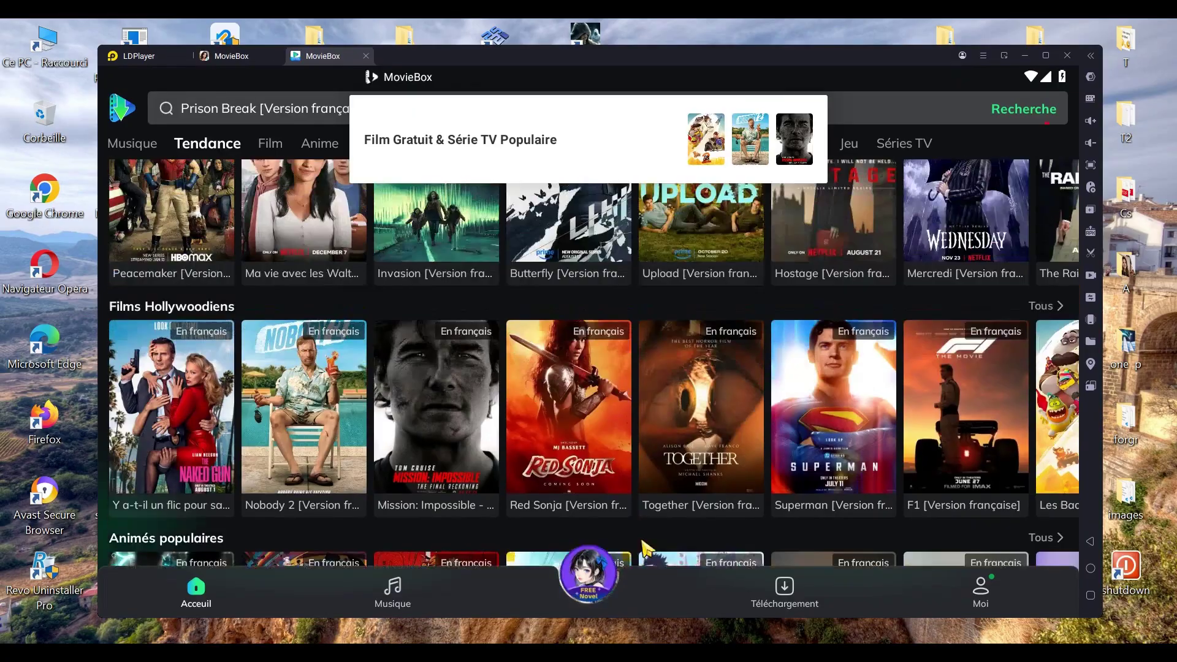
left_click_drag(705, 368, 347, 368)
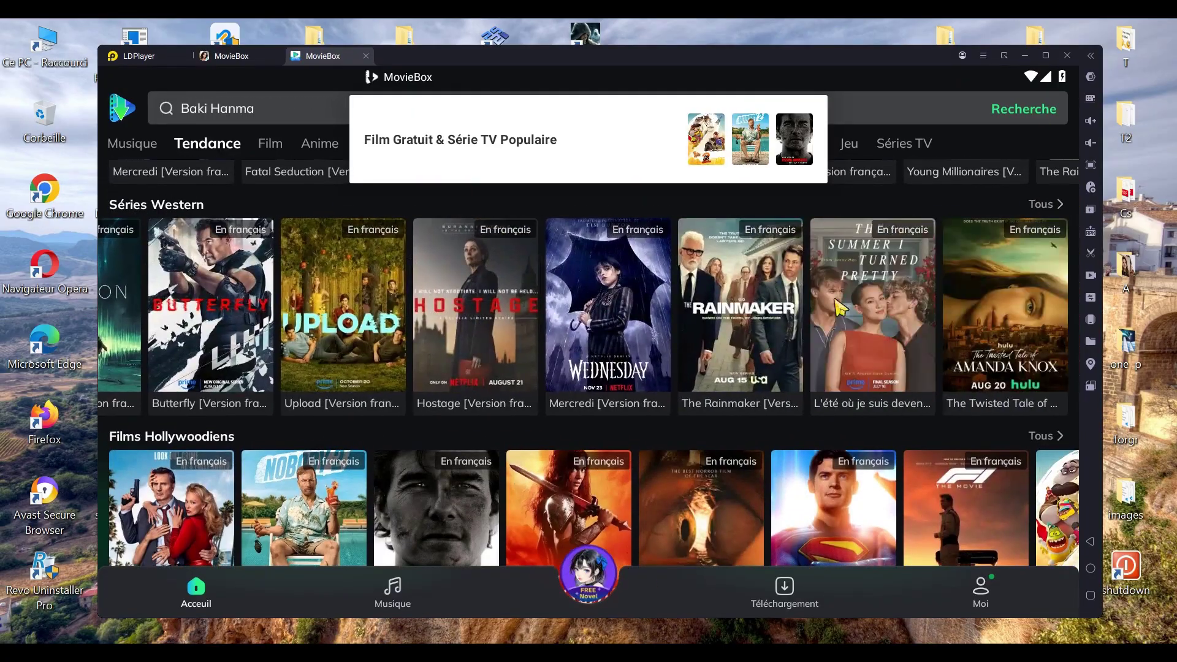
left_click_drag(735, 521, 641, 263)
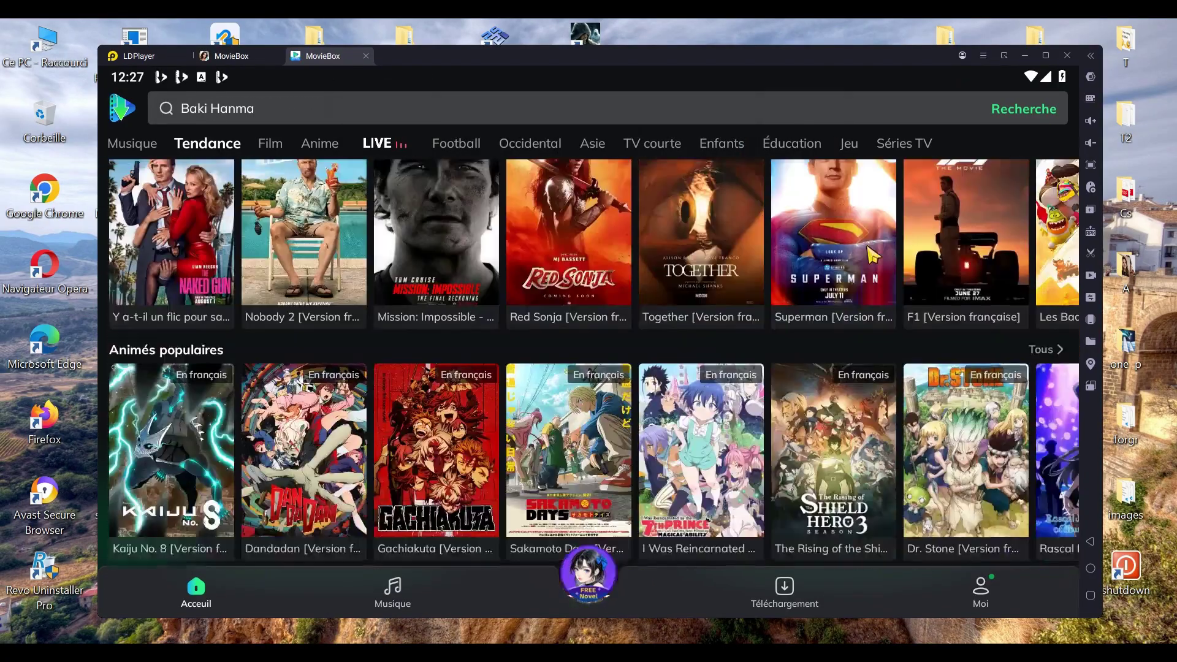
left_click_drag(849, 232, 491, 233)
left_click_drag(677, 444, 319, 448)
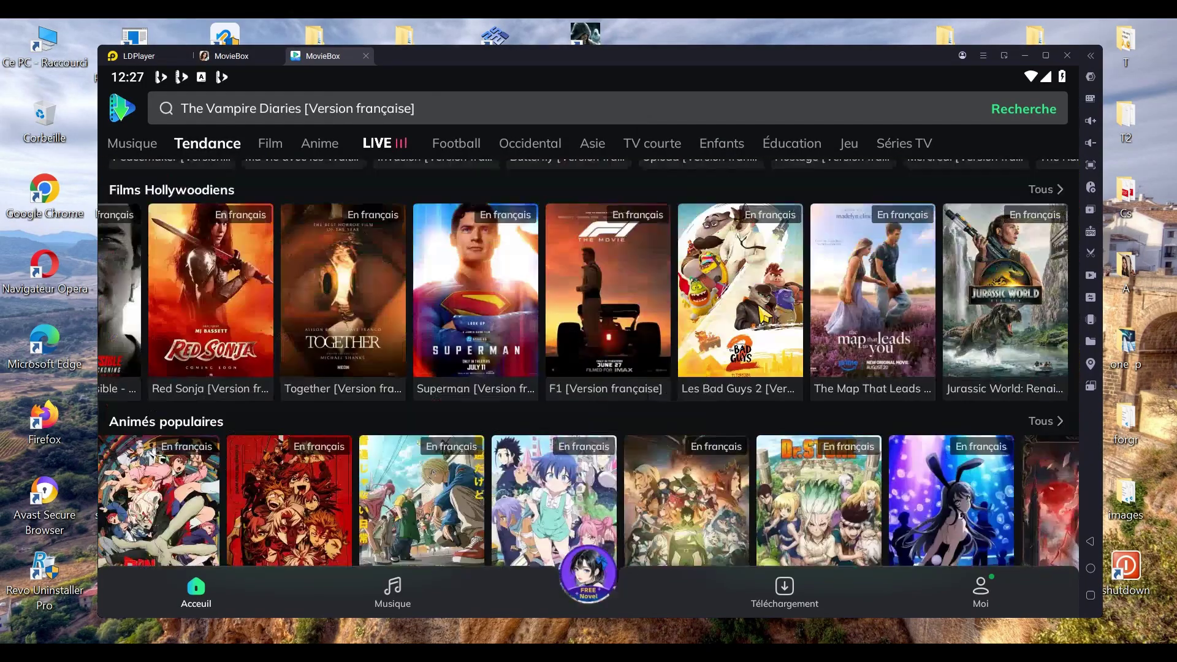
scroll(852, 543, "down", 4)
scroll(852, 542, "down", 6)
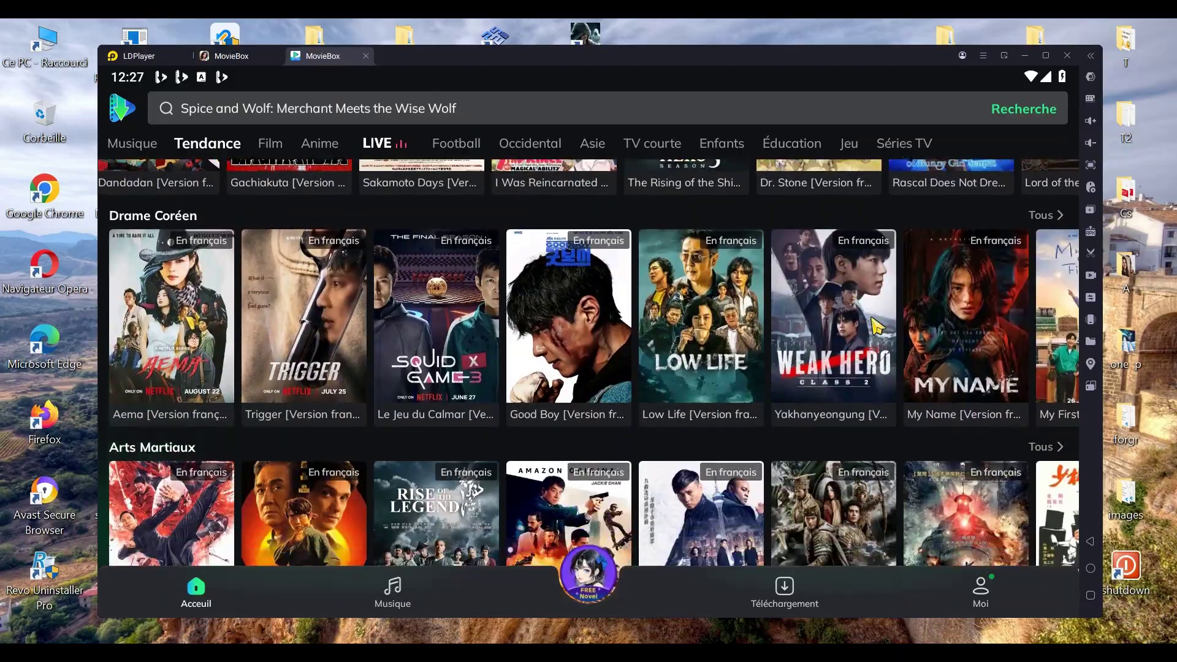
scroll(559, 350, "down", 3)
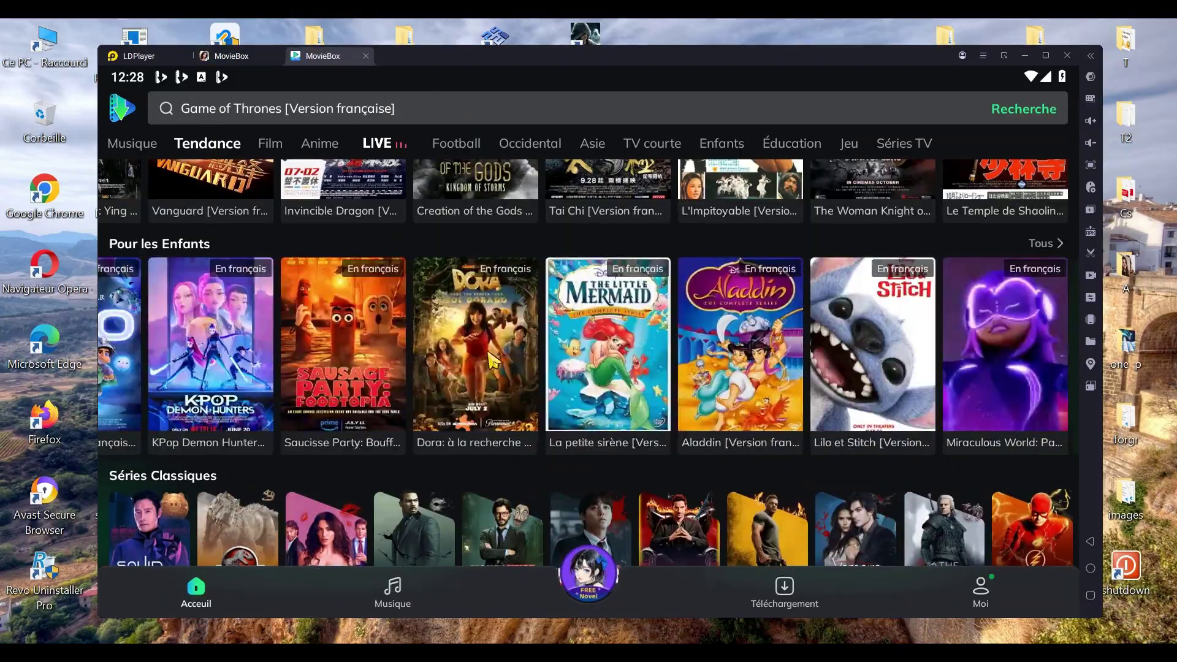
scroll(458, 281, "down", 3)
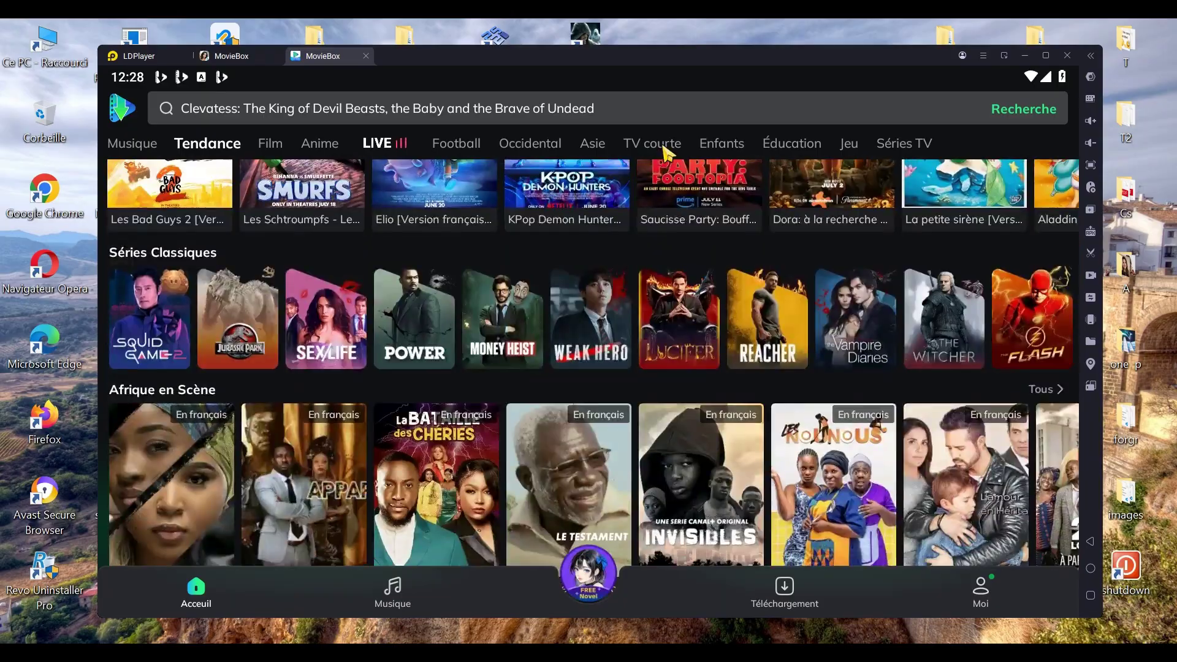
scroll(571, 375, "up", 15)
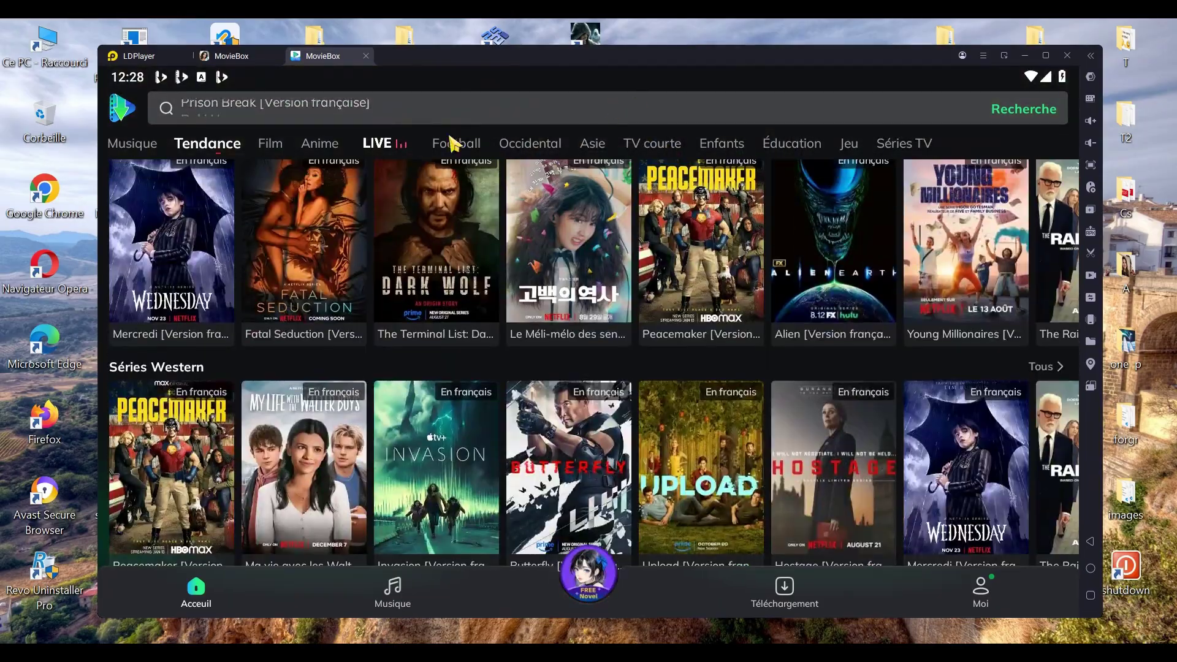
- Search Ice Age films and open the L'Âge de glace 2 [Version française] result
left_click(275, 112)
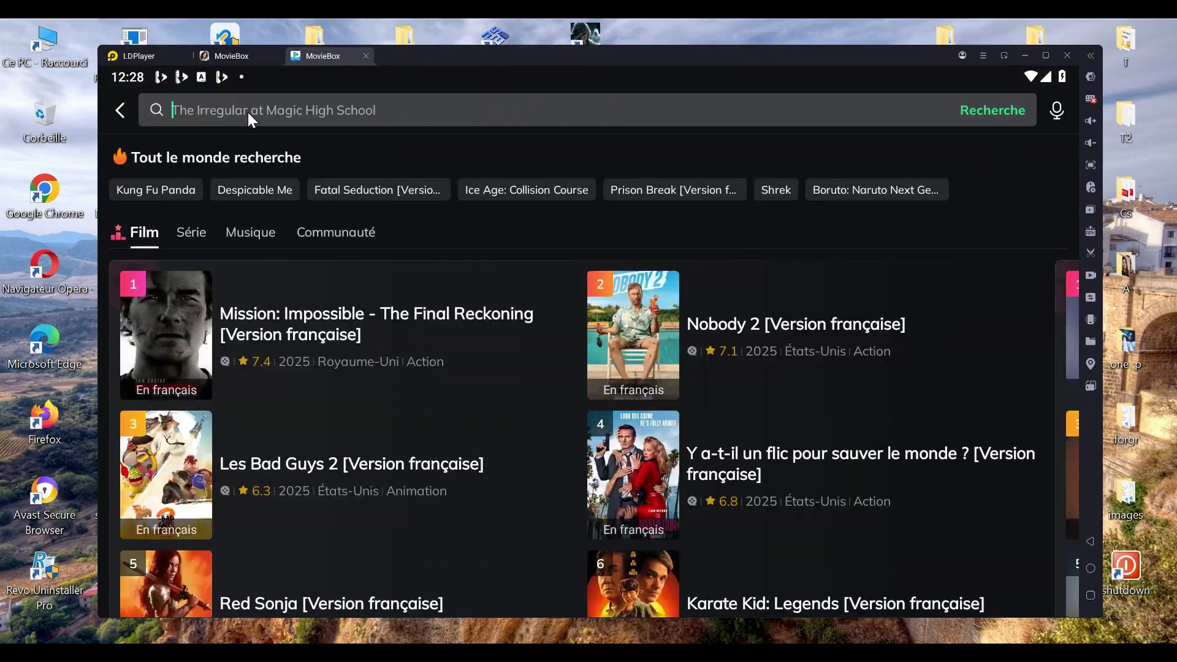
left_click(562, 194)
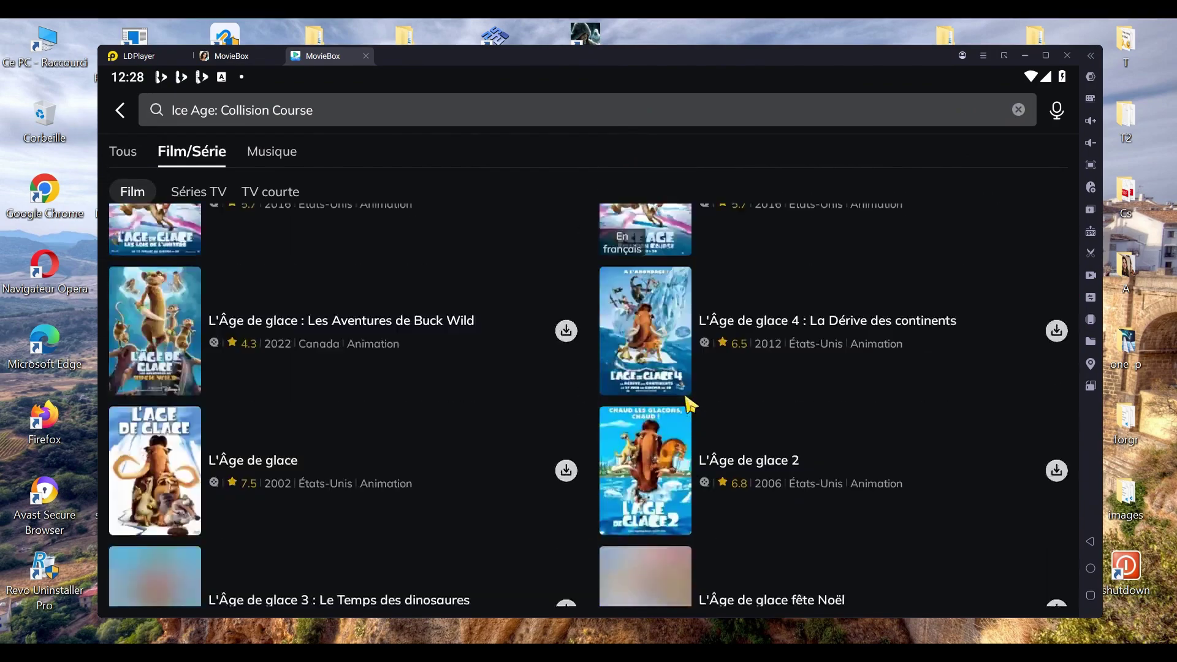
scroll(689, 404, "down", 3)
scroll(141, 371, "up", 2)
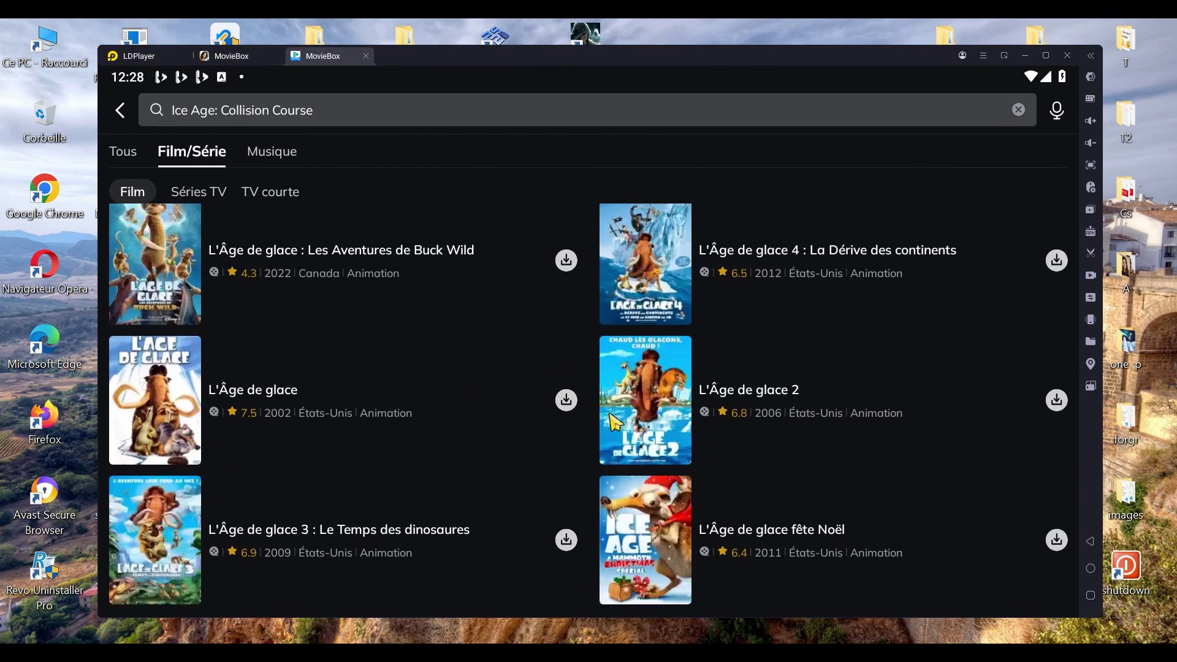
scroll(368, 399, "down", 10)
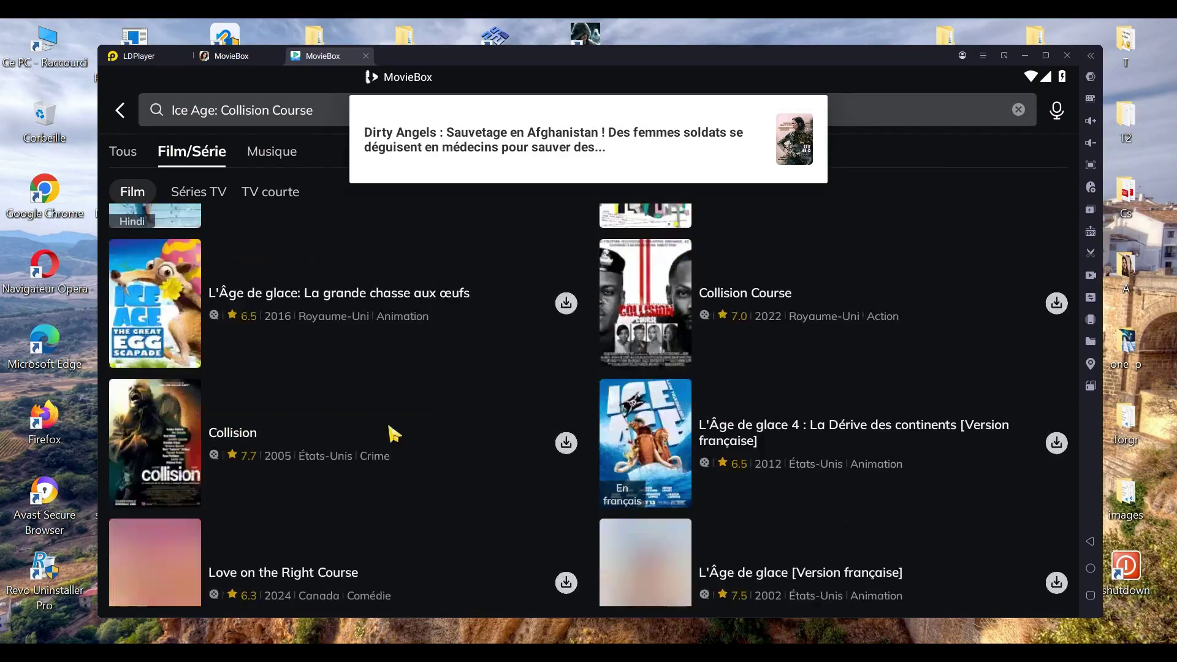
scroll(588, 370, "down", 2)
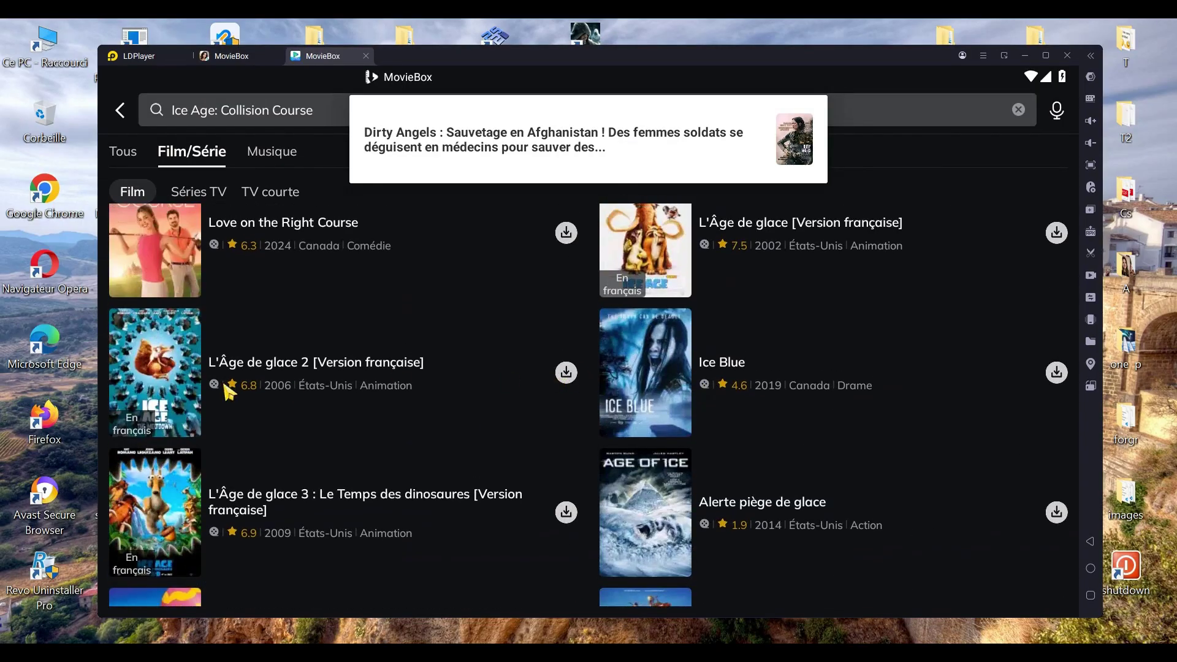
left_click(173, 380)
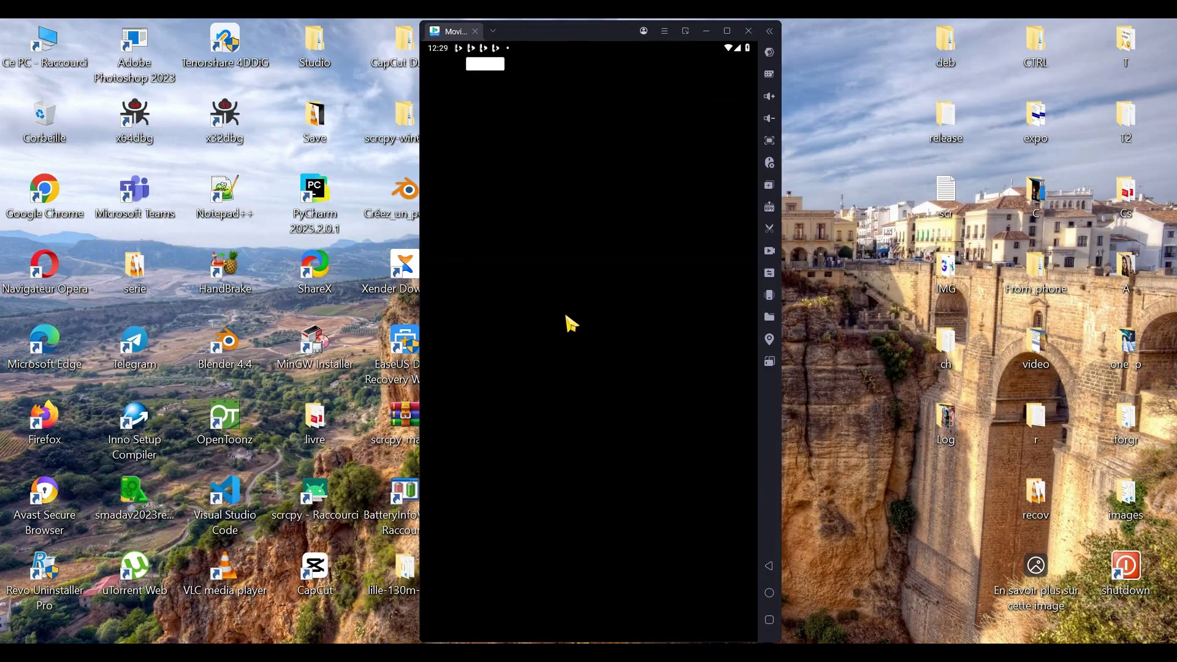
- Download it in 360P, view the download, and allow downloading in the background
left_click(741, 423)
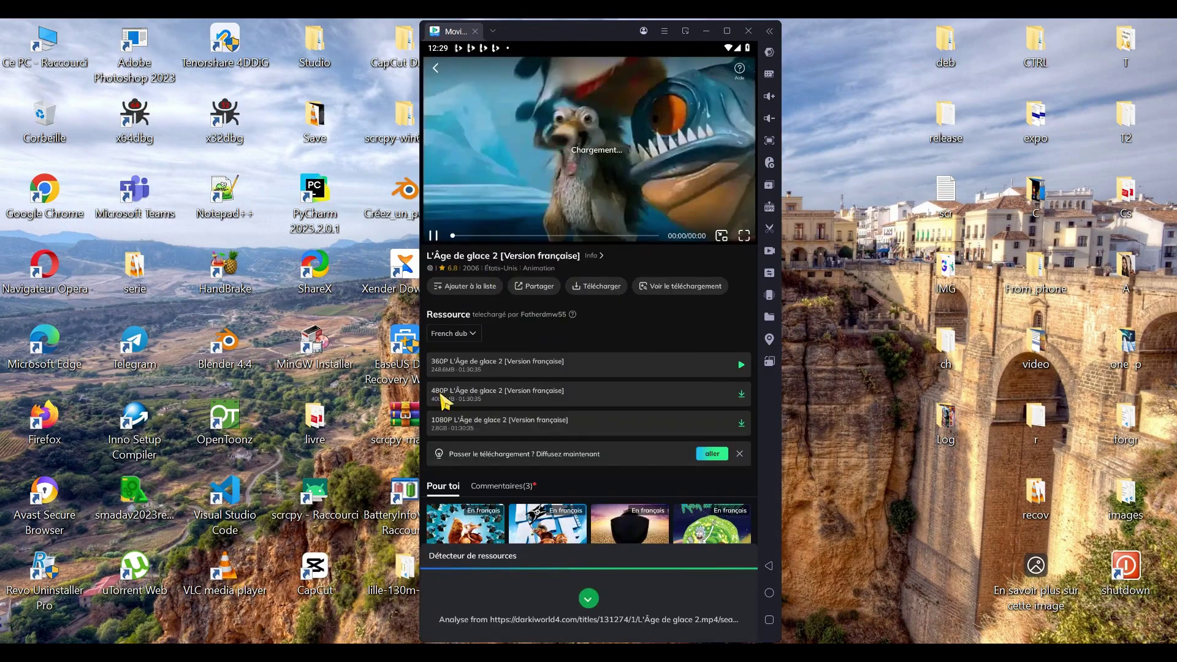
left_click(531, 628)
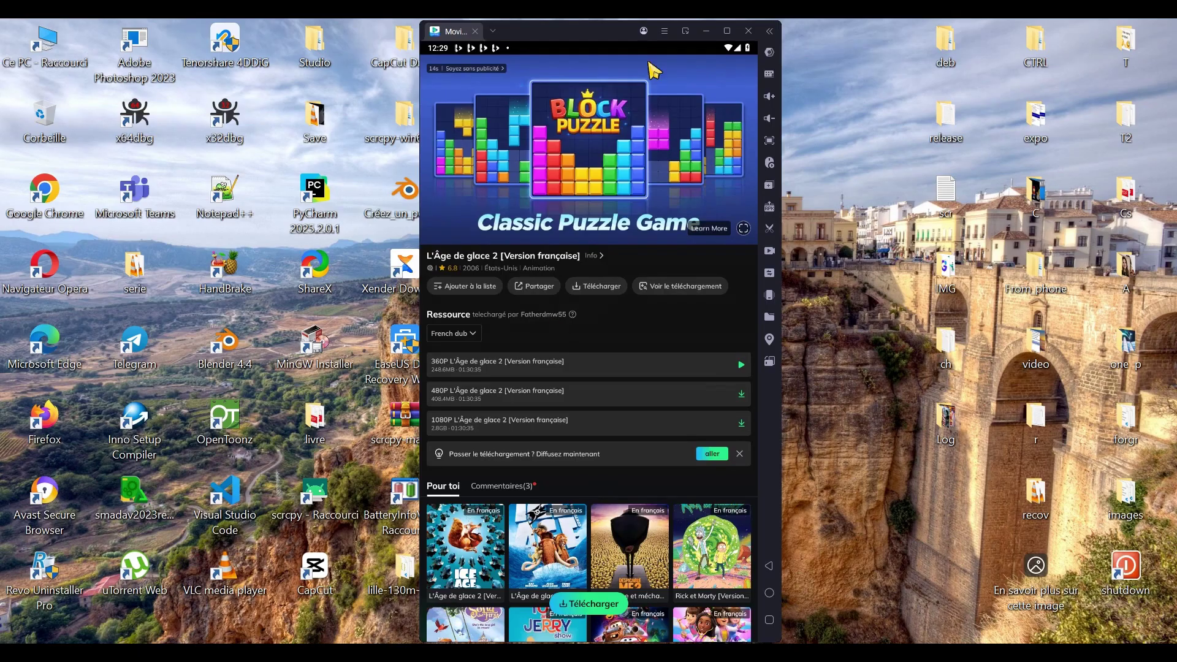
left_click(723, 285)
left_click(705, 366)
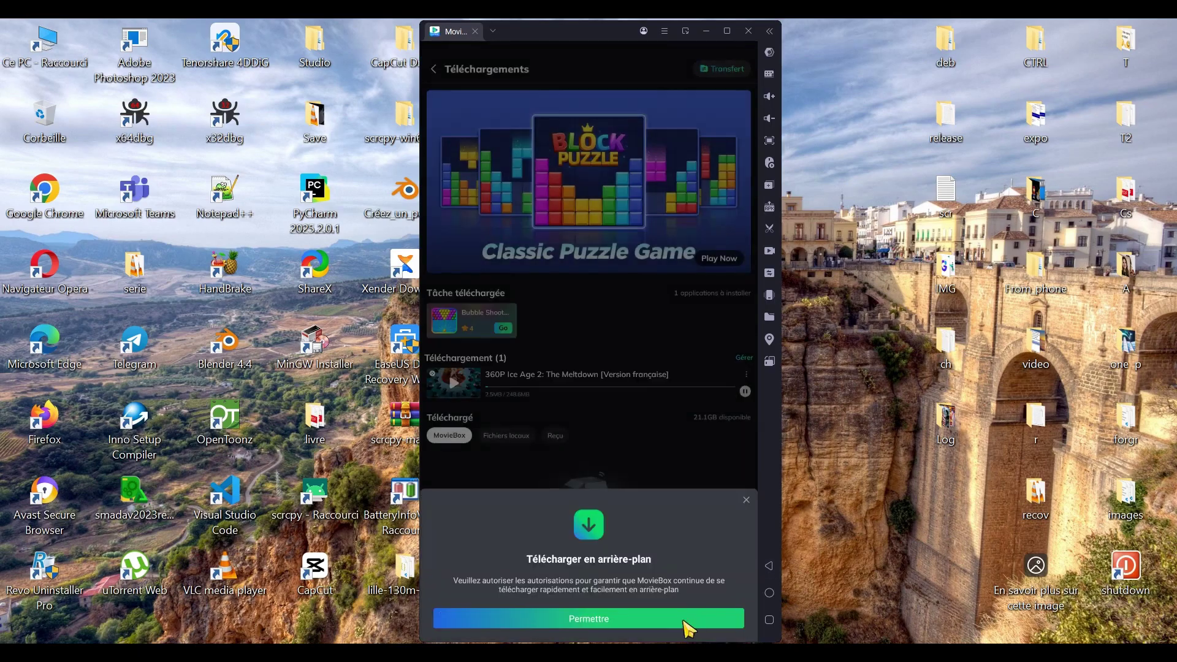
left_click(688, 619)
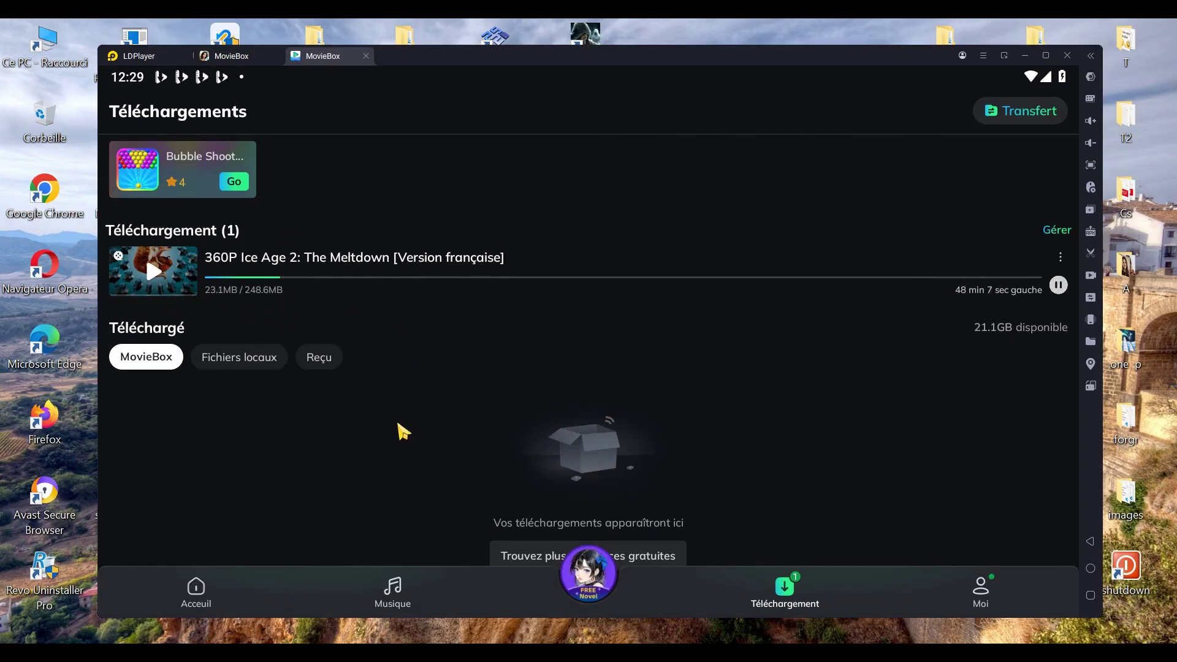
- Scroll the Téléchargements page, then relaunch MovieBox to its Tendance home feed
scroll(515, 347, "down", 3)
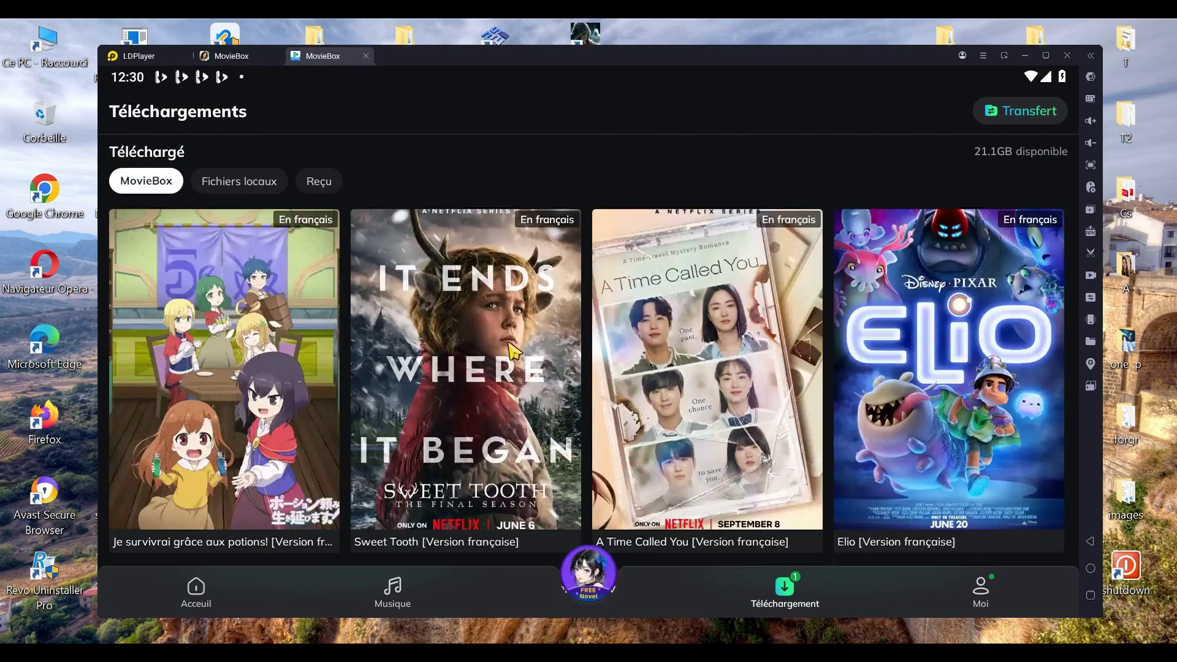
scroll(507, 403, "up", 3)
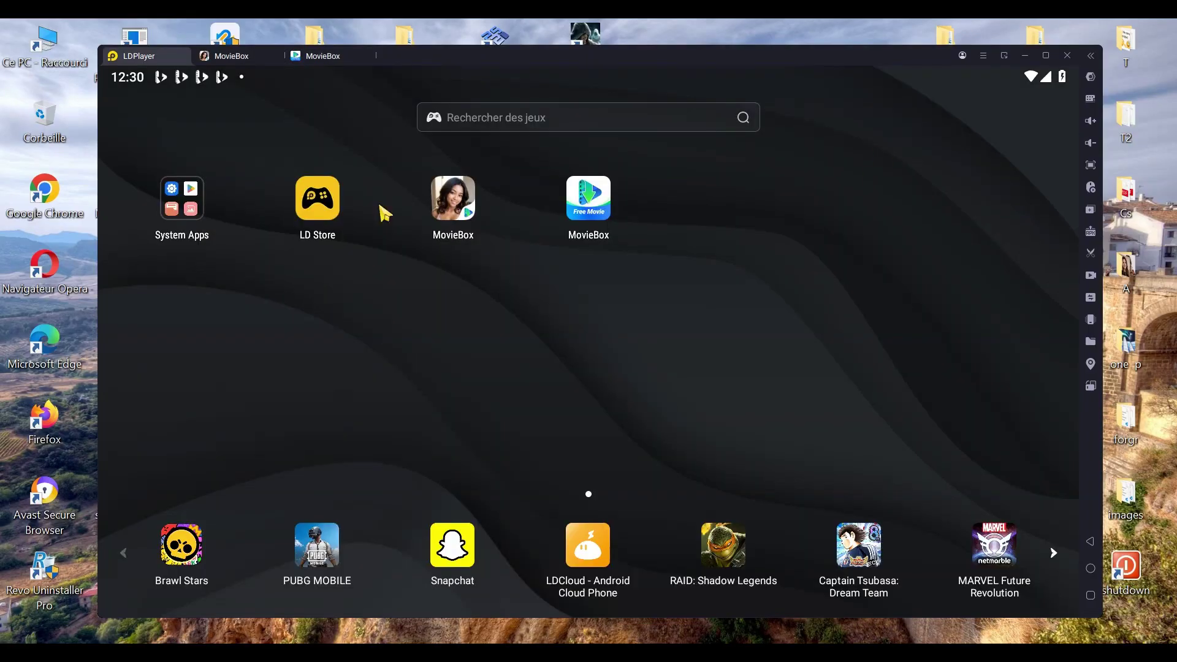
left_click(604, 206)
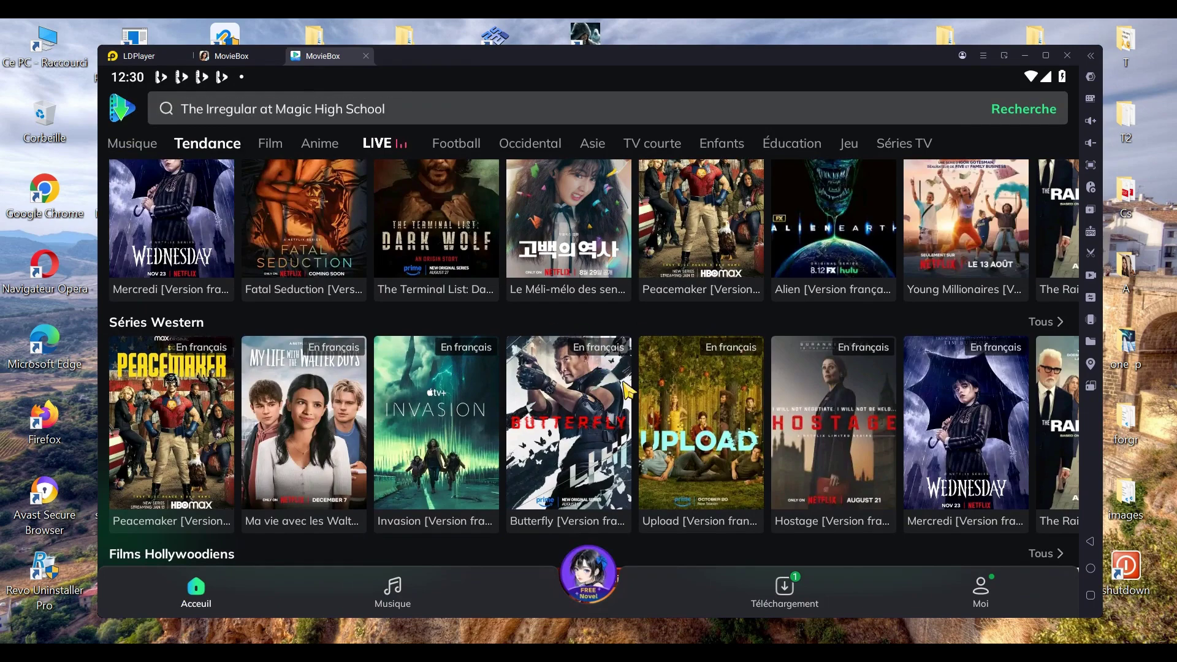
scroll(590, 355, "up", 3)
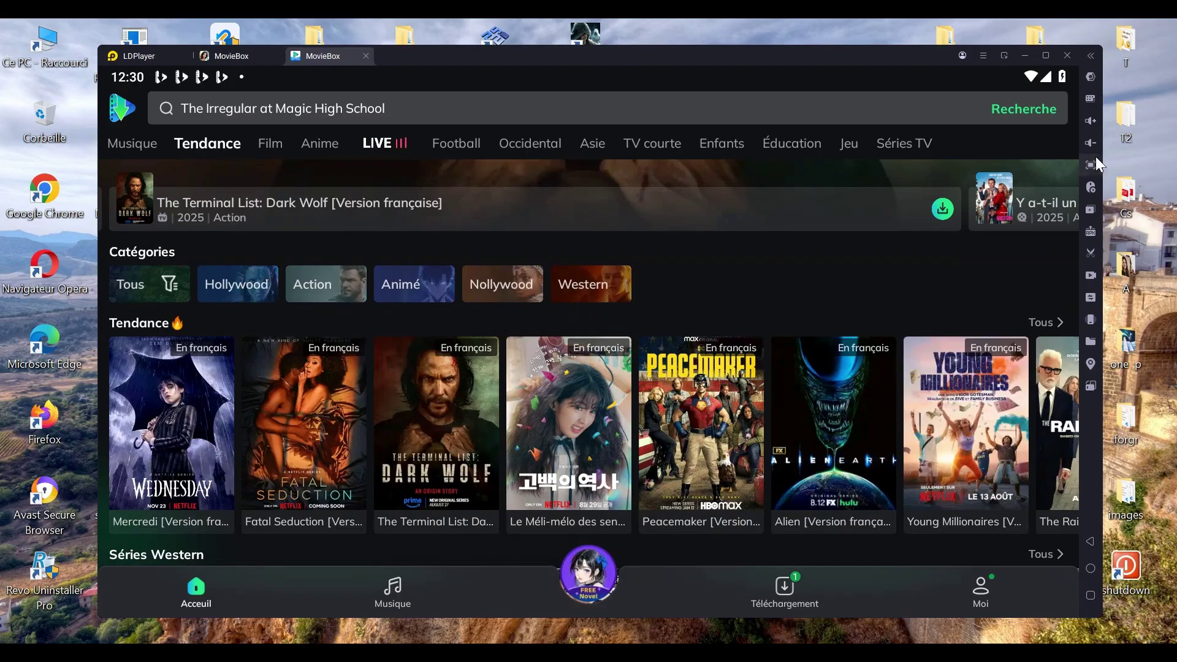
- Enable Pontage du réseau with custom IP settings, save, and postpone the emulator restart
left_click(1091, 71)
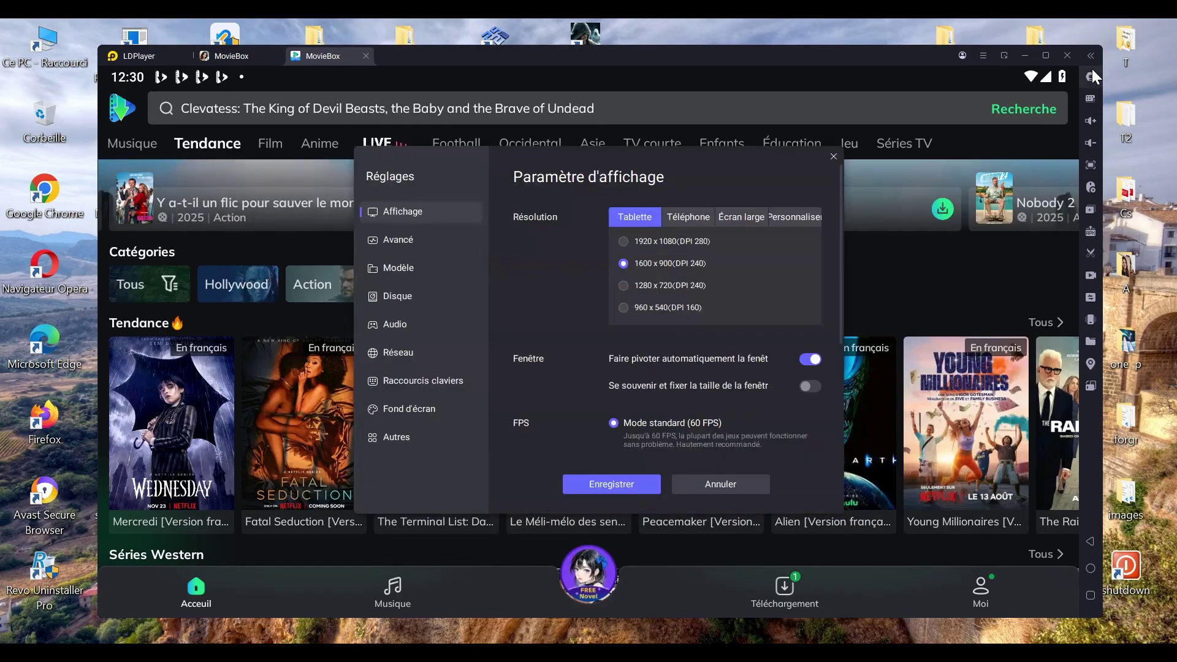
left_click(1091, 70)
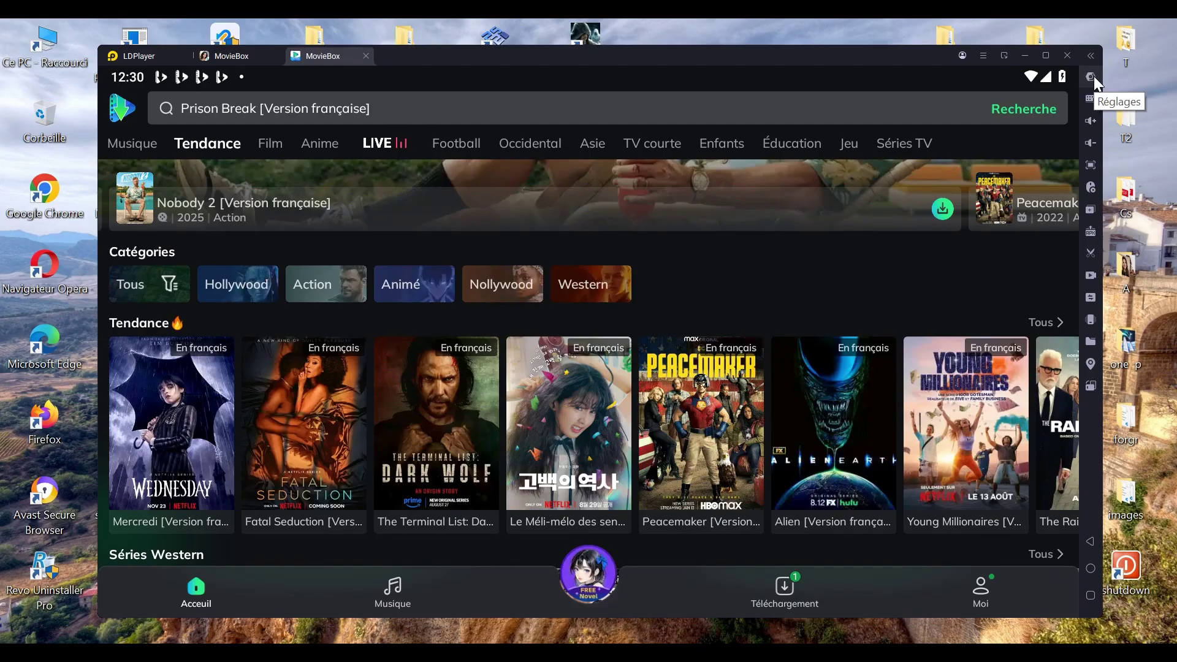
left_click(1094, 76)
left_click(421, 352)
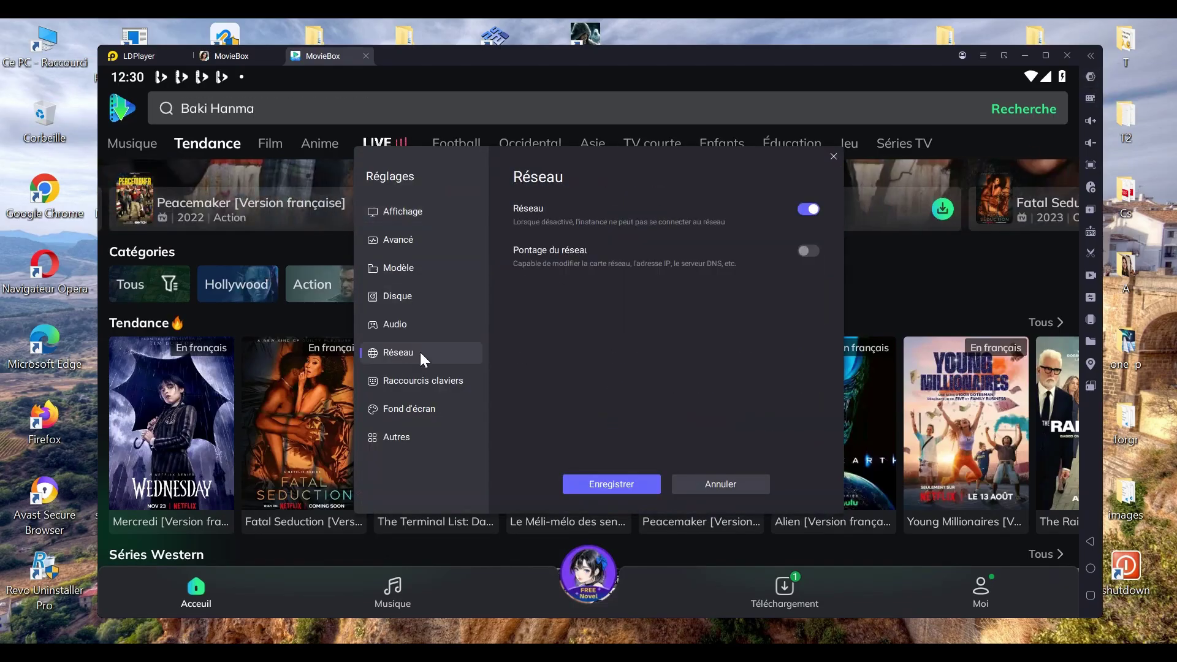
left_click(806, 253)
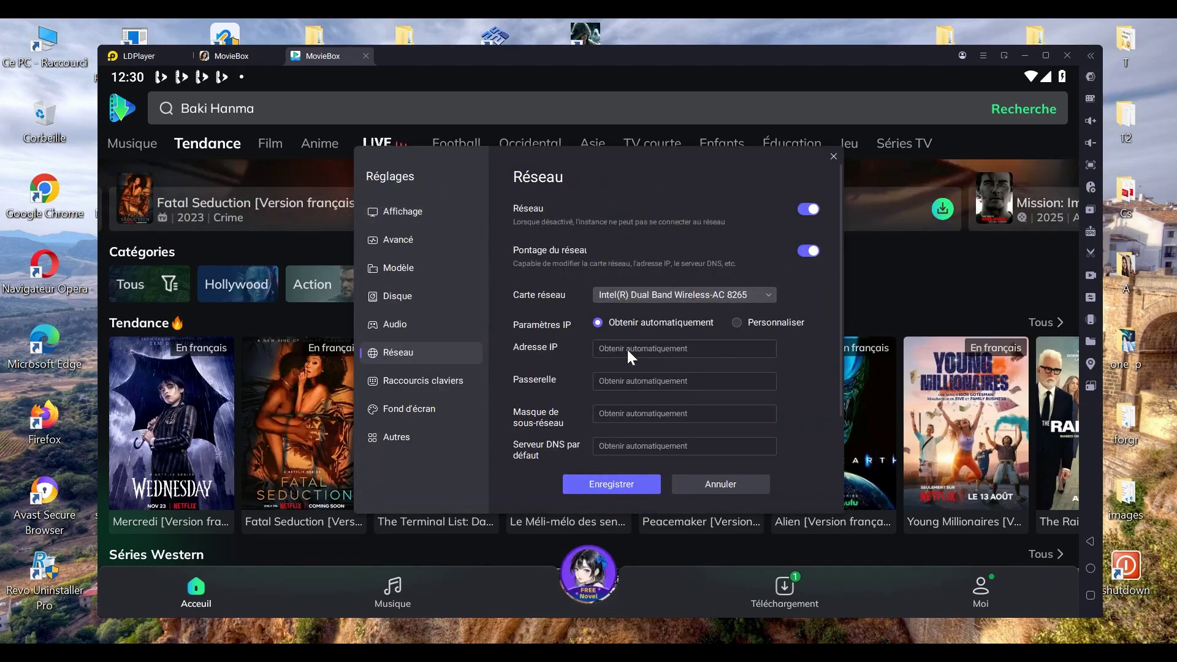
left_click(742, 322)
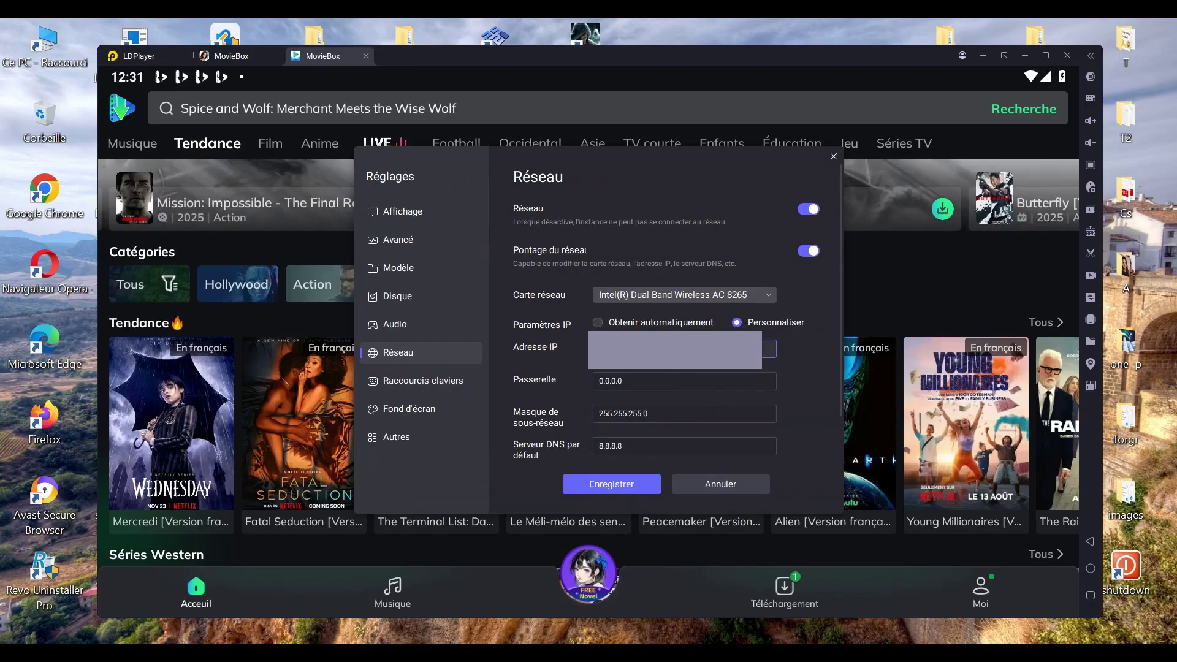
left_click(635, 446)
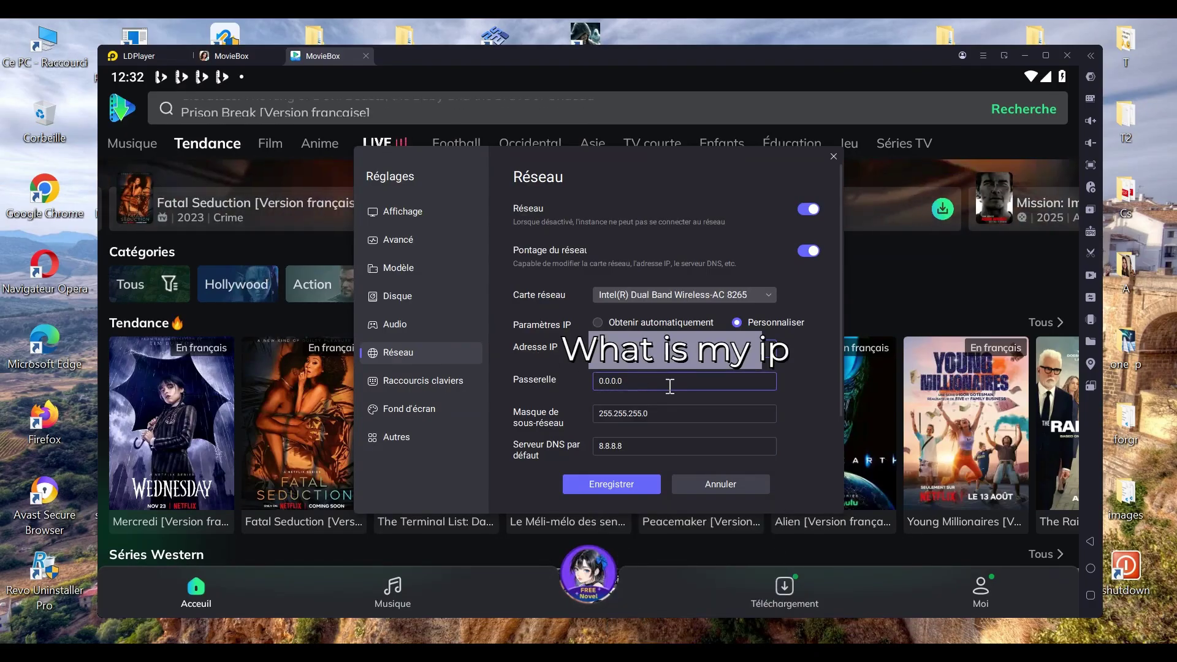
left_click(628, 483)
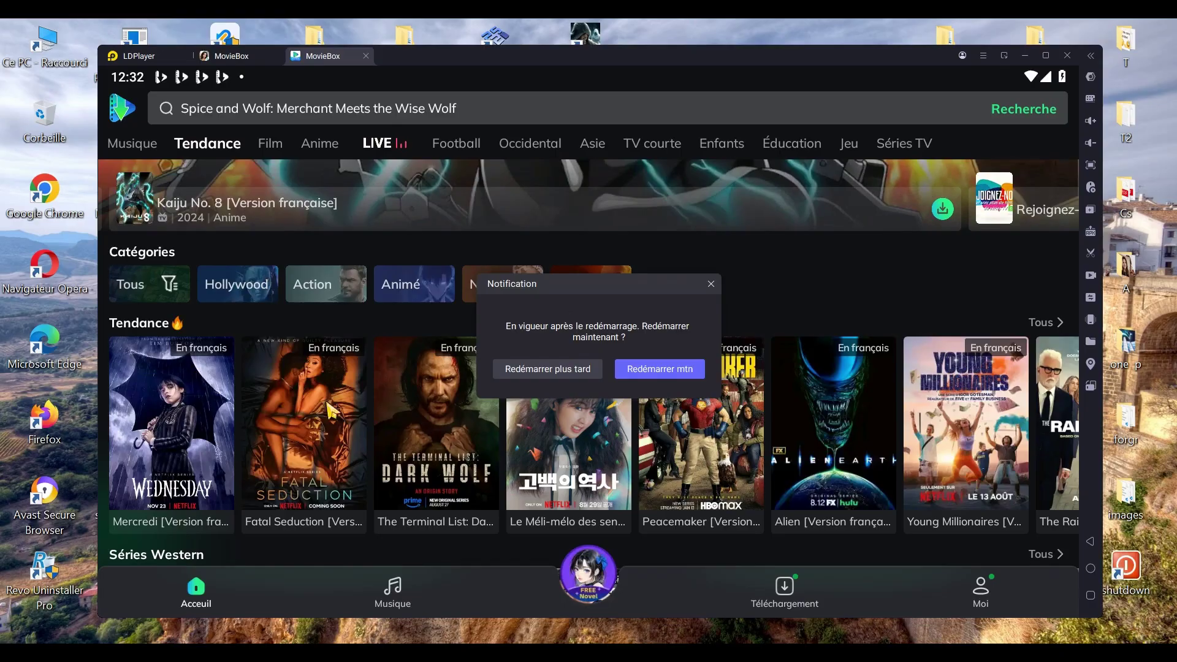
left_click(591, 370)
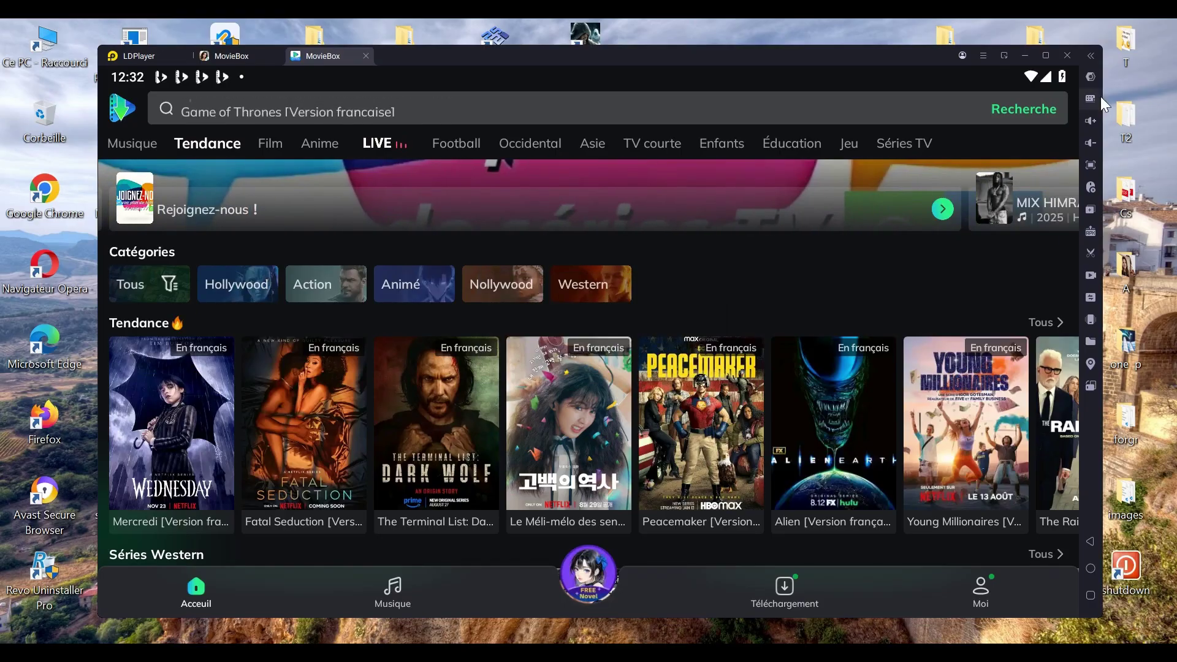
- Turn Pontage du réseau back off in Réseau settings, save, and dismiss the restart prompt
left_click(1091, 76)
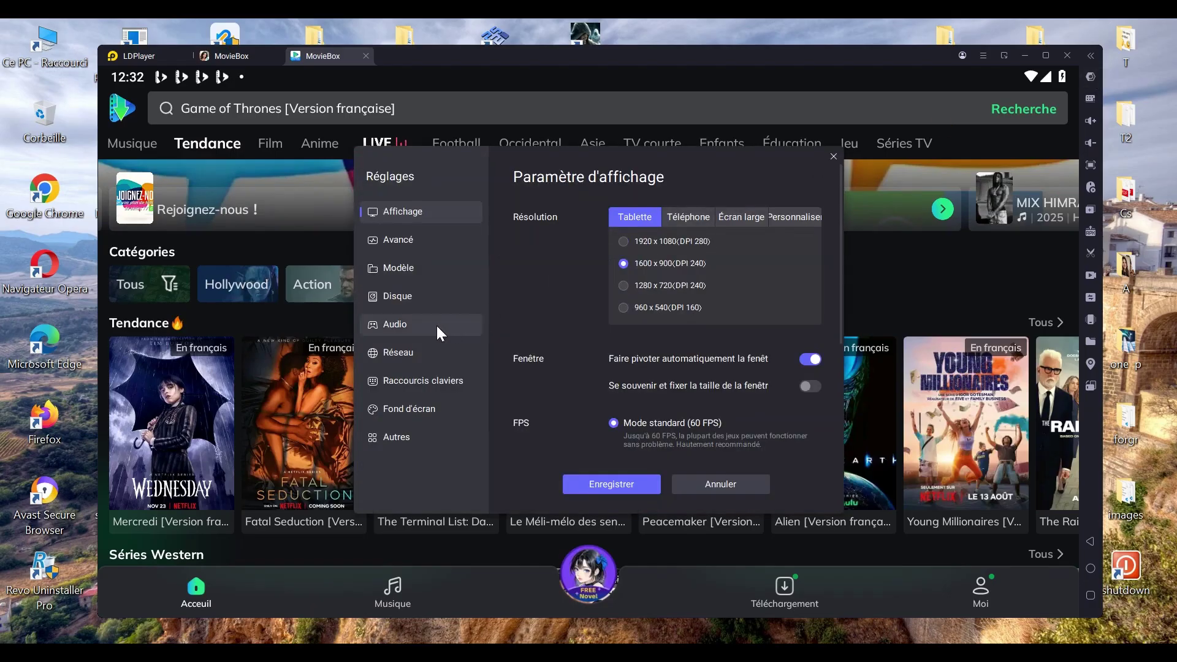
left_click(404, 346)
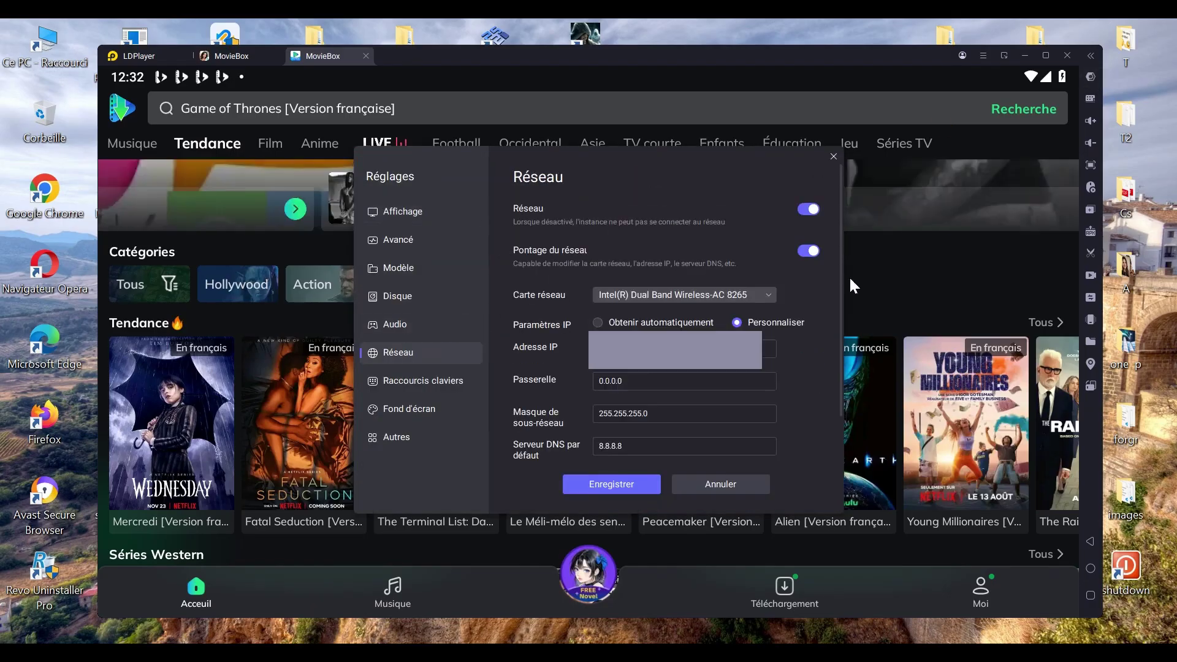
left_click(806, 251)
left_click(616, 483)
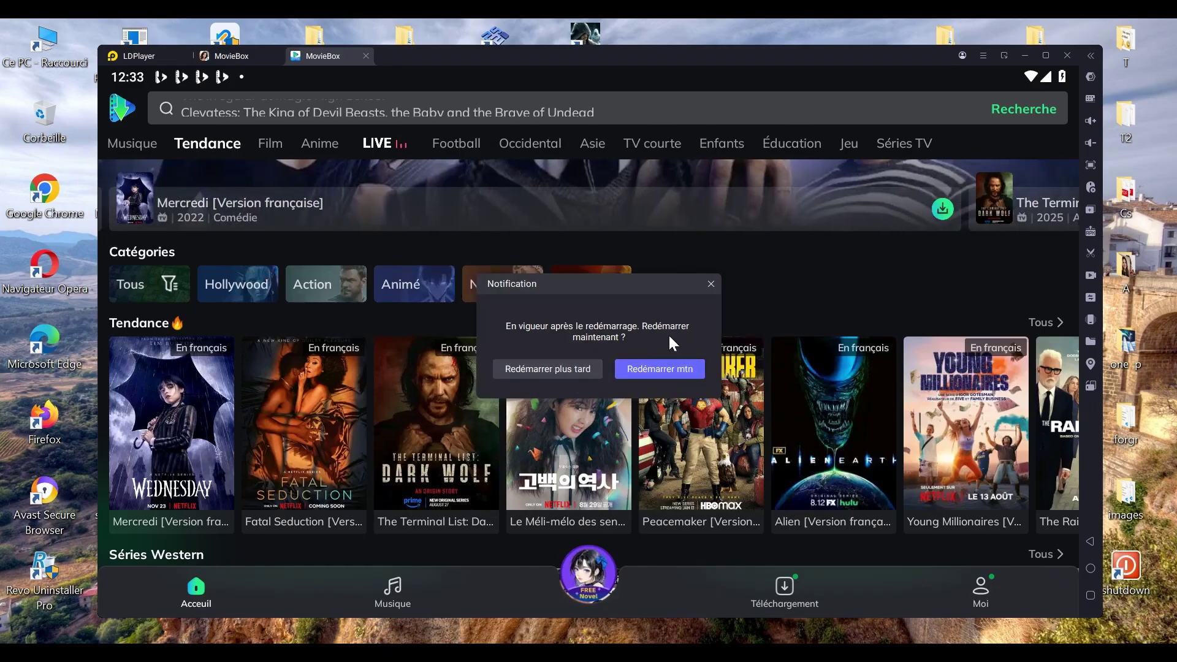
left_click(638, 369)
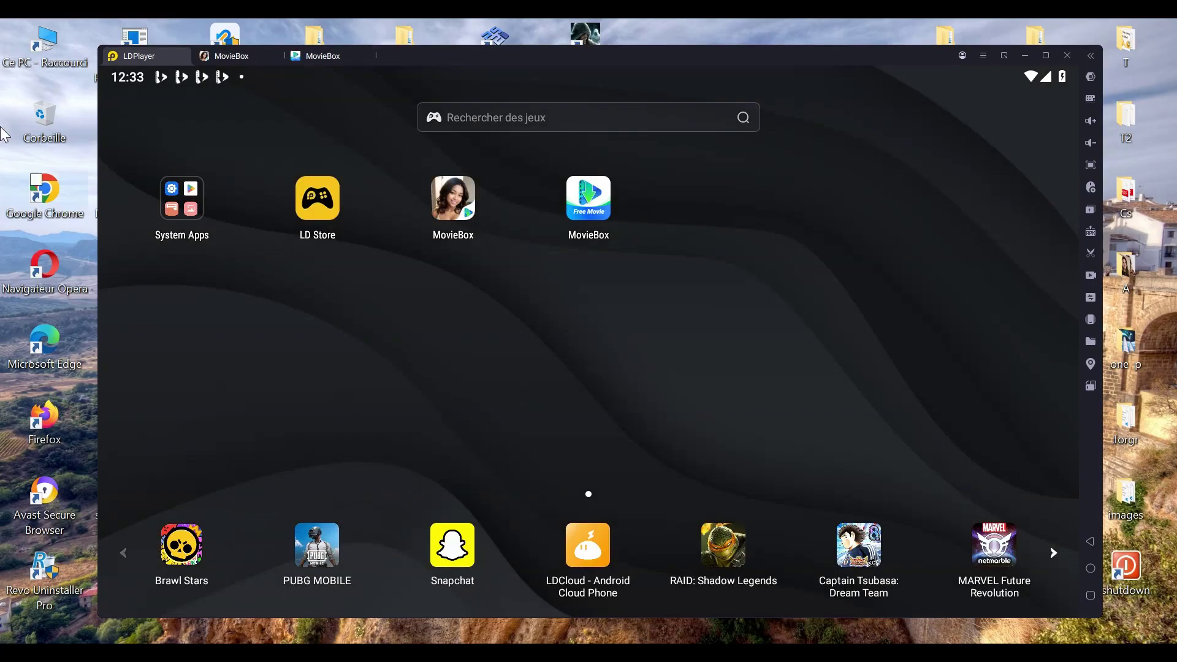
- Open the Android file explorer and browse Android/data to the com.vskit.lite folder
left_click(181, 206)
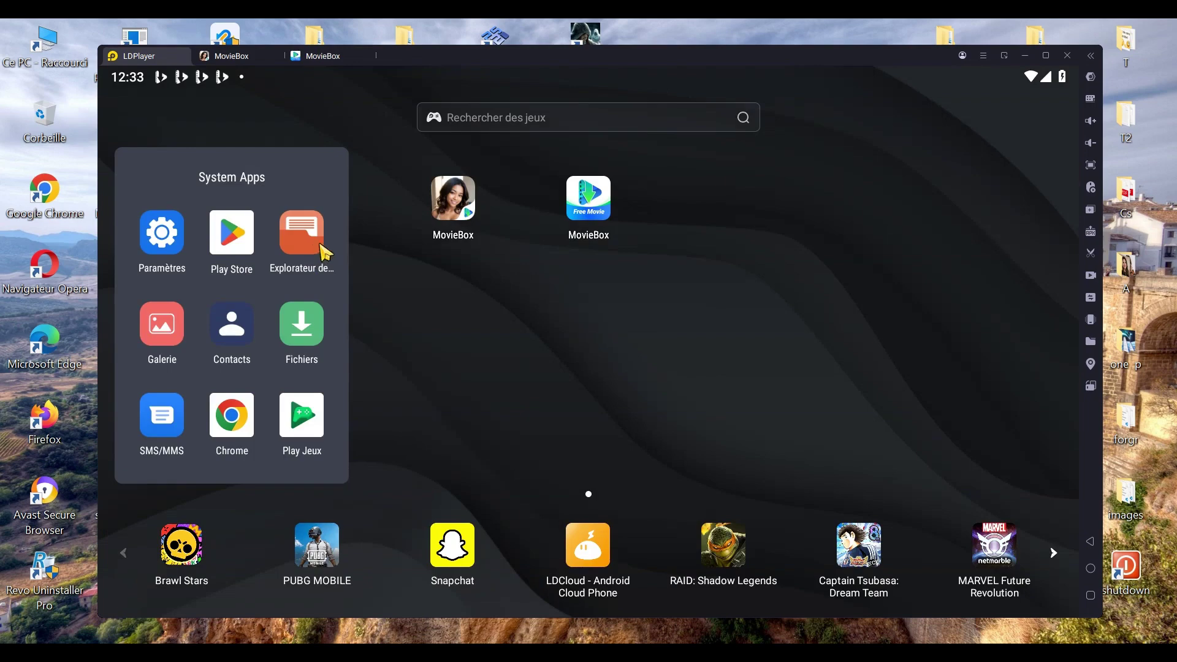
left_click(323, 252)
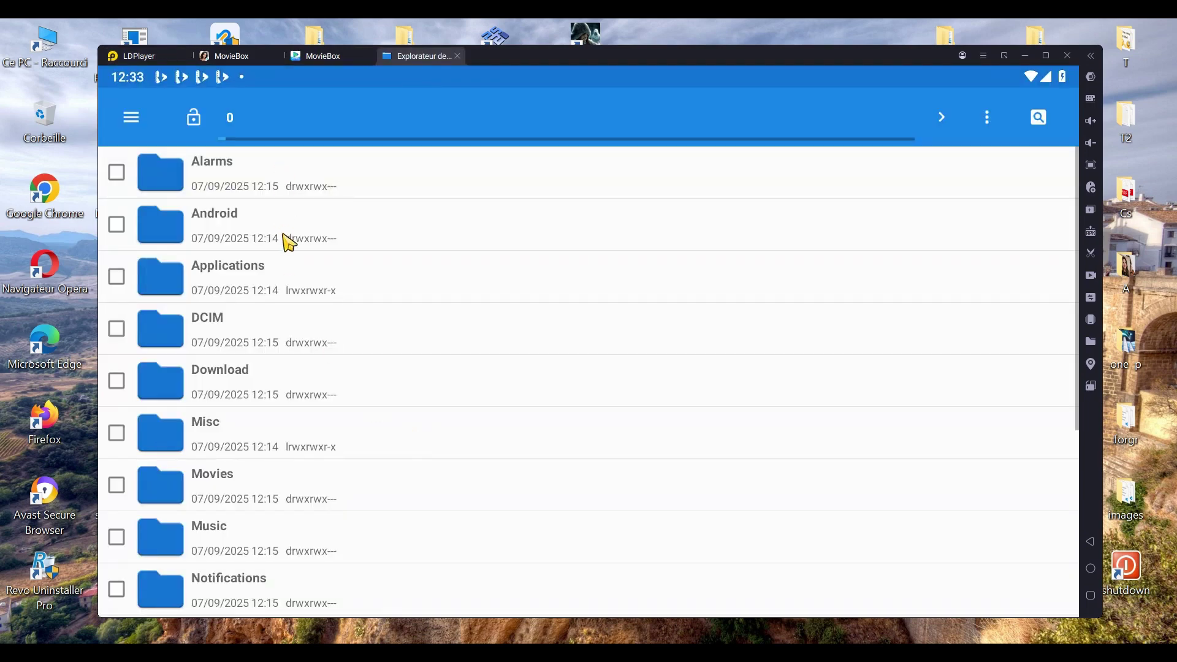
left_click(289, 227)
left_click(243, 240)
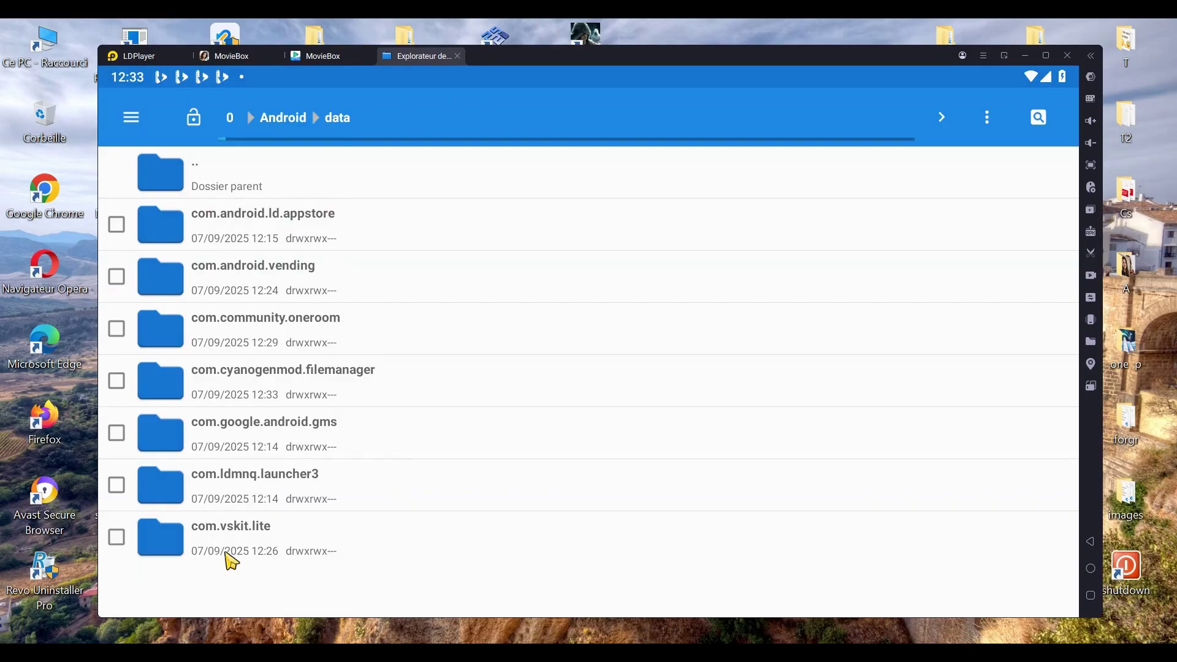
left_click(153, 56)
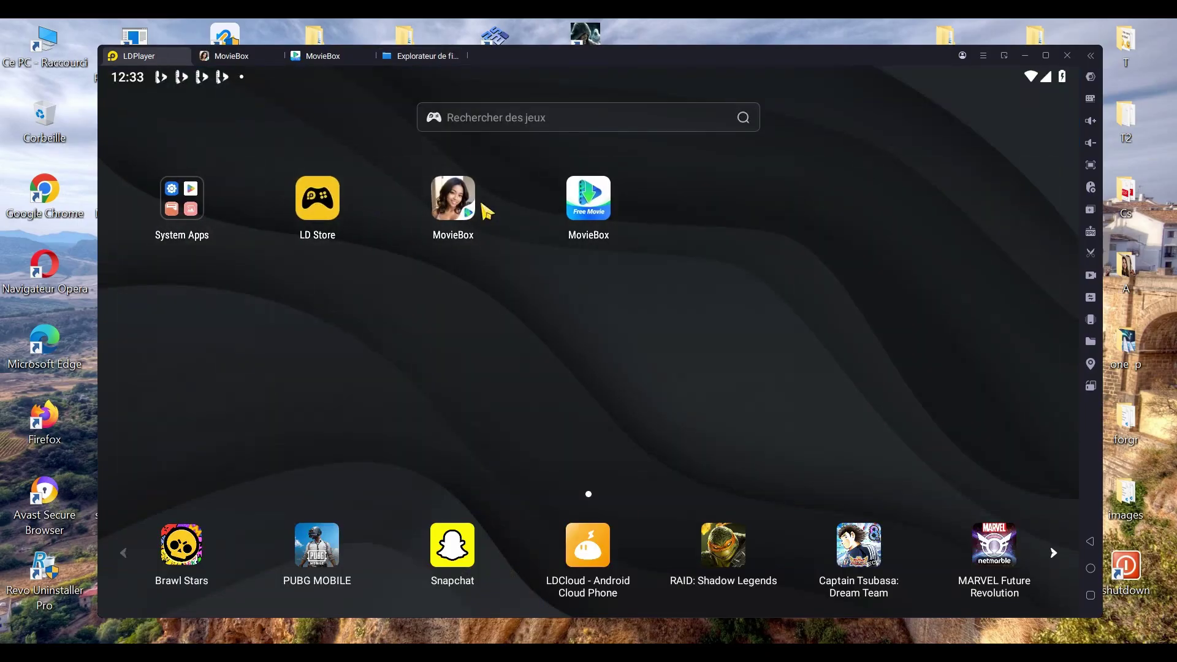
left_click(399, 56)
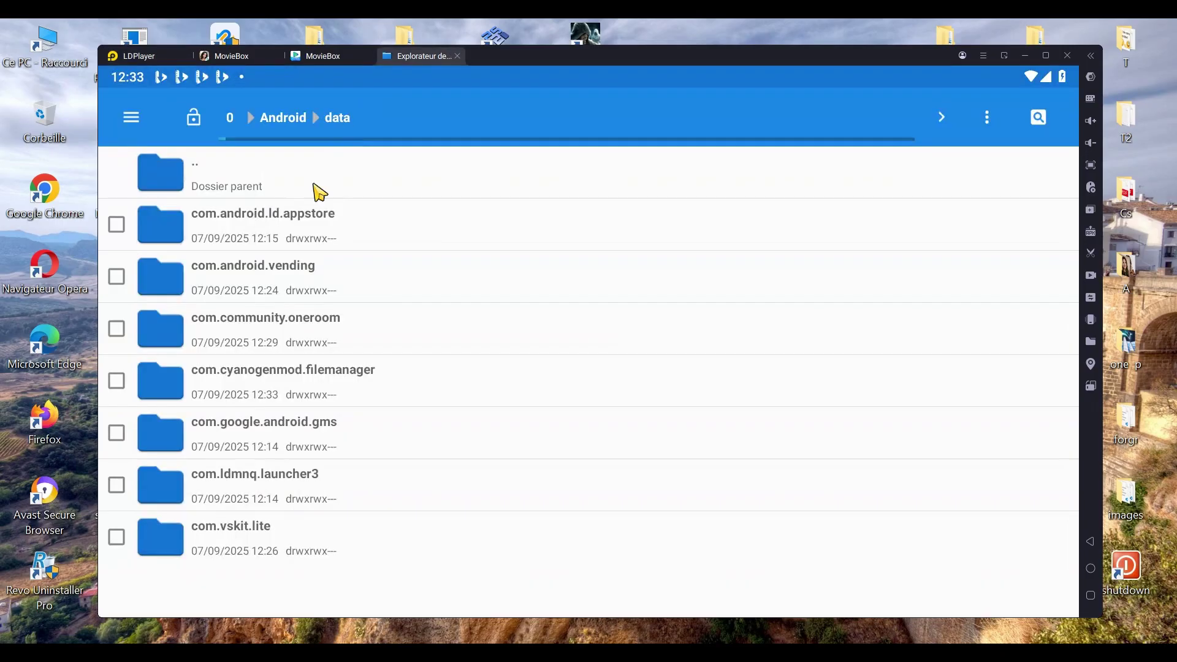
left_click(271, 542)
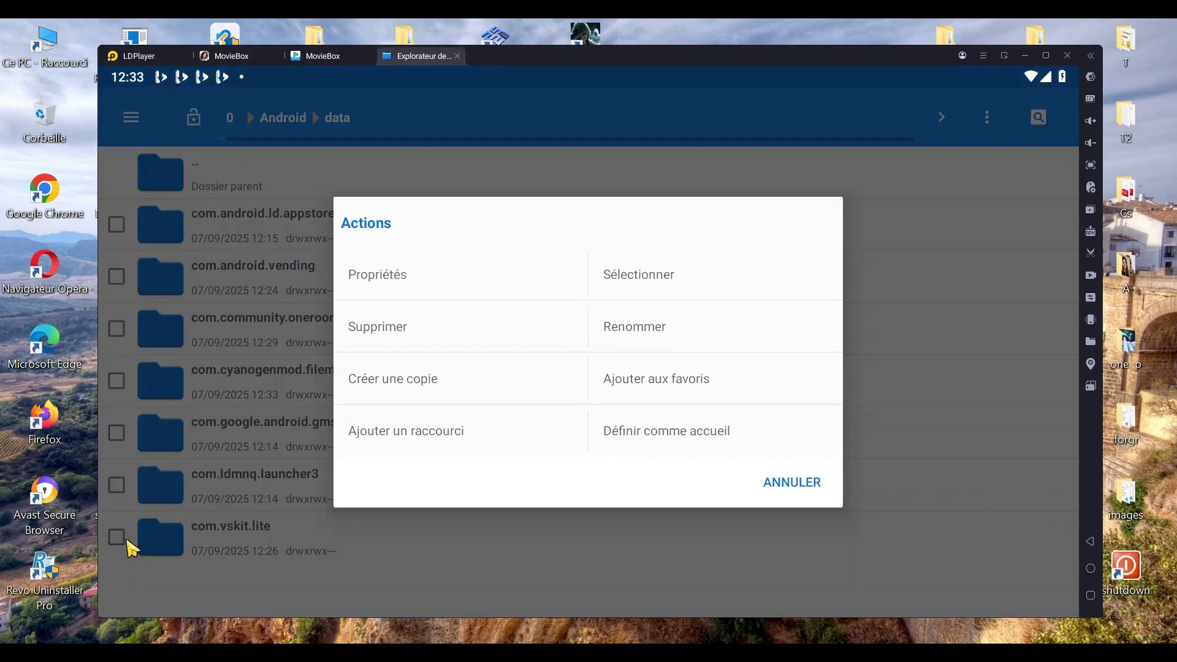
left_click(742, 478)
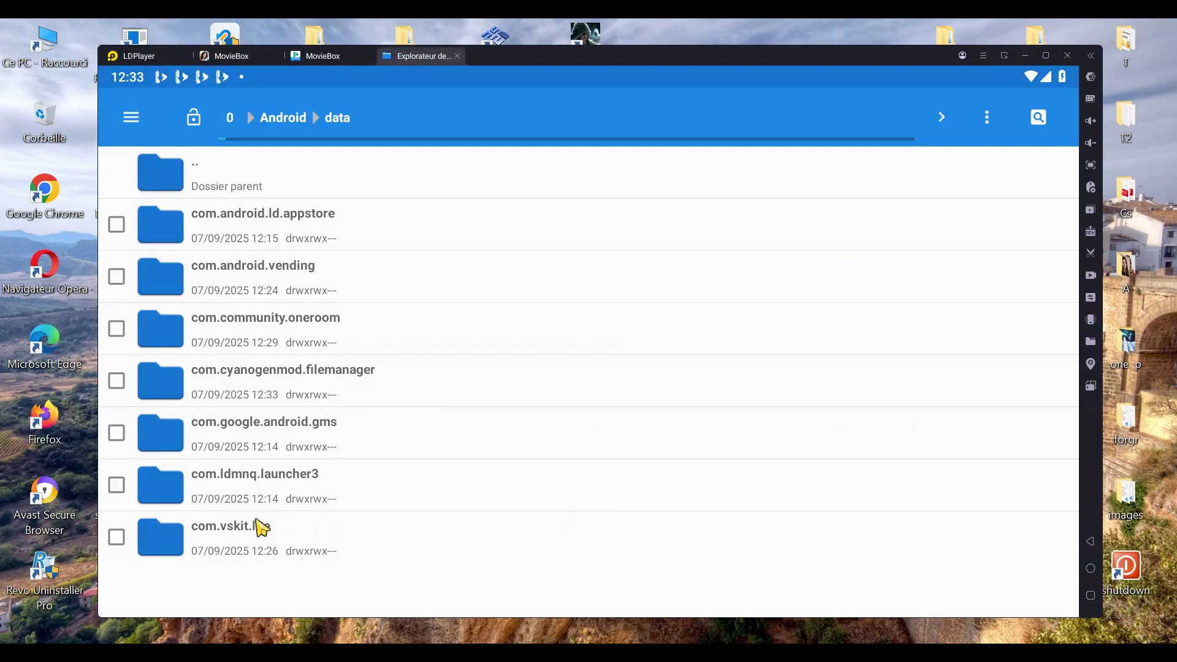
left_click(116, 537)
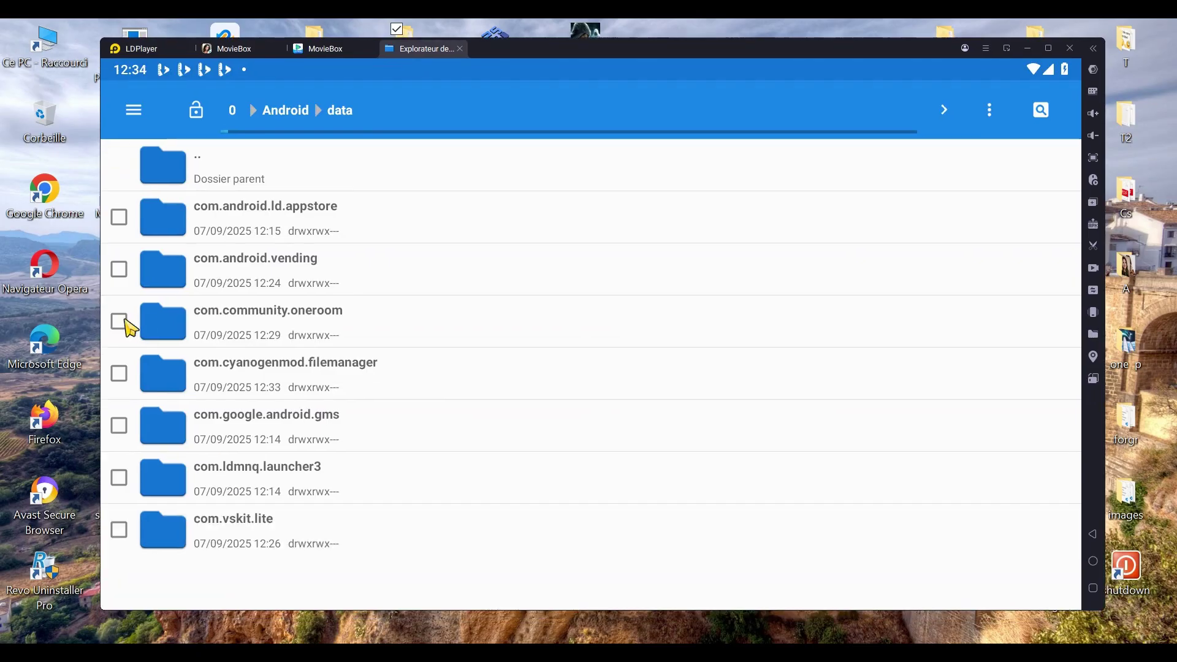
left_click(119, 321)
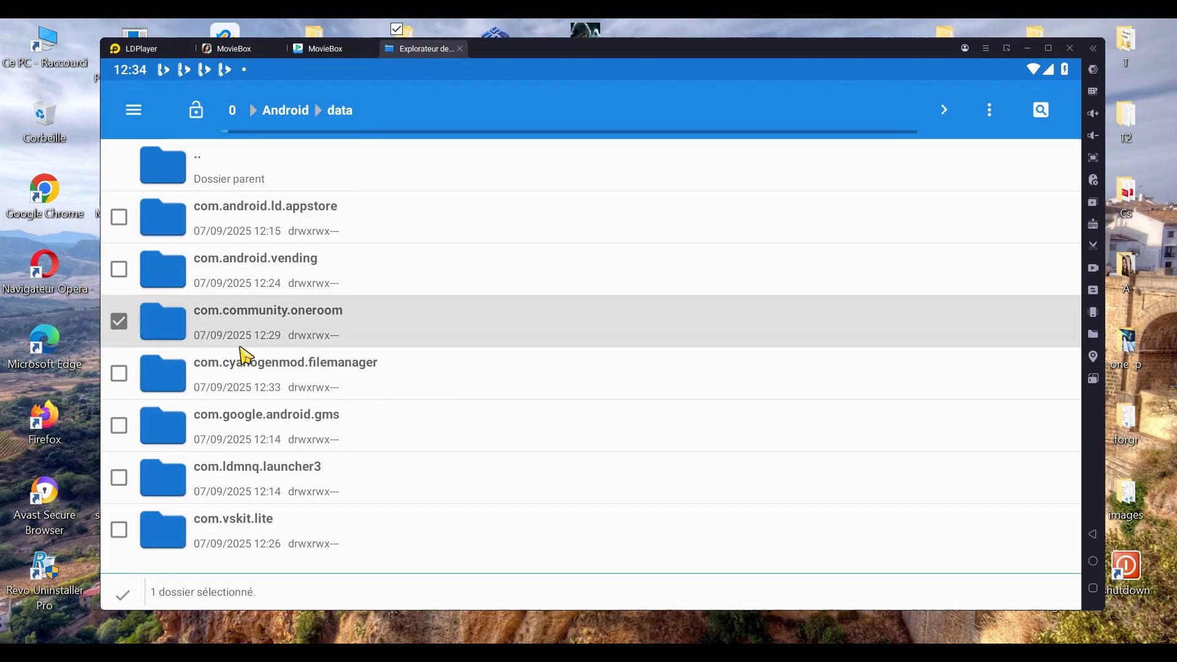
left_click(119, 322)
- Open com.vskit.lite/files/Download/d and tick the L'Âge_de_glace_[Version_française].mp4 video
left_click(274, 539)
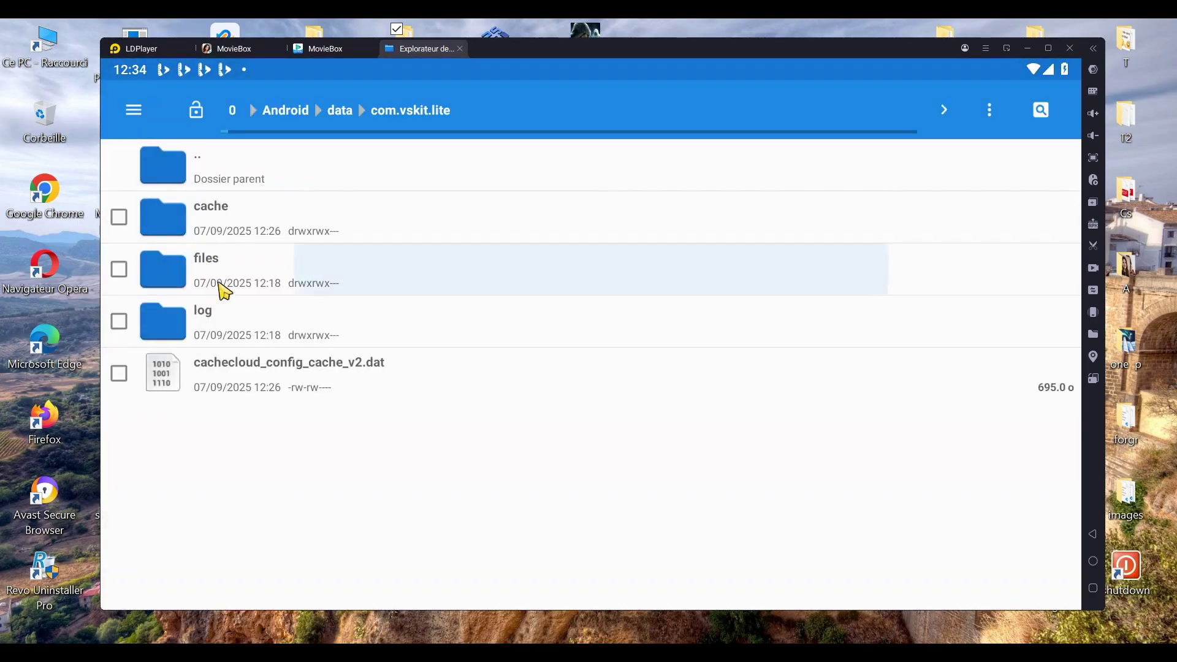
left_click(225, 290)
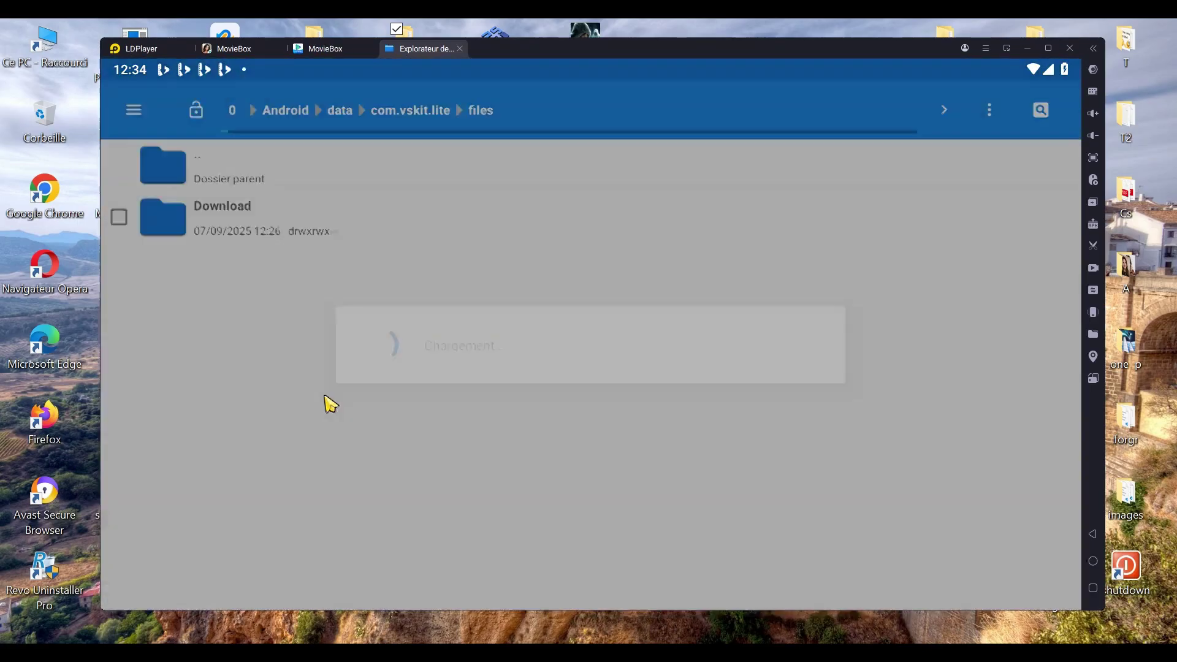
left_click(257, 220)
left_click(279, 275)
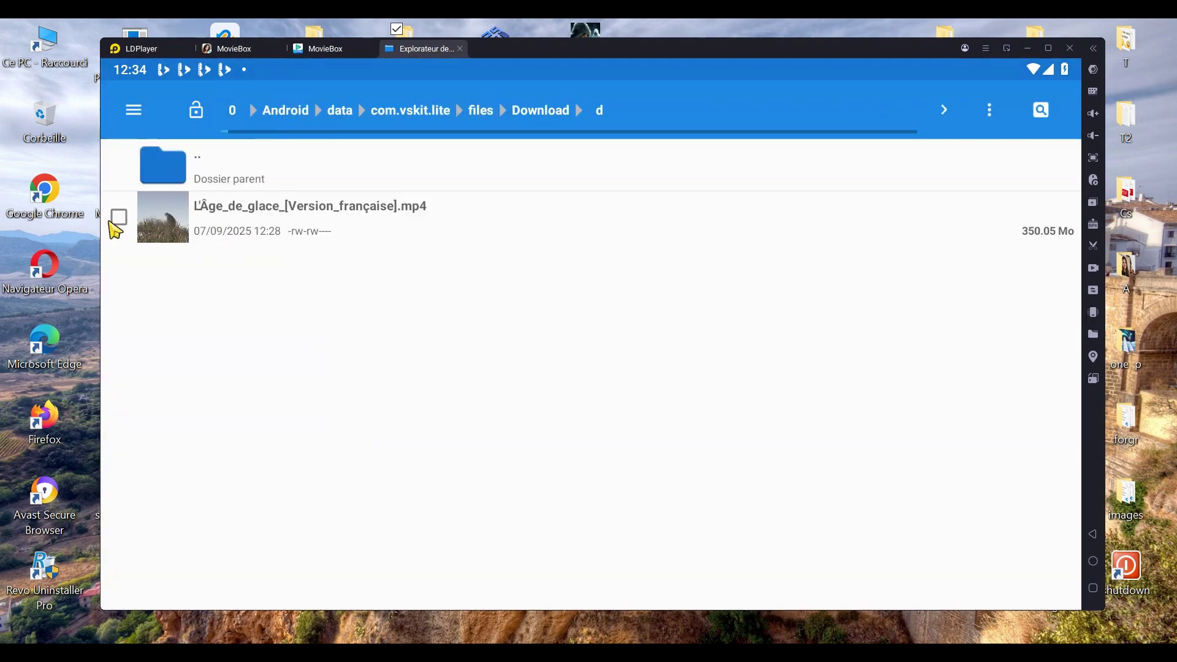
left_click(113, 226)
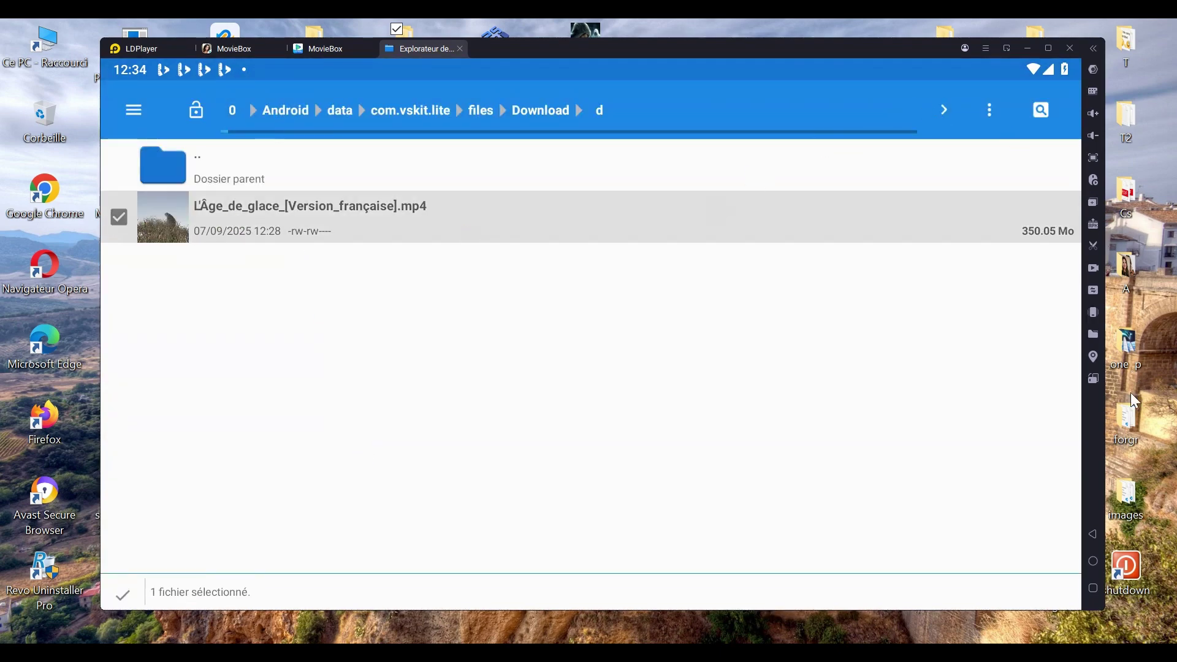
- Paste the selected video into the shared Pictures folder via Dossier d'Android
left_click(1095, 334)
left_click(663, 336)
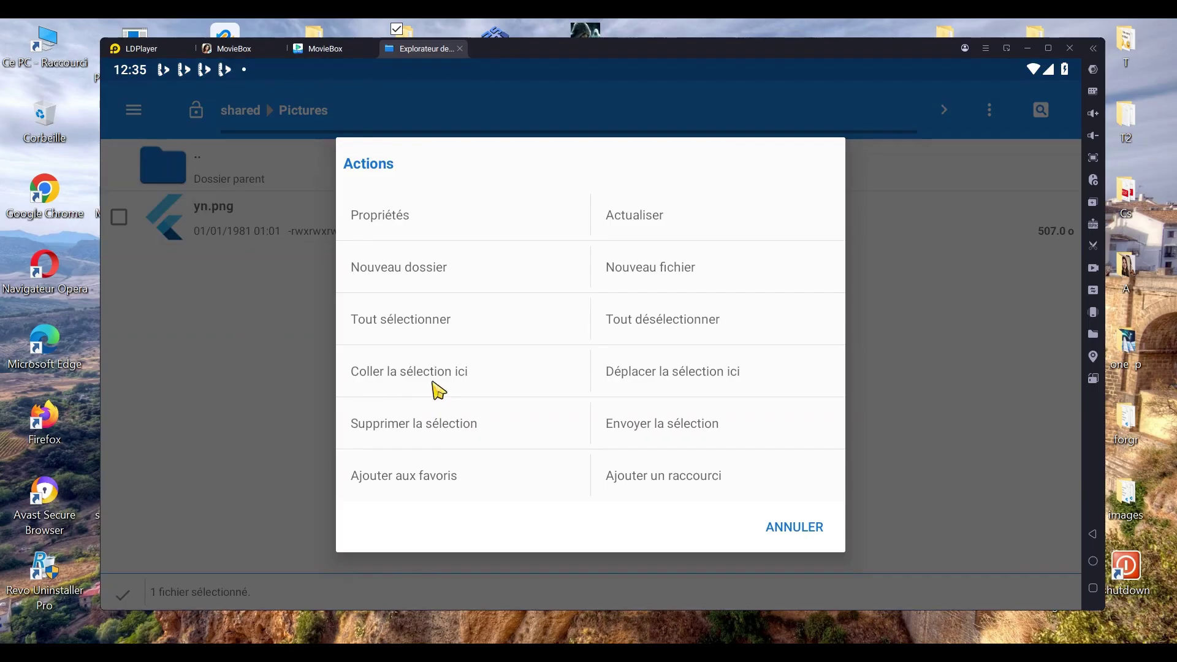
left_click(426, 369)
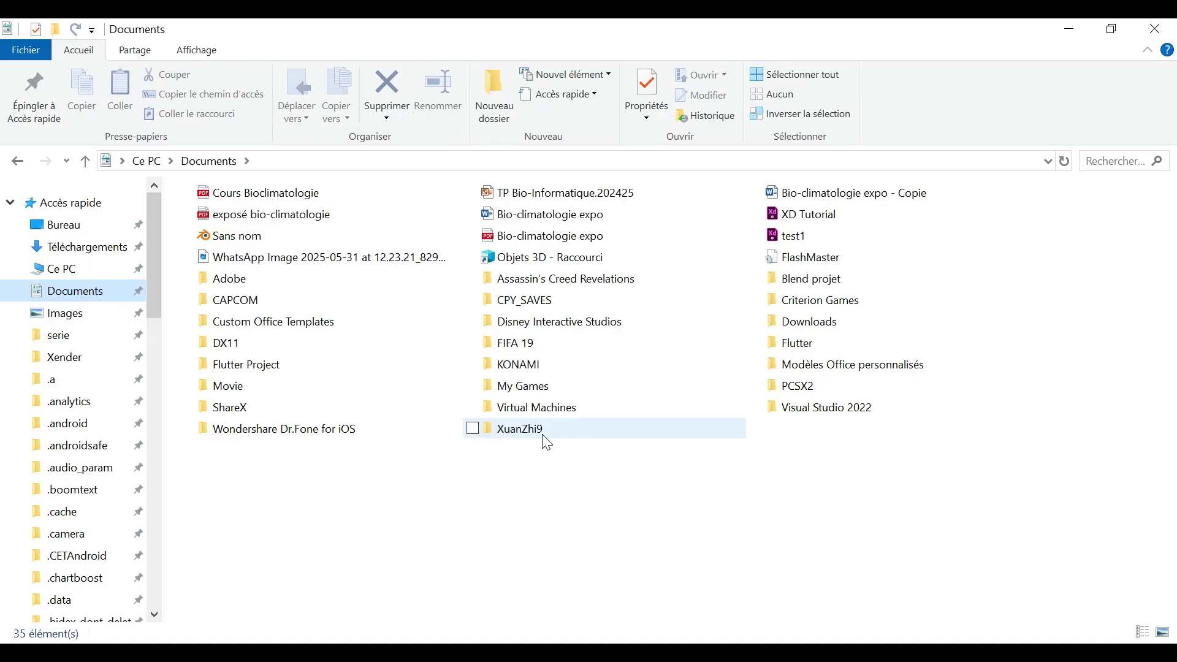
- Open Documents > XuanZhi9 > Pictures in File Explorer to look for the video
left_click(543, 432)
double_click(545, 432)
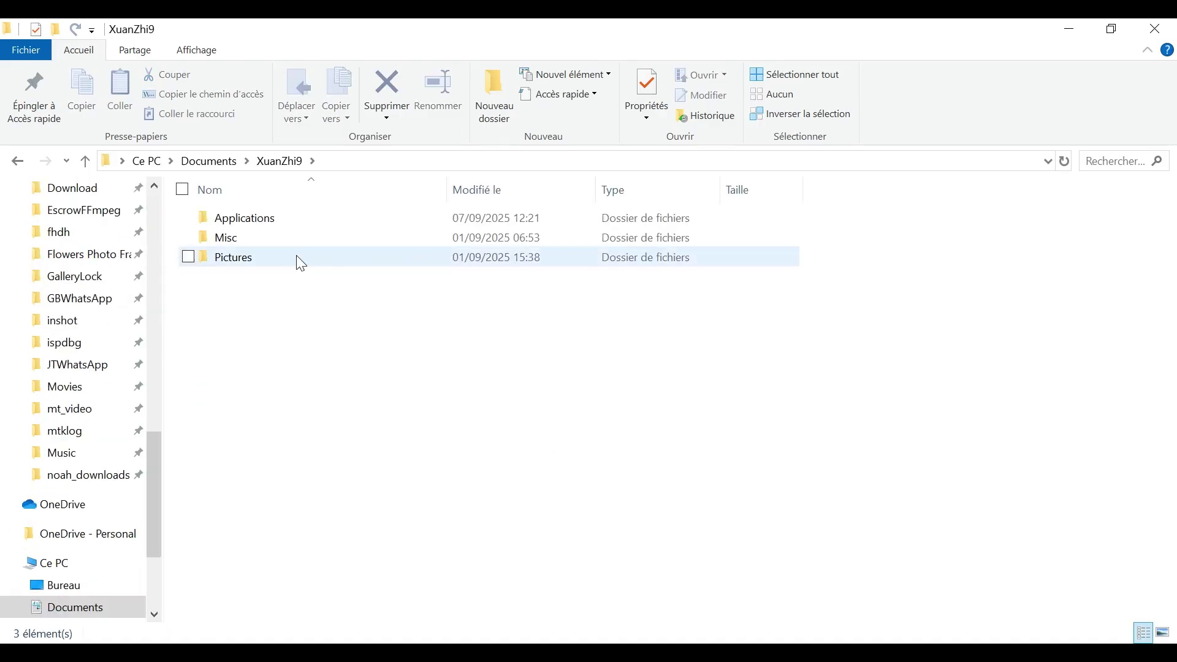
double_click(304, 263)
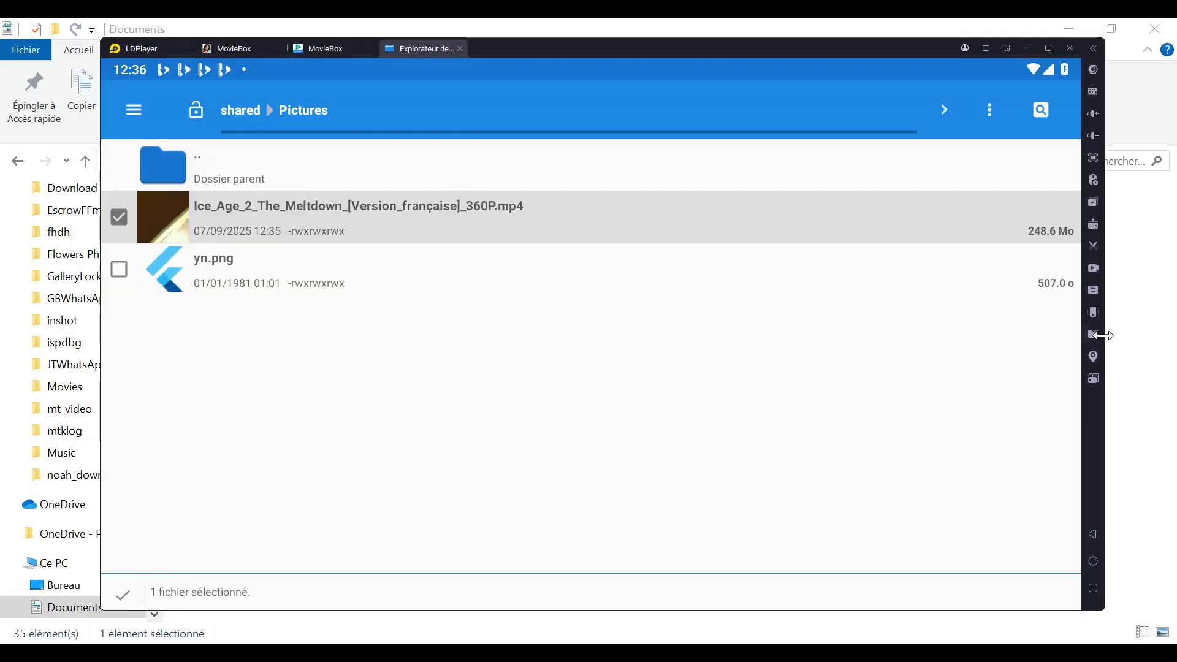
- Copy the shared folder's Chemin de PC from LDPlayer's Fonctionnalités avancées, then return to Explorer
left_click(1096, 336)
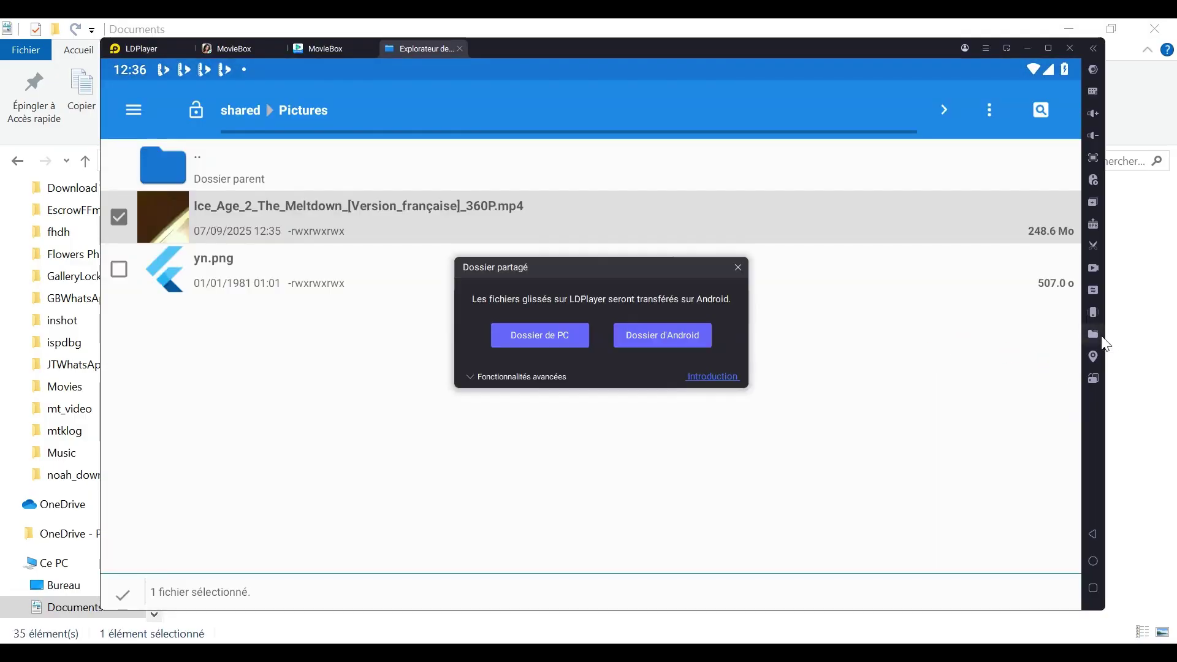
left_click(520, 375)
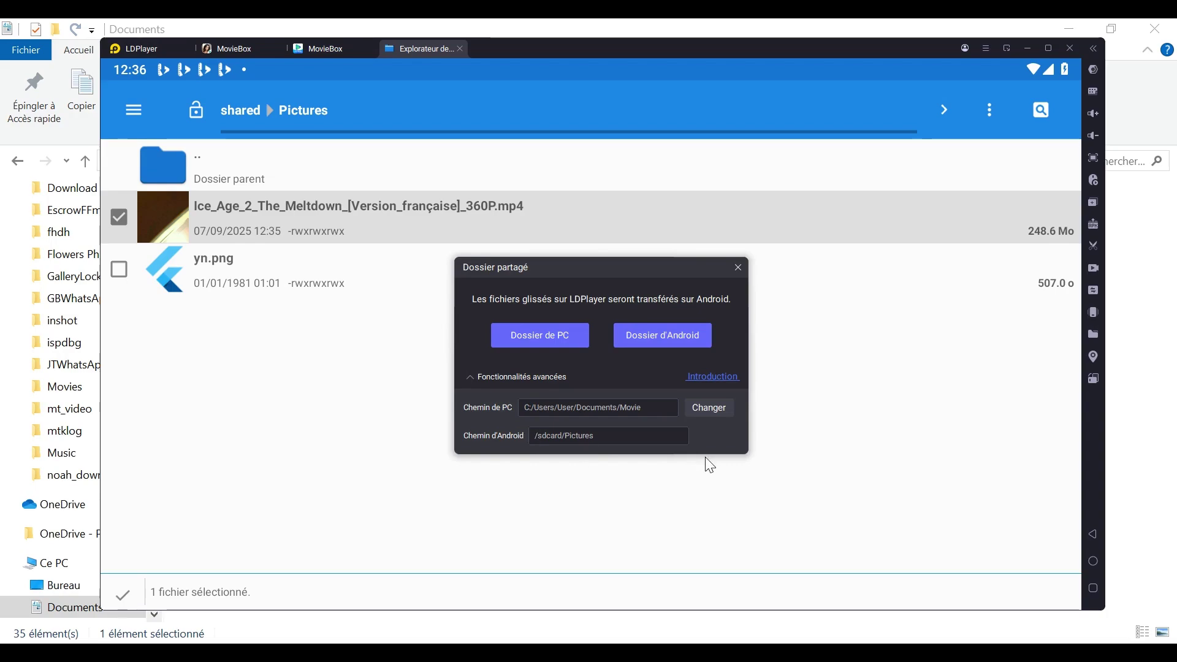
left_click_drag(677, 412, 499, 415)
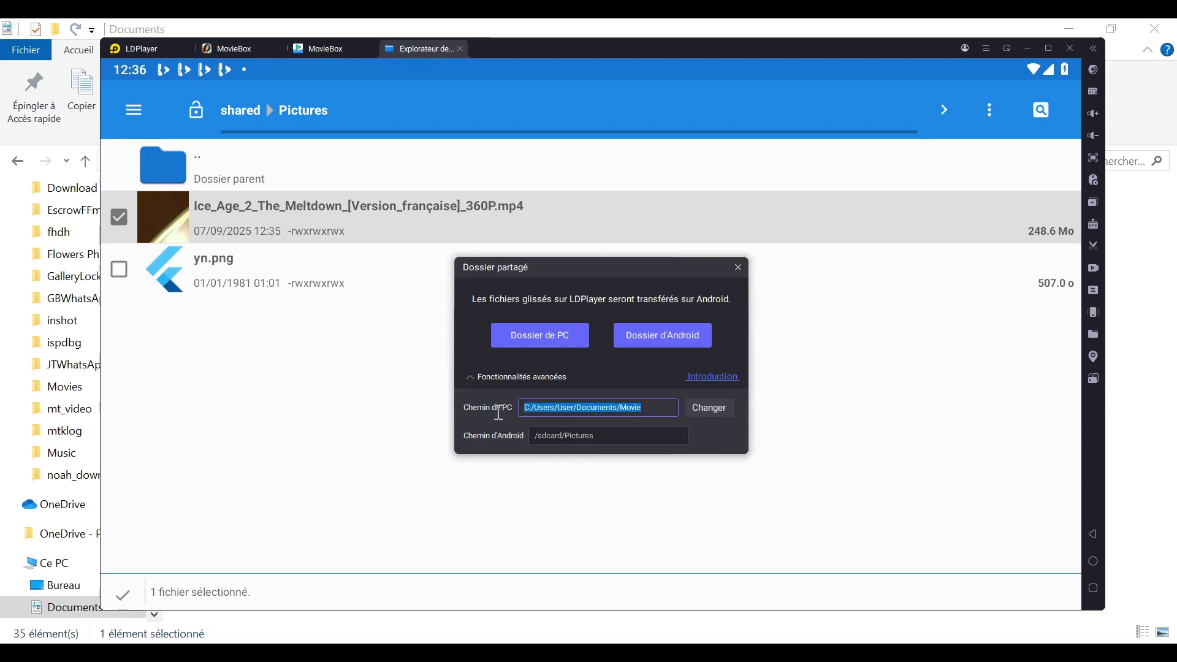
key("End")
left_click_drag(645, 408, 497, 410)
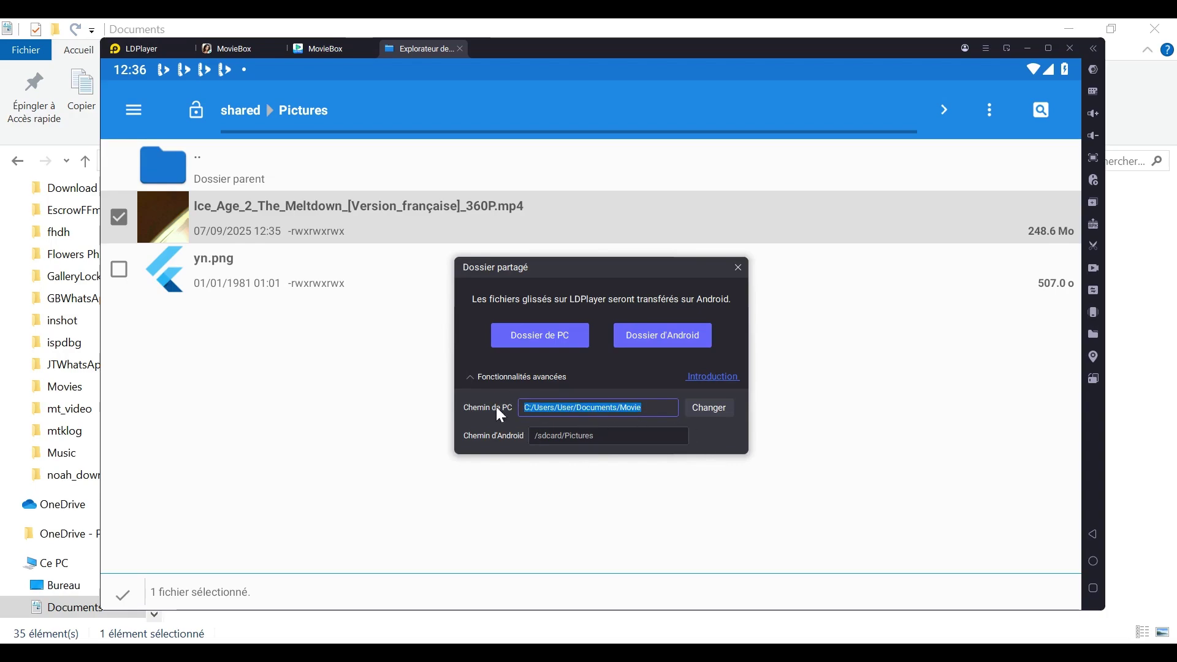
right_click(578, 405)
key("Escape")
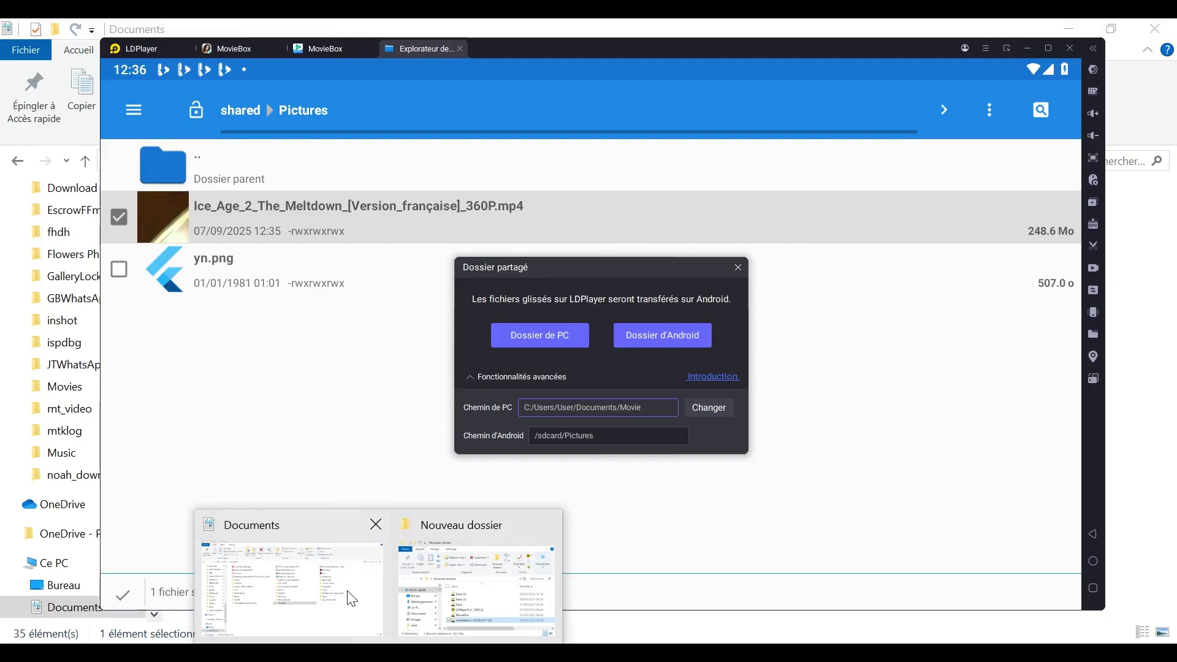
left_click(350, 597)
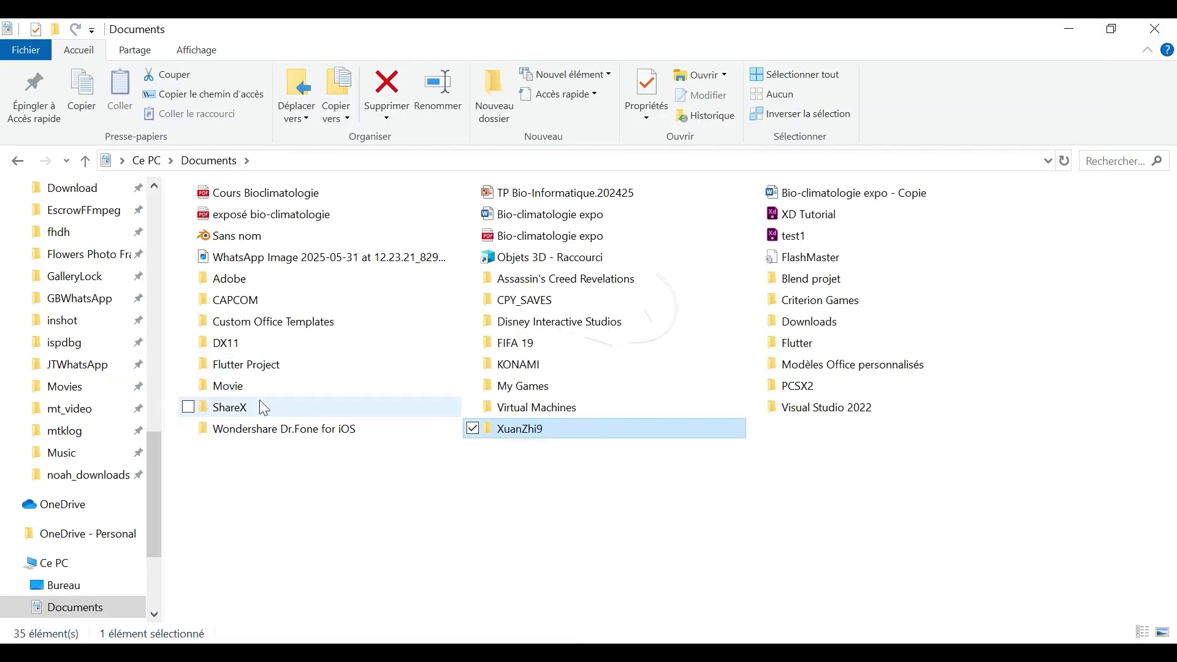
- Open Documents > Movie and play Ice_Age_2_The_Meltdown_[Version_française]_360P.mp4 in VLC
left_click(268, 392)
double_click(266, 393)
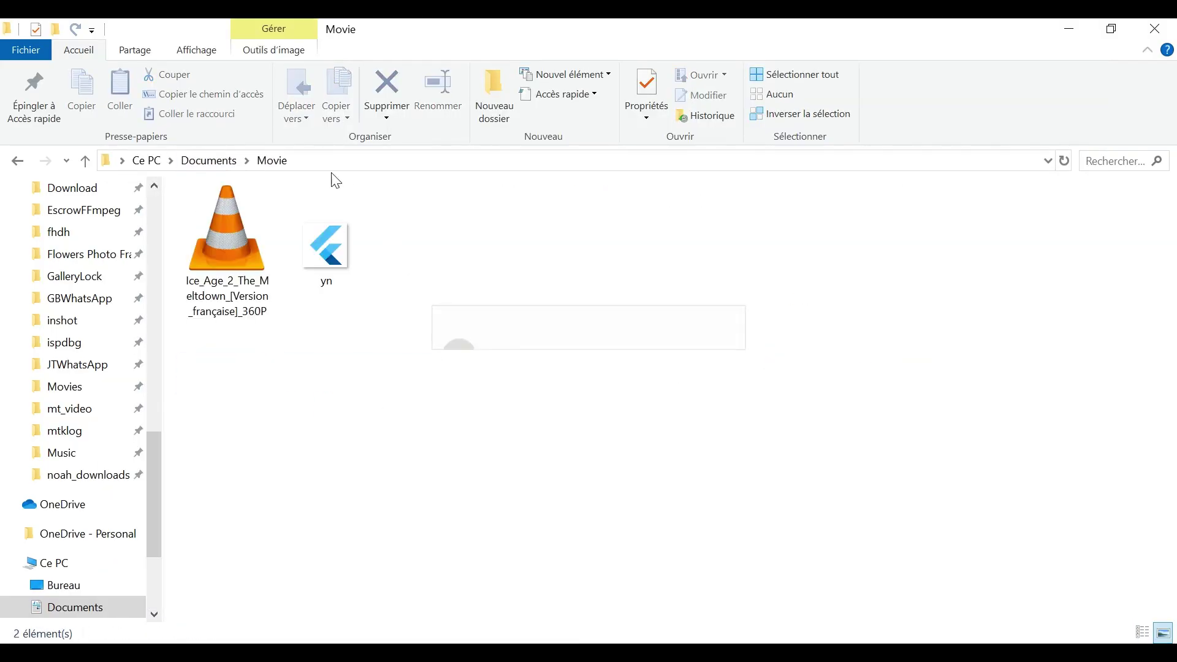
left_click(261, 266)
double_click(263, 269)
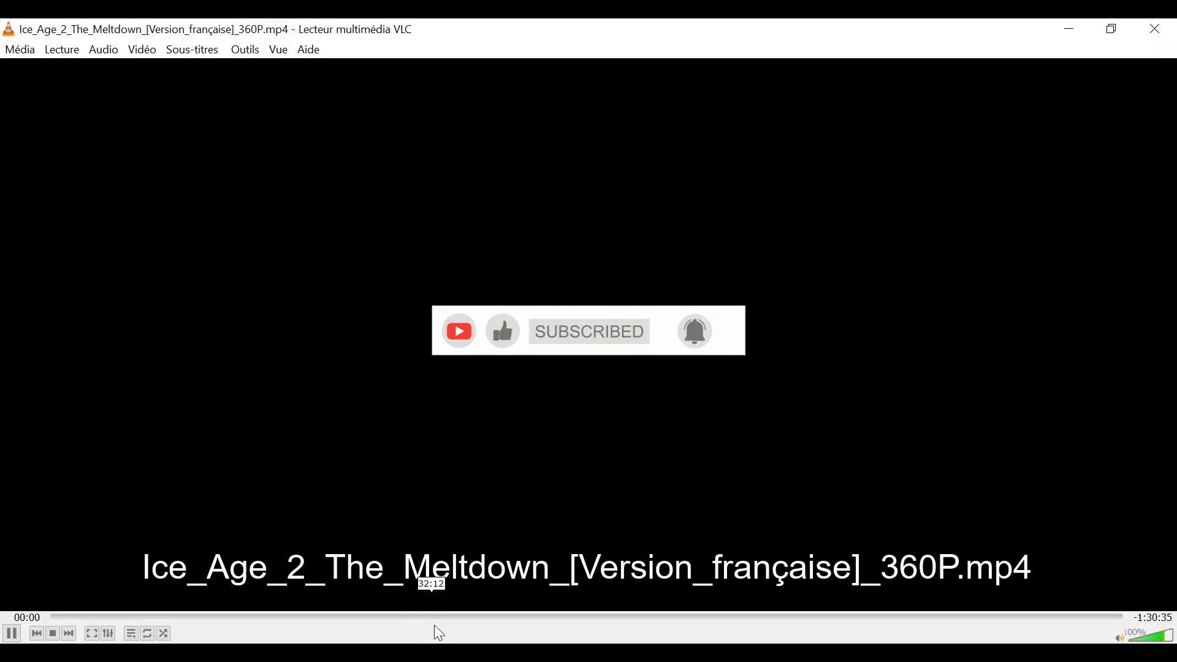
- Seek ahead in the film, close VLC, and reopen the video with Enter
scroll(421, 613, "up", 3)
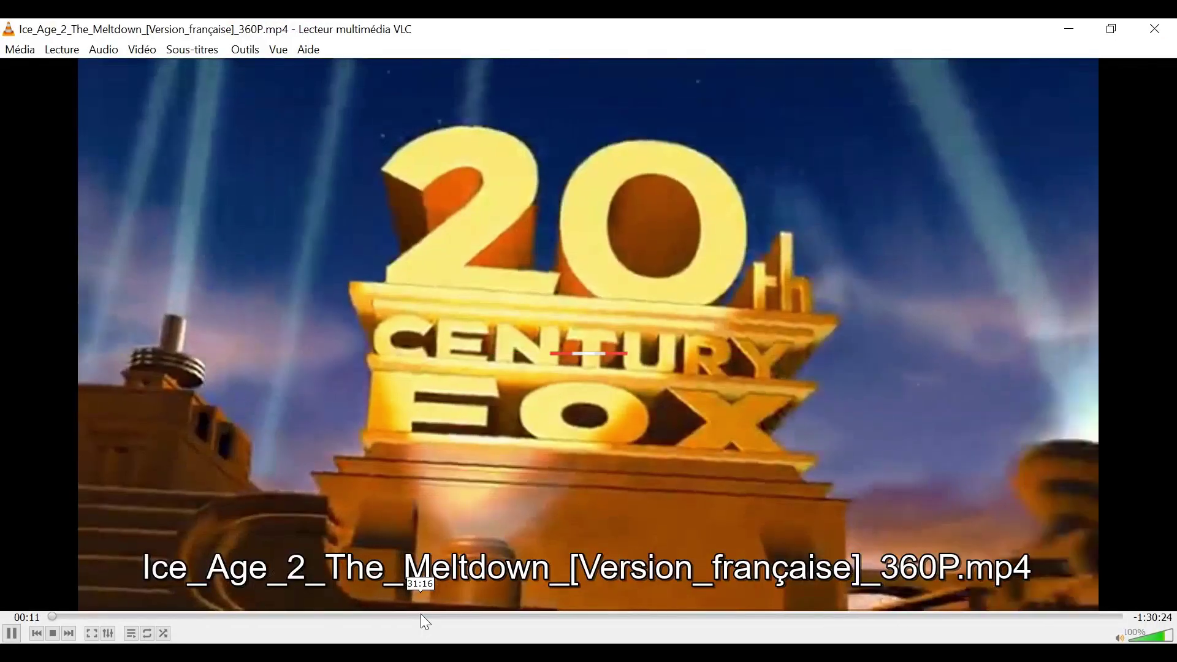
scroll(420, 609, "up", 2)
scroll(421, 609, "up", 1)
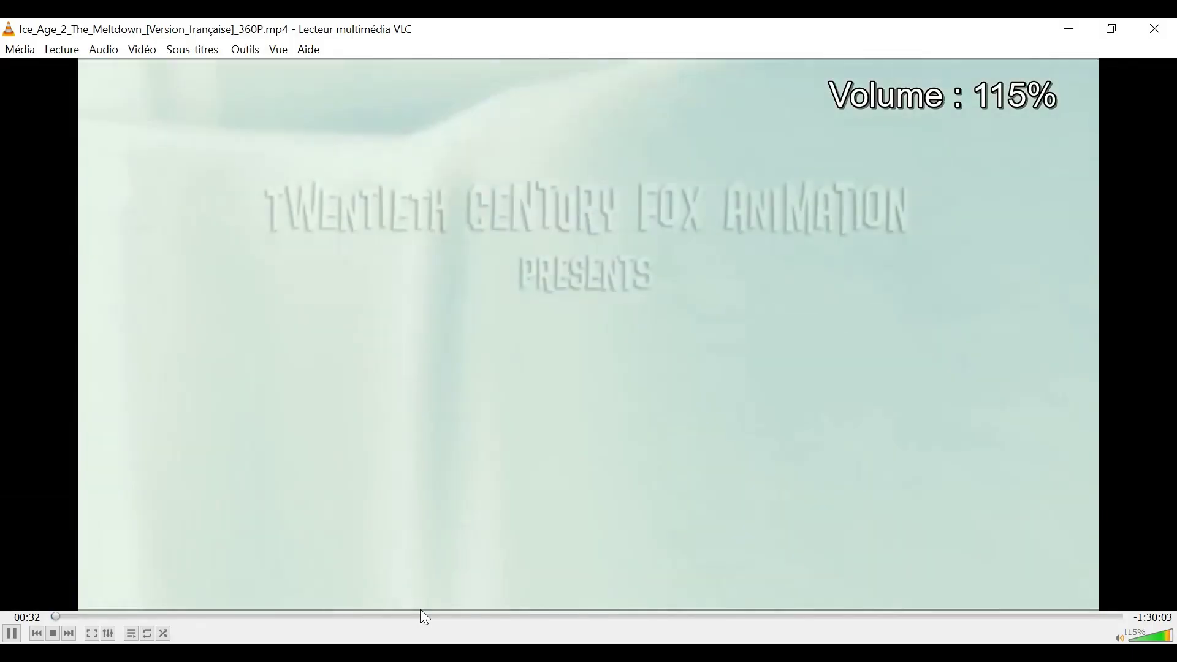
scroll(428, 615, "up", 2)
scroll(428, 616, "up", 7)
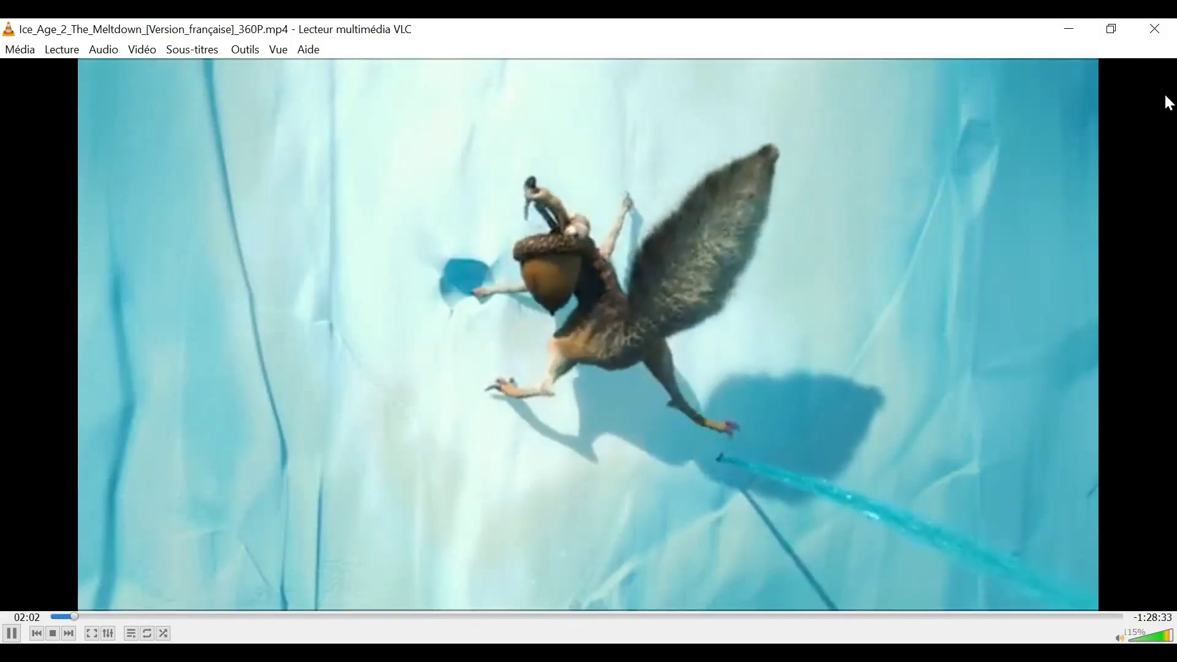
left_click(1155, 29)
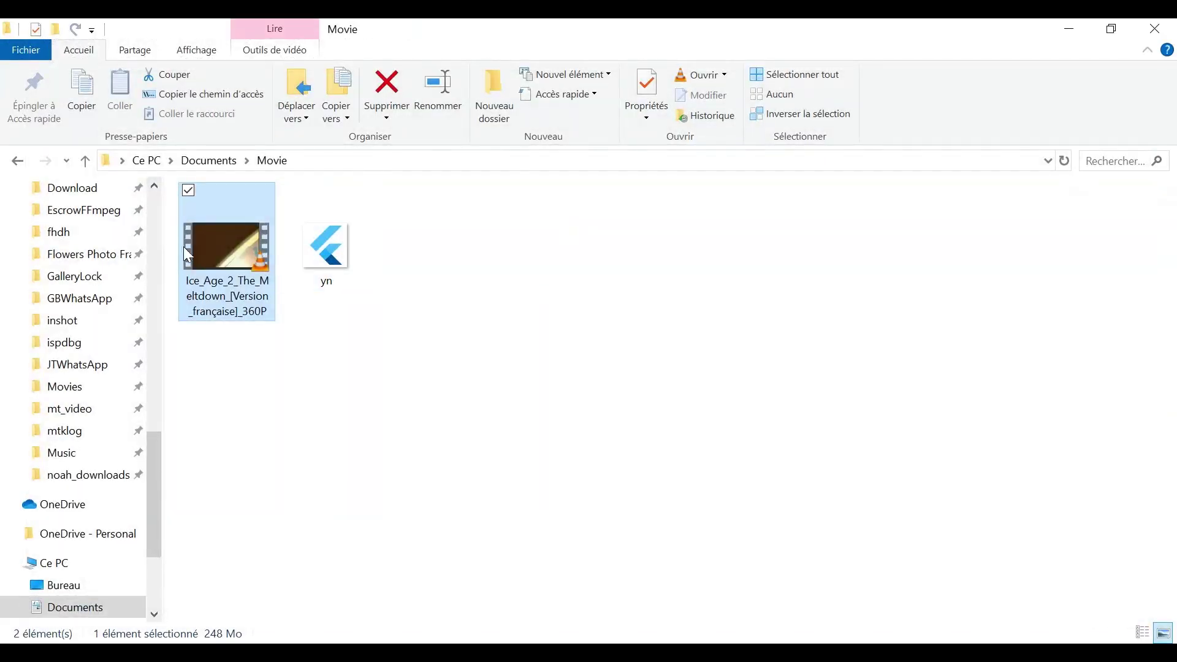
key("Return")
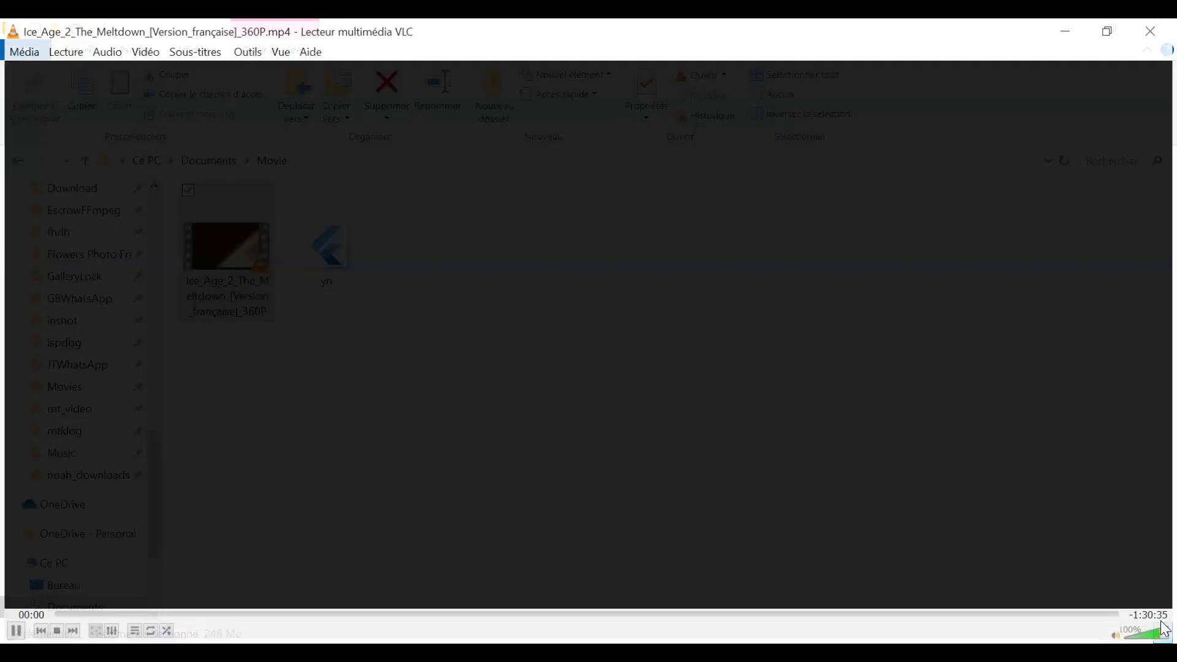